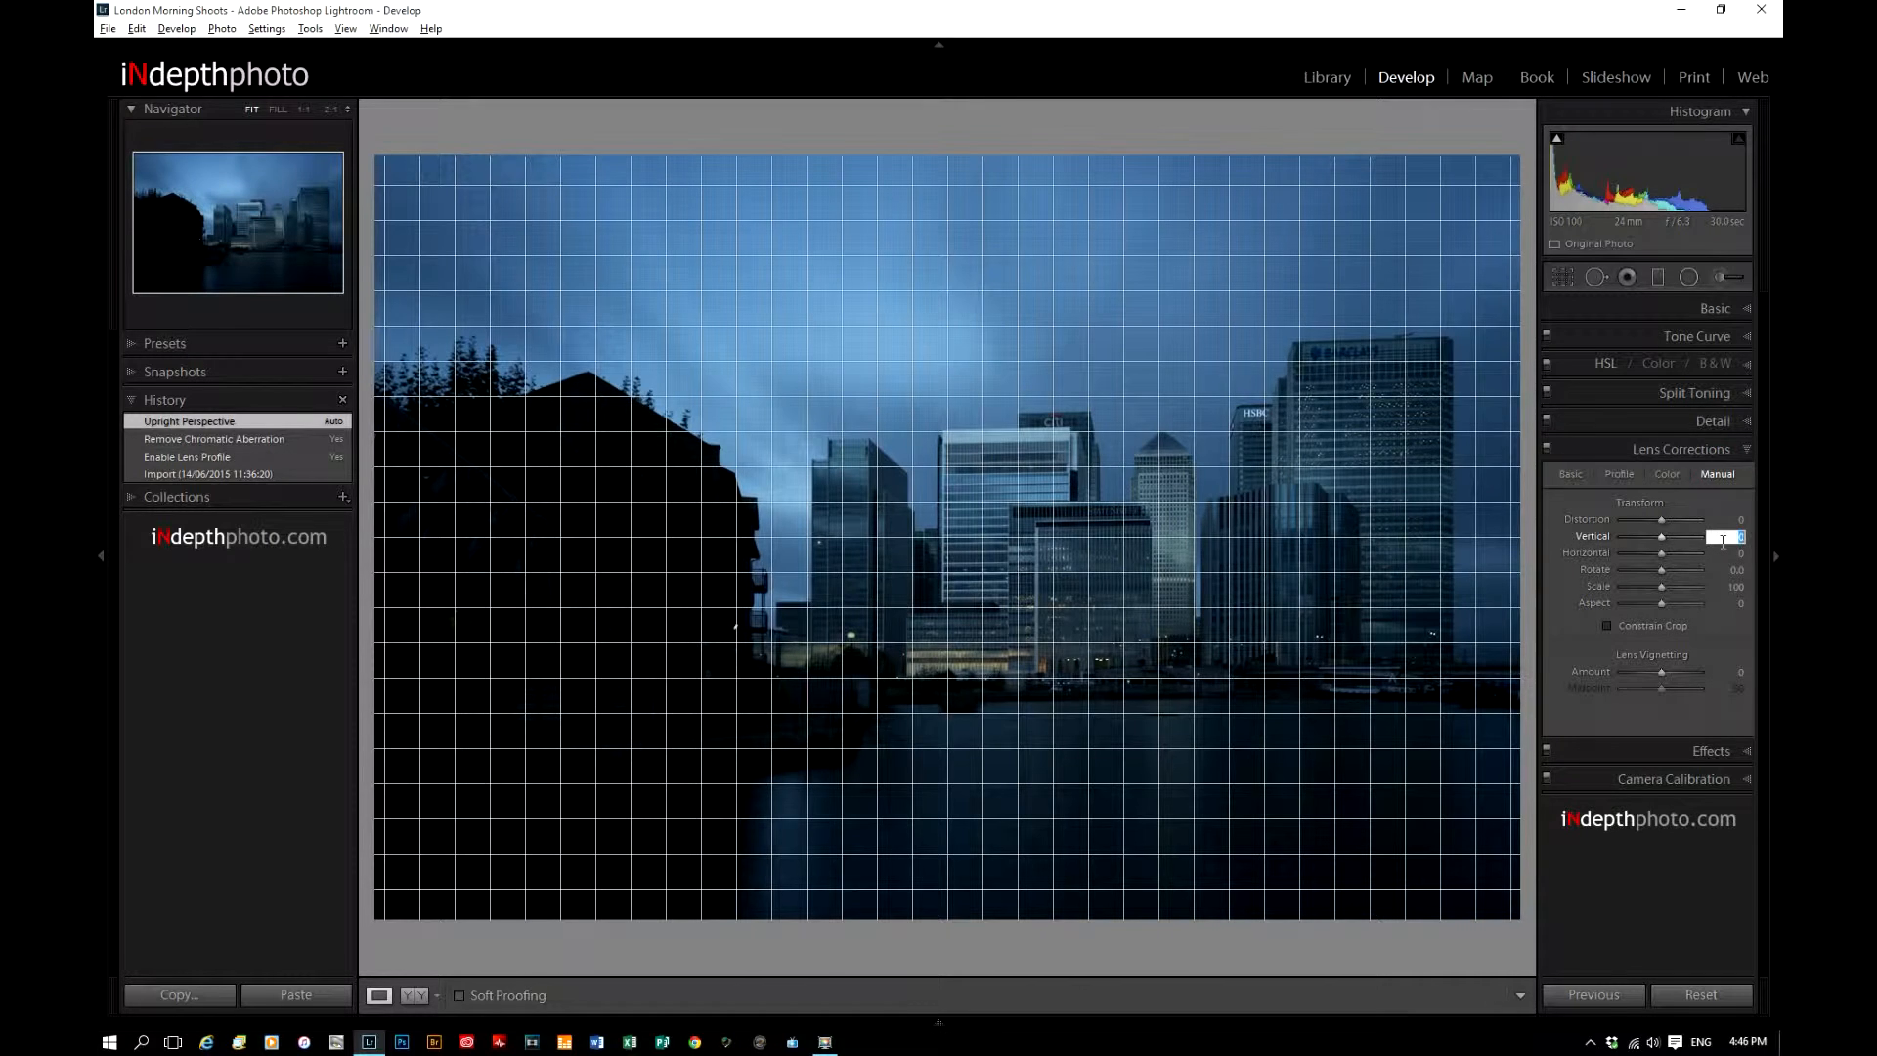
# Set the manual lens correction to Vertical +3 and Rotate +0.5, and enable Constrain Crop.
pyautogui.press('Up')
pyautogui.press('Up')
pyautogui.press('Up')
pyautogui.click(1735, 570)
pyautogui.press('Up')
pyautogui.press('Up')
pyautogui.press('Up')
pyautogui.press('Up')
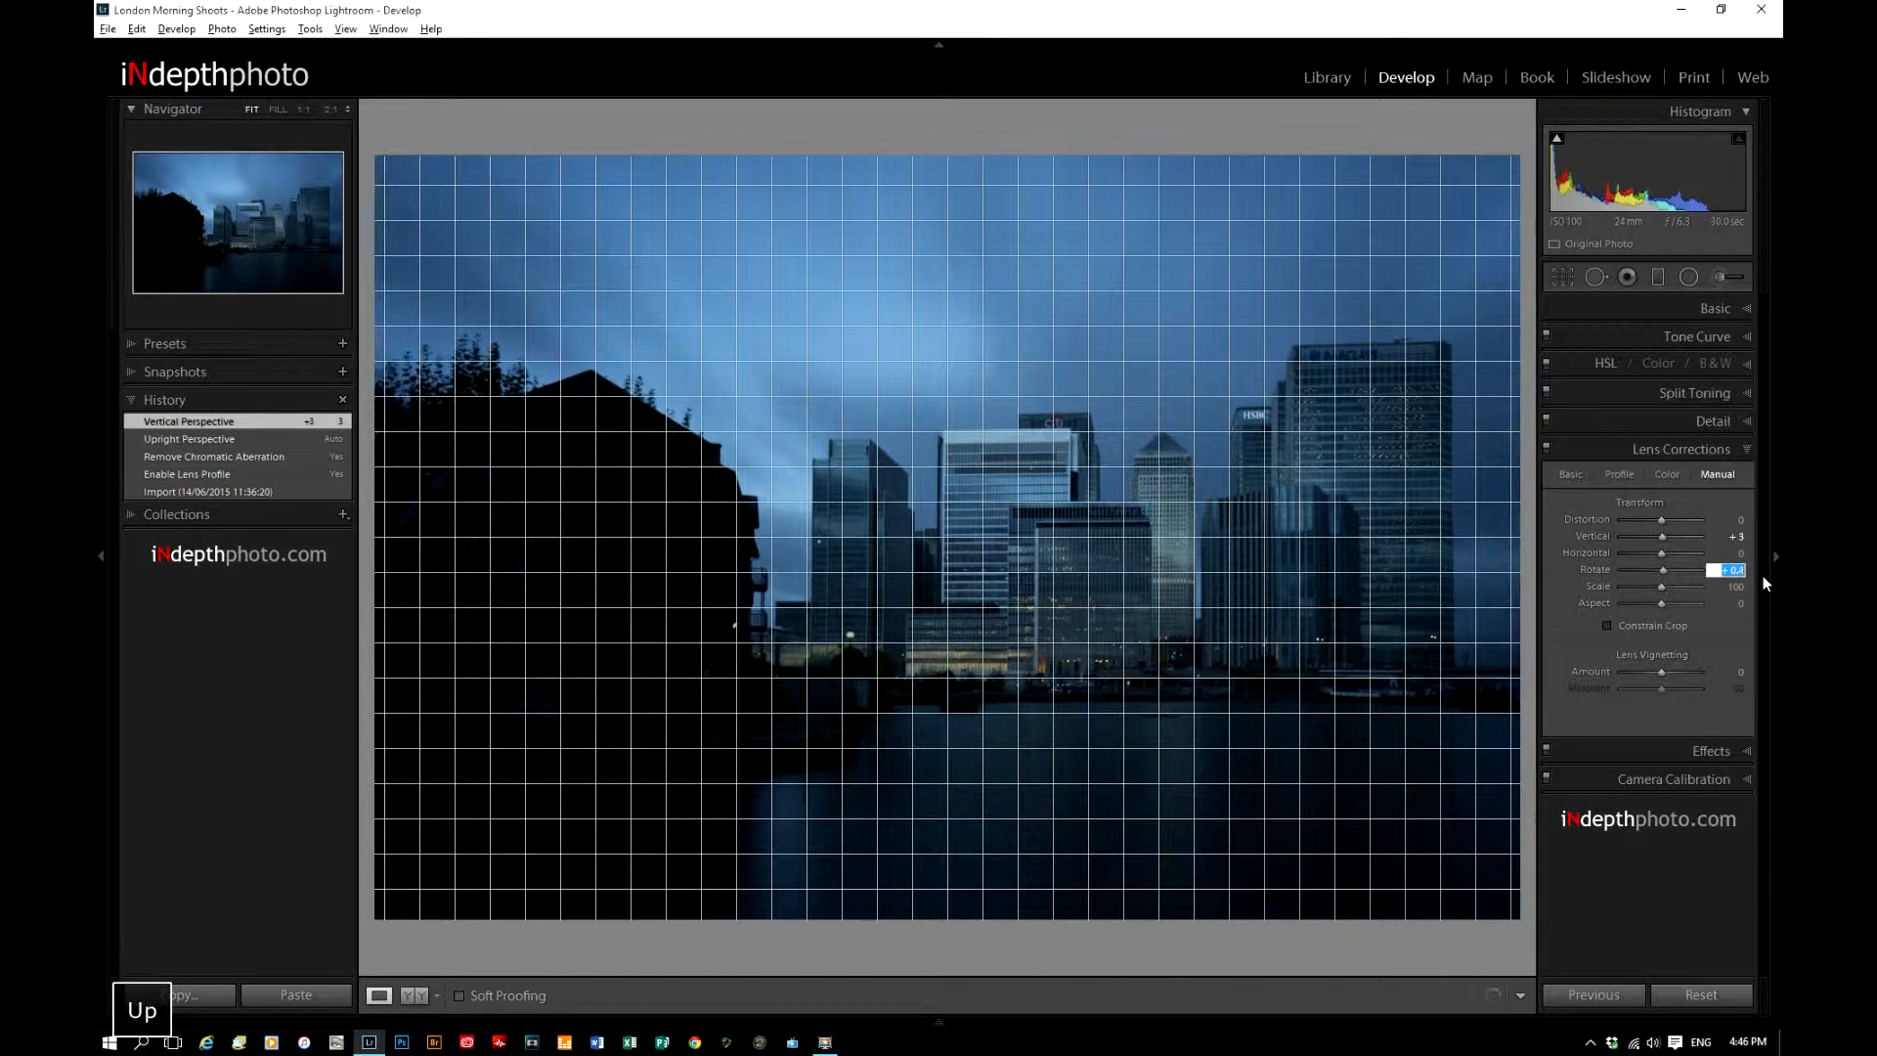
pyautogui.press('Up')
pyautogui.click(1607, 625)
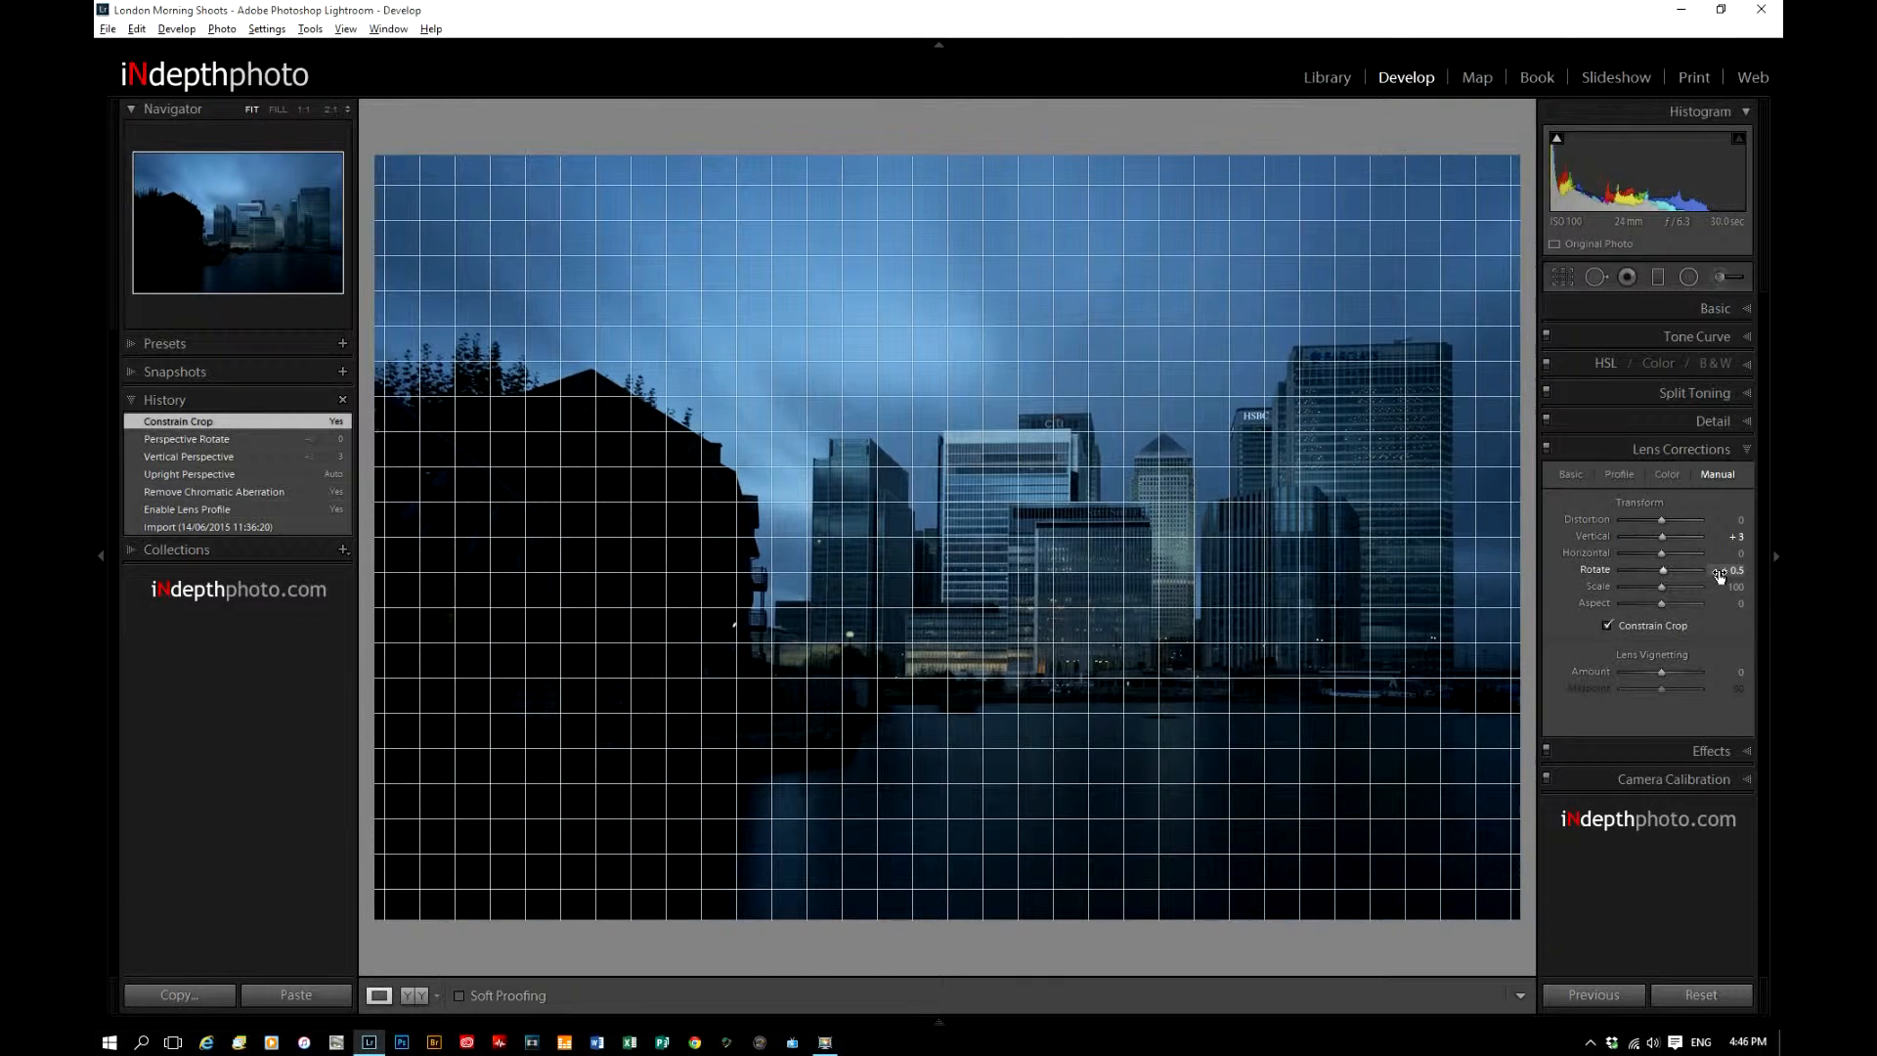
# Sample a neutral area of the photo to set a custom white balance of Temp 9400 and Tint +44.
pyautogui.click(1703, 309)
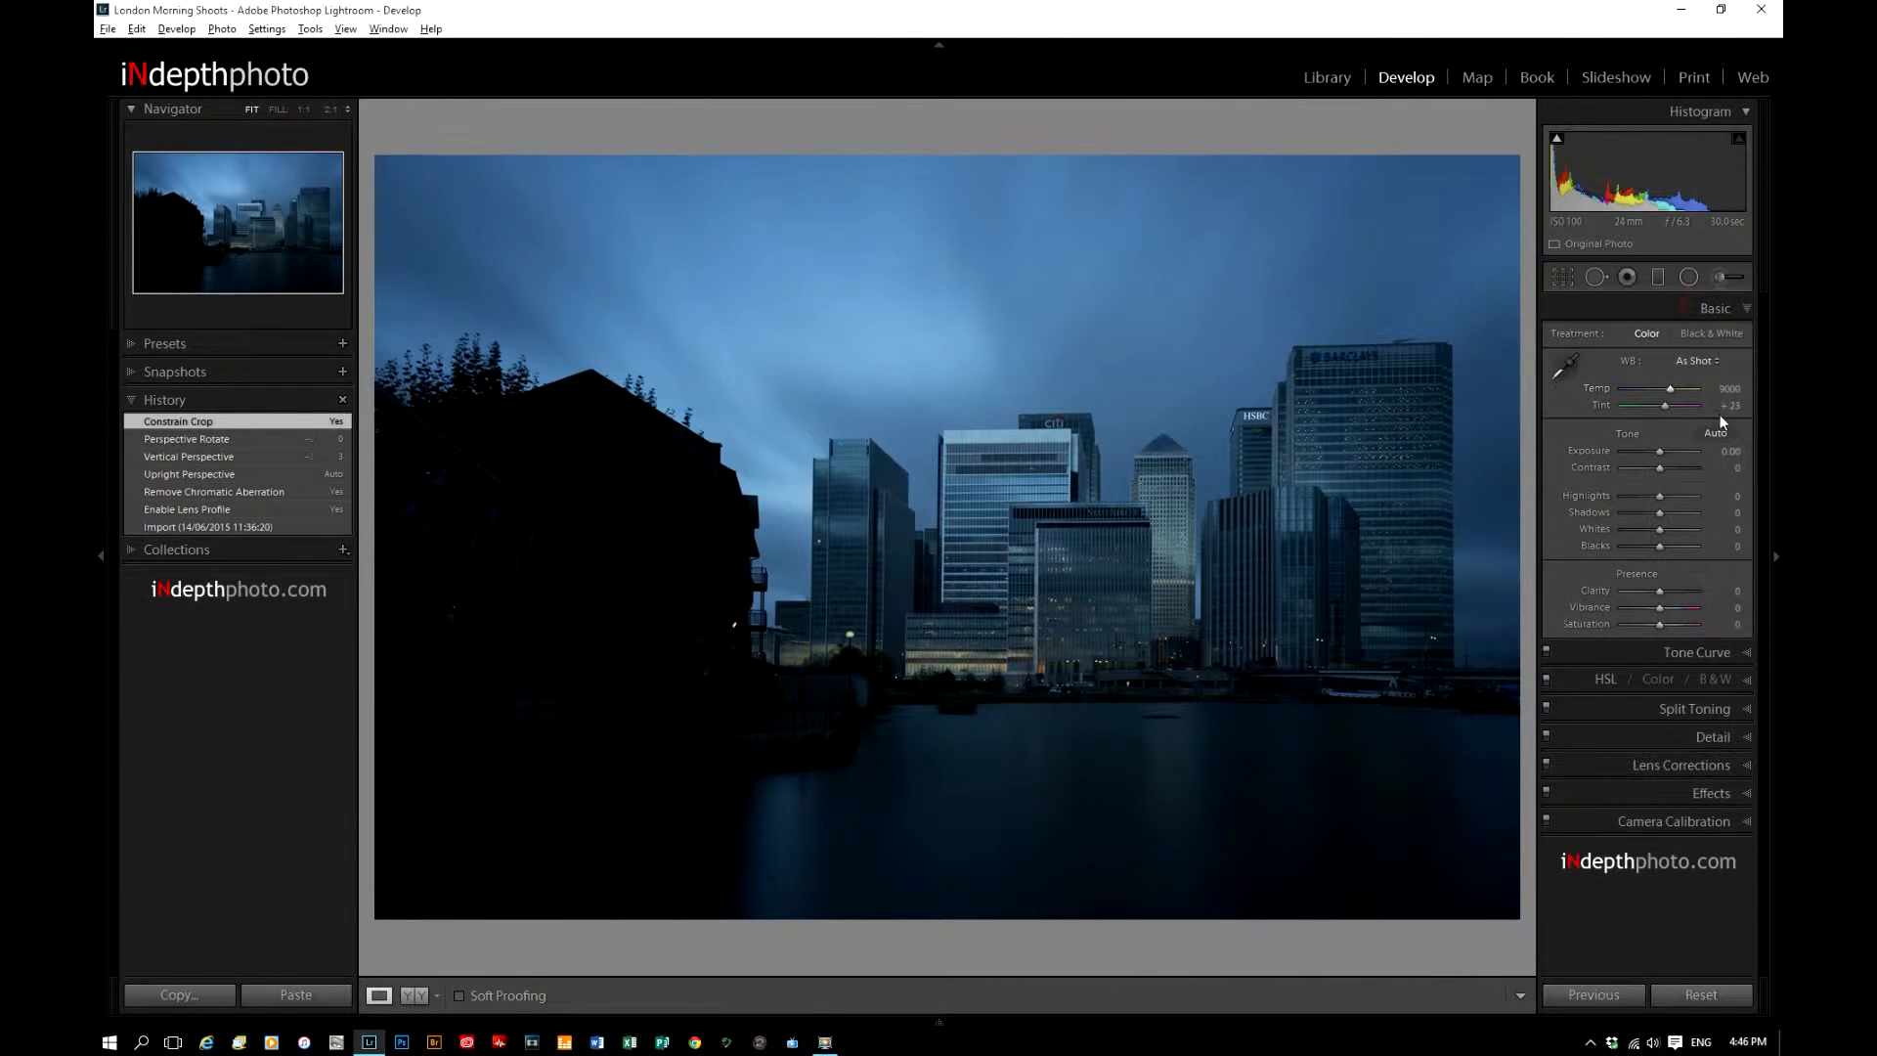
pyautogui.click(1565, 367)
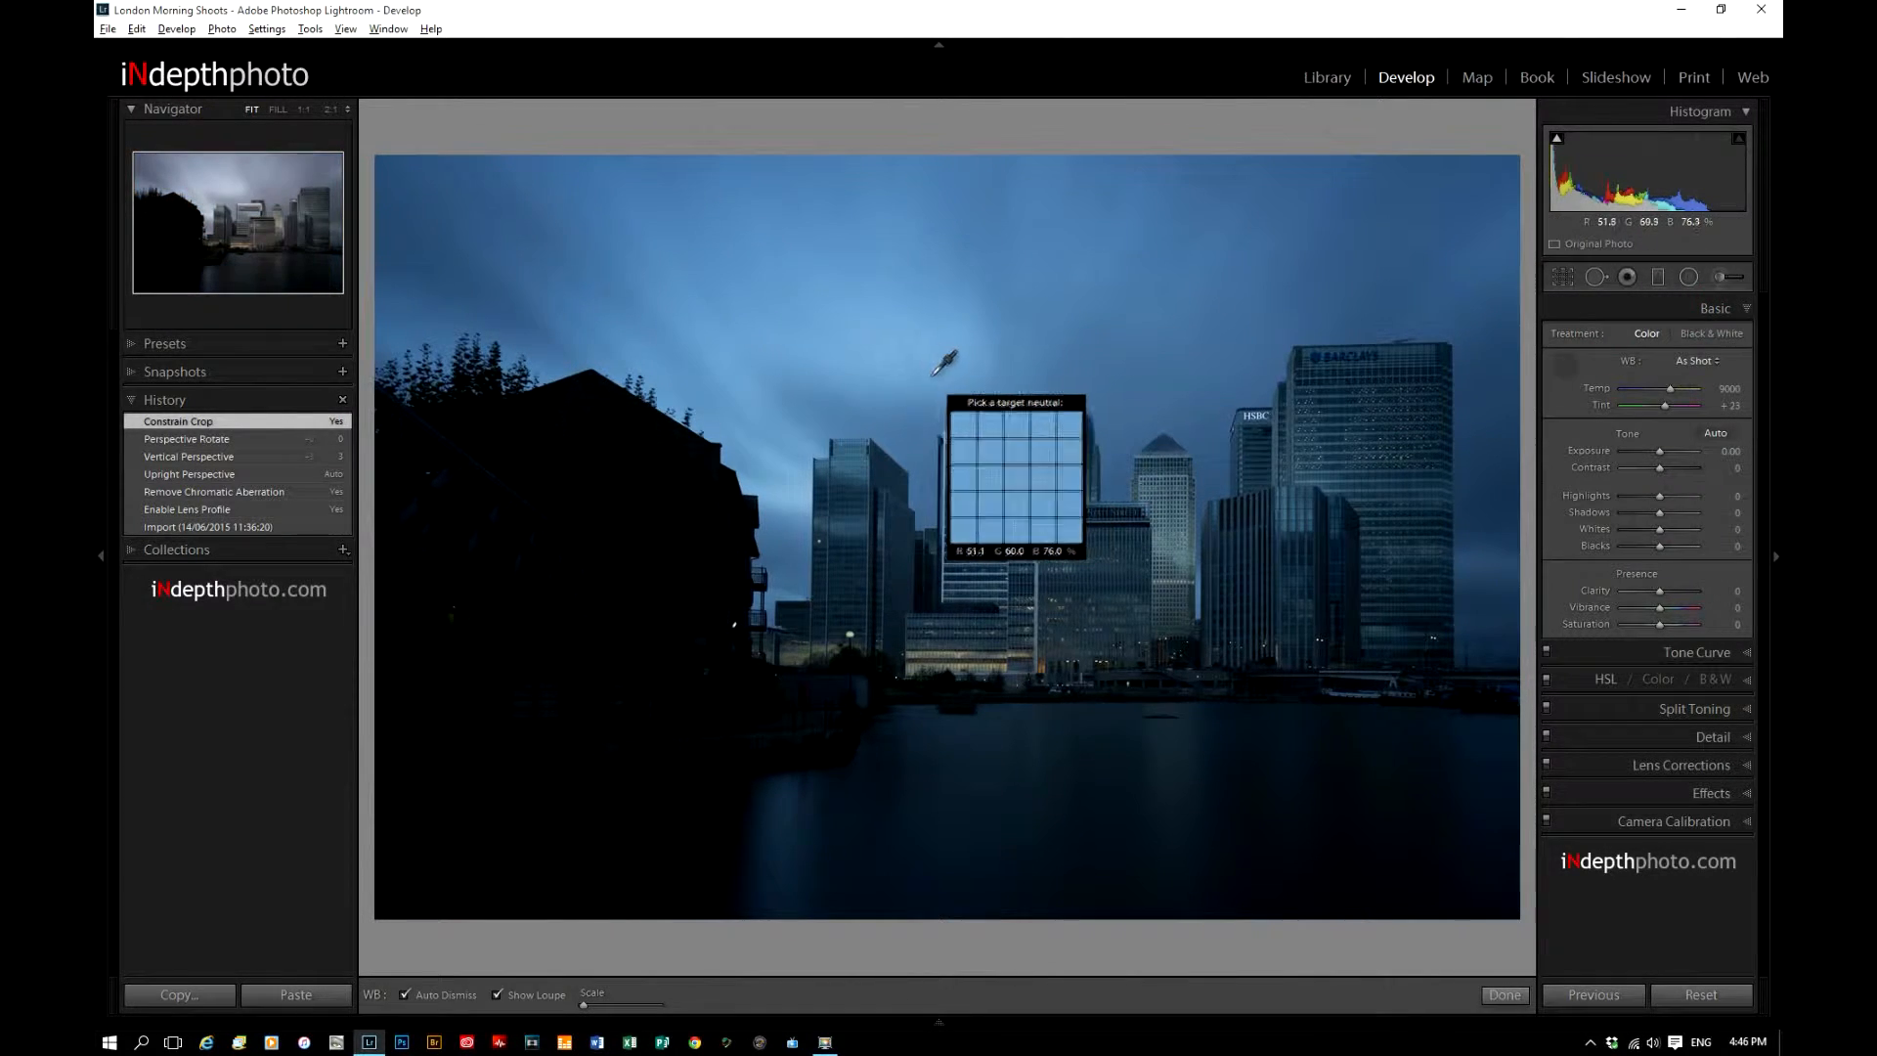
pyautogui.click(943, 714)
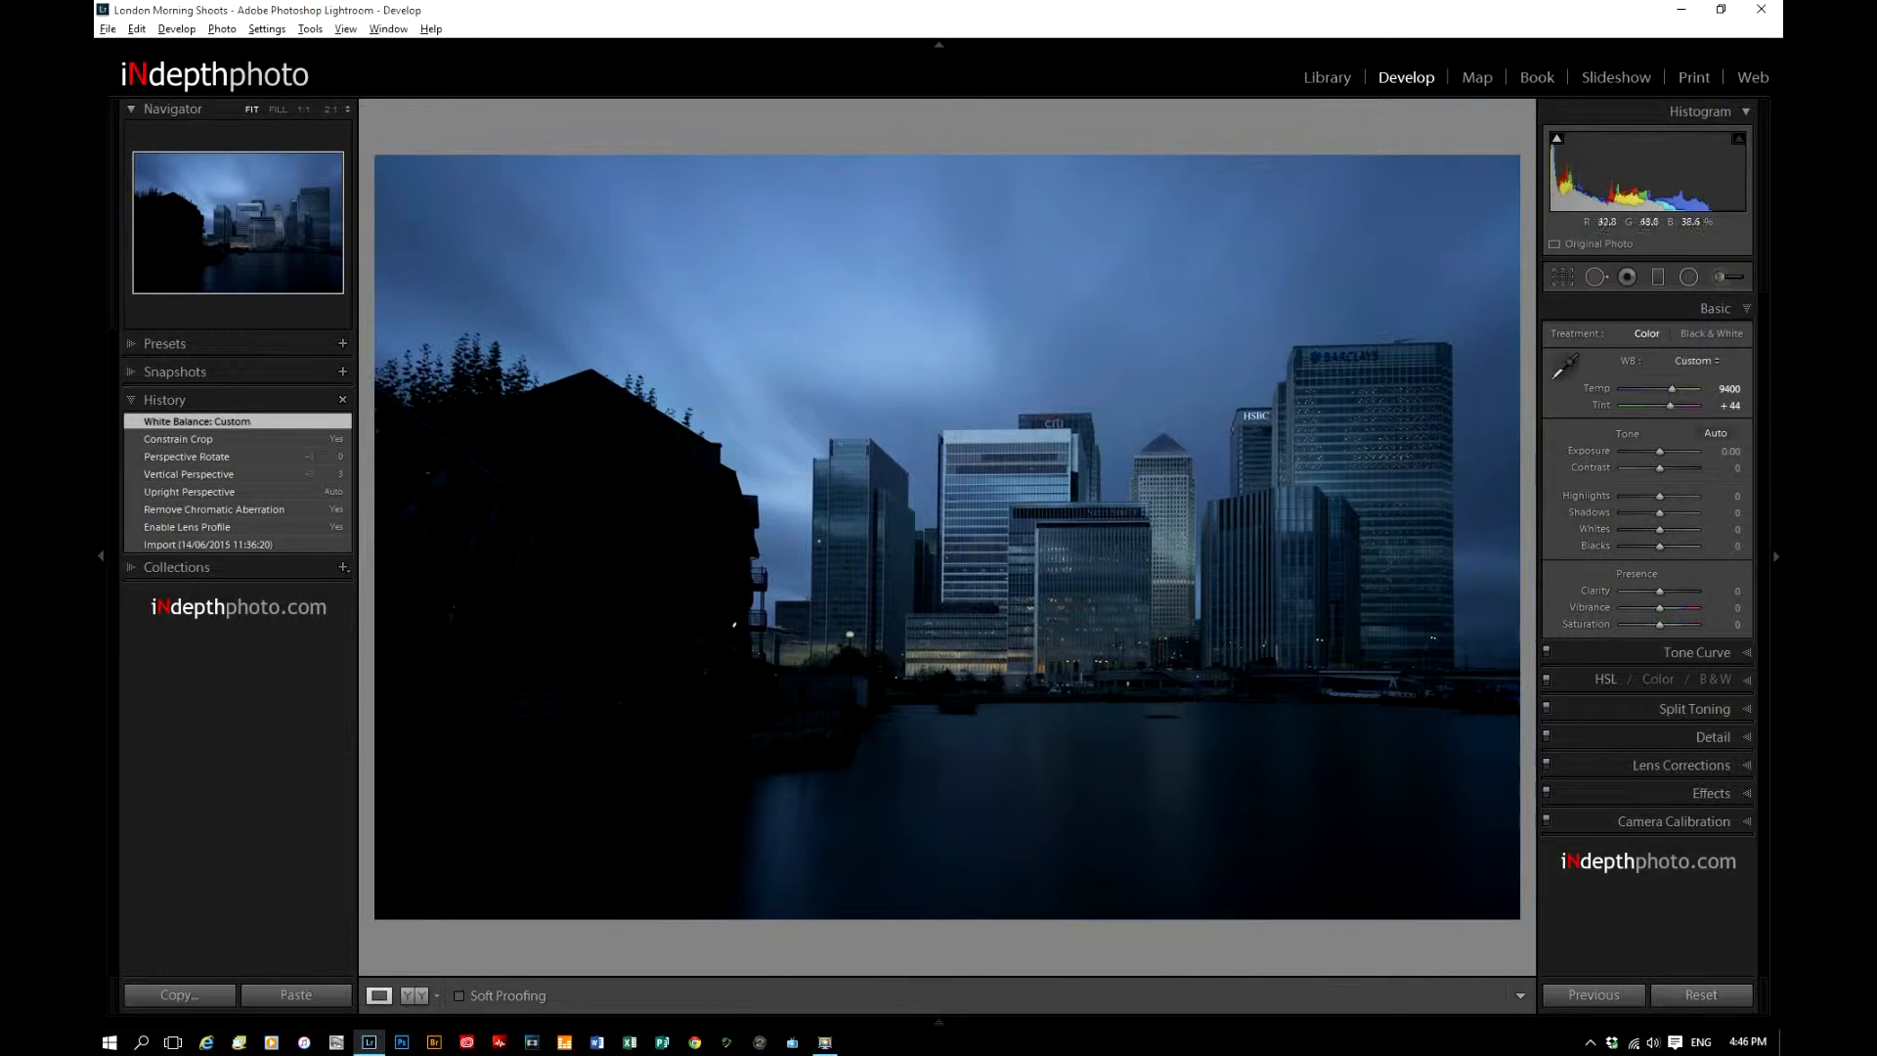
# Set the basic tone to Exposure +0.33 and Contrast +20.
pyautogui.click(1730, 451)
pyautogui.write('.33')
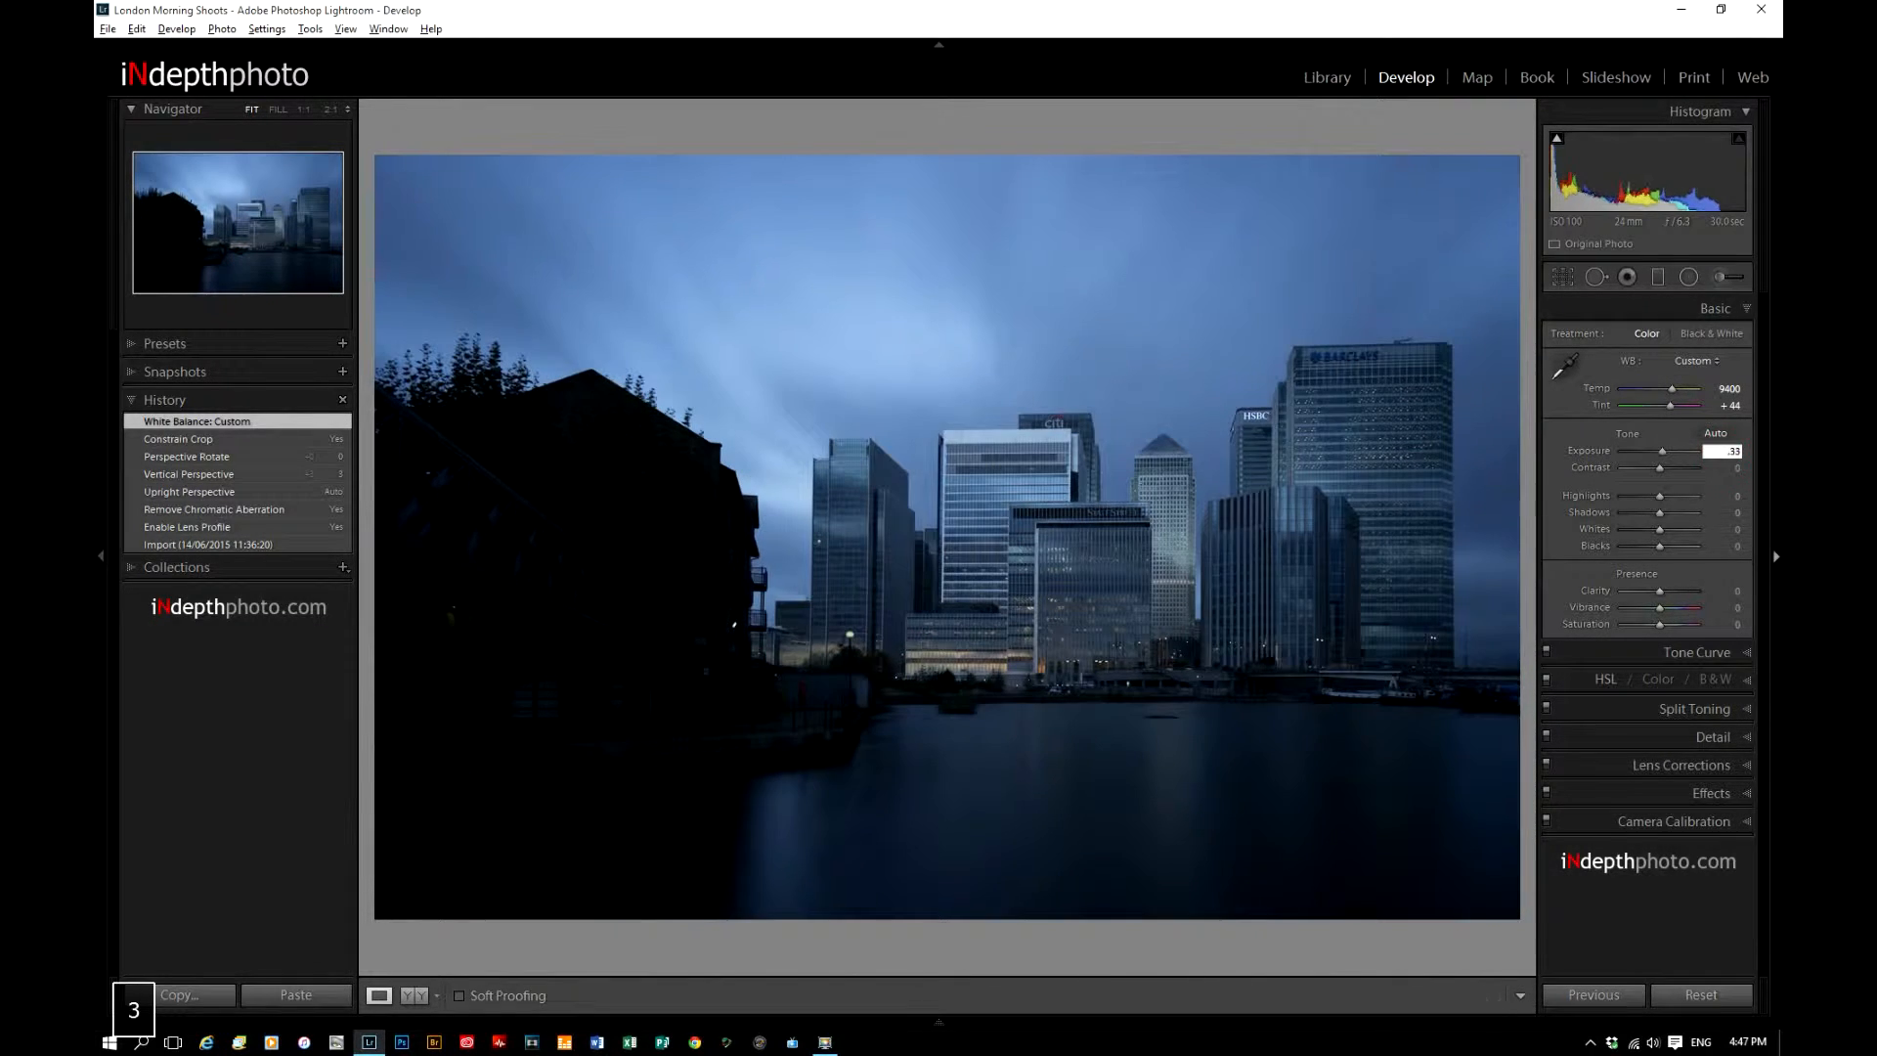
pyautogui.press('Tab')
pyautogui.write('20')
pyautogui.press('Tab')
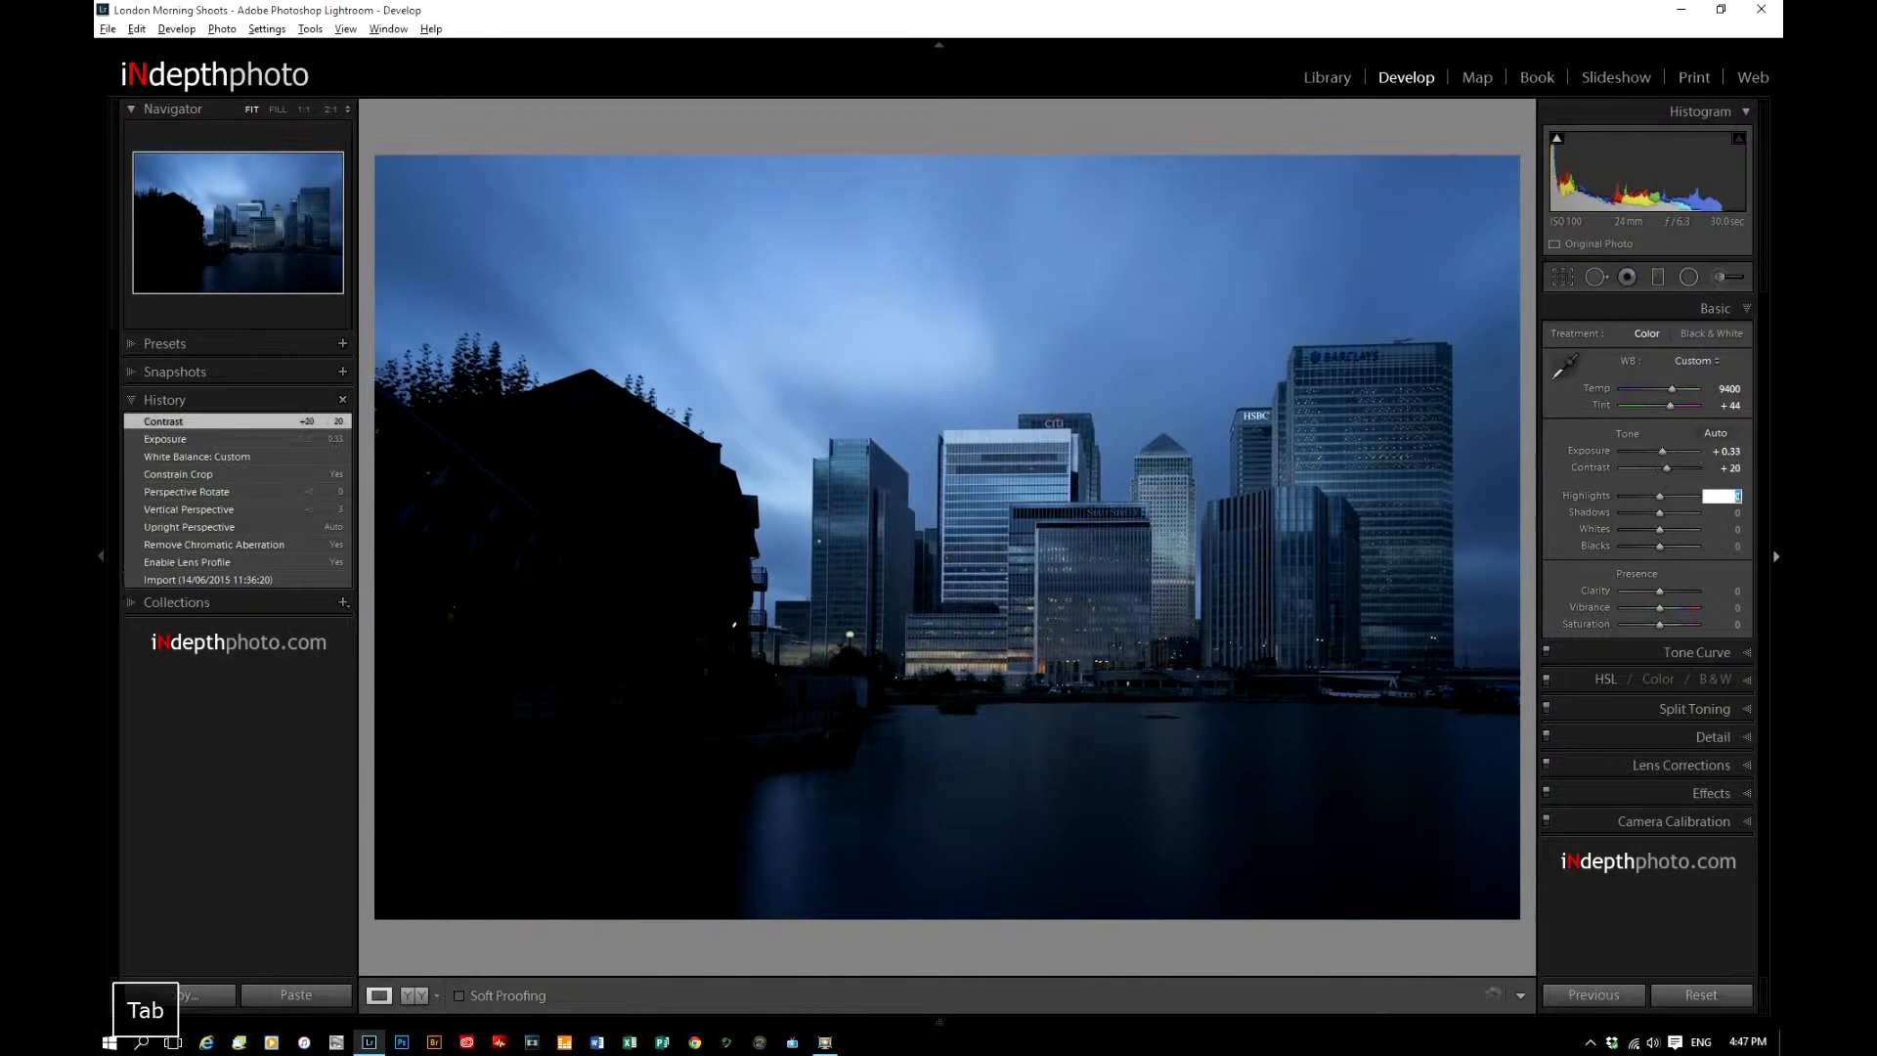
# Set Highlights to -100, Shadows to +100, Whites to +33 and Blacks to -20.
pyautogui.write('-100')
pyautogui.press('Tab')
pyautogui.write('100')
pyautogui.press('Tab')
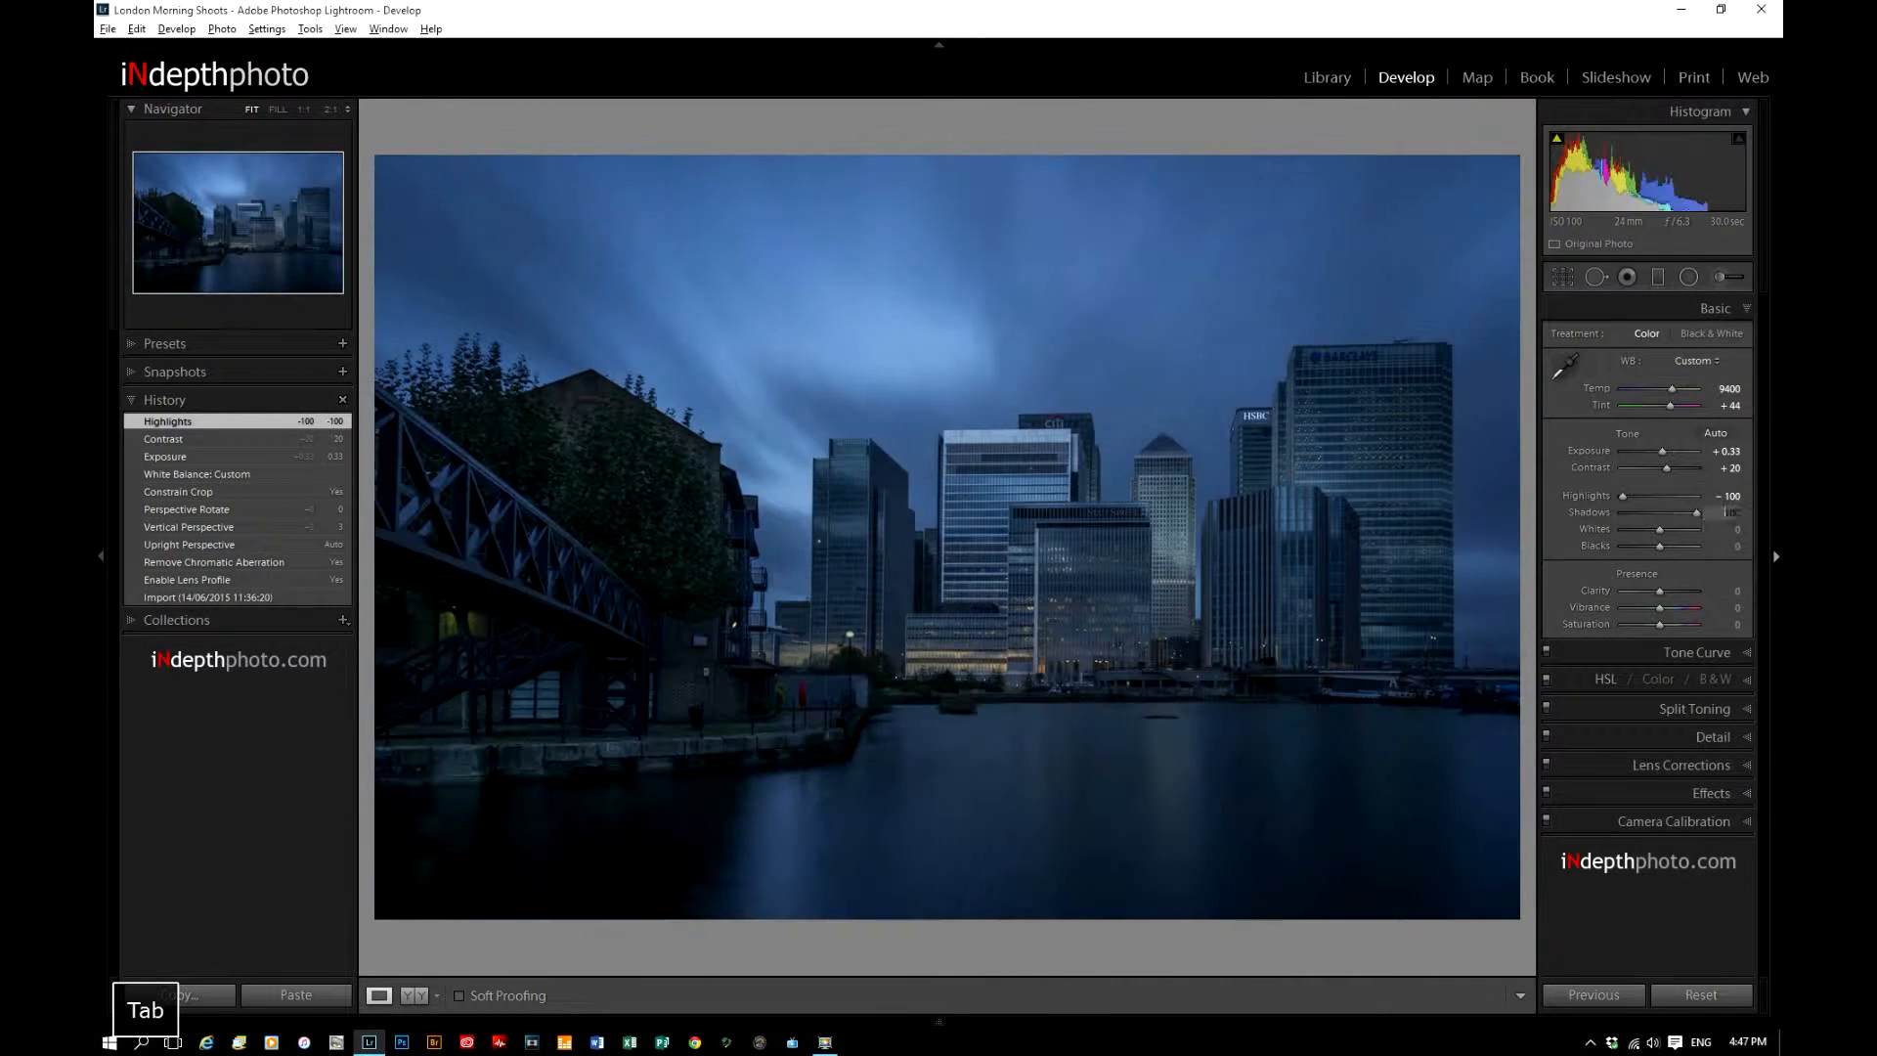
pyautogui.write('33')
pyautogui.press('Tab')
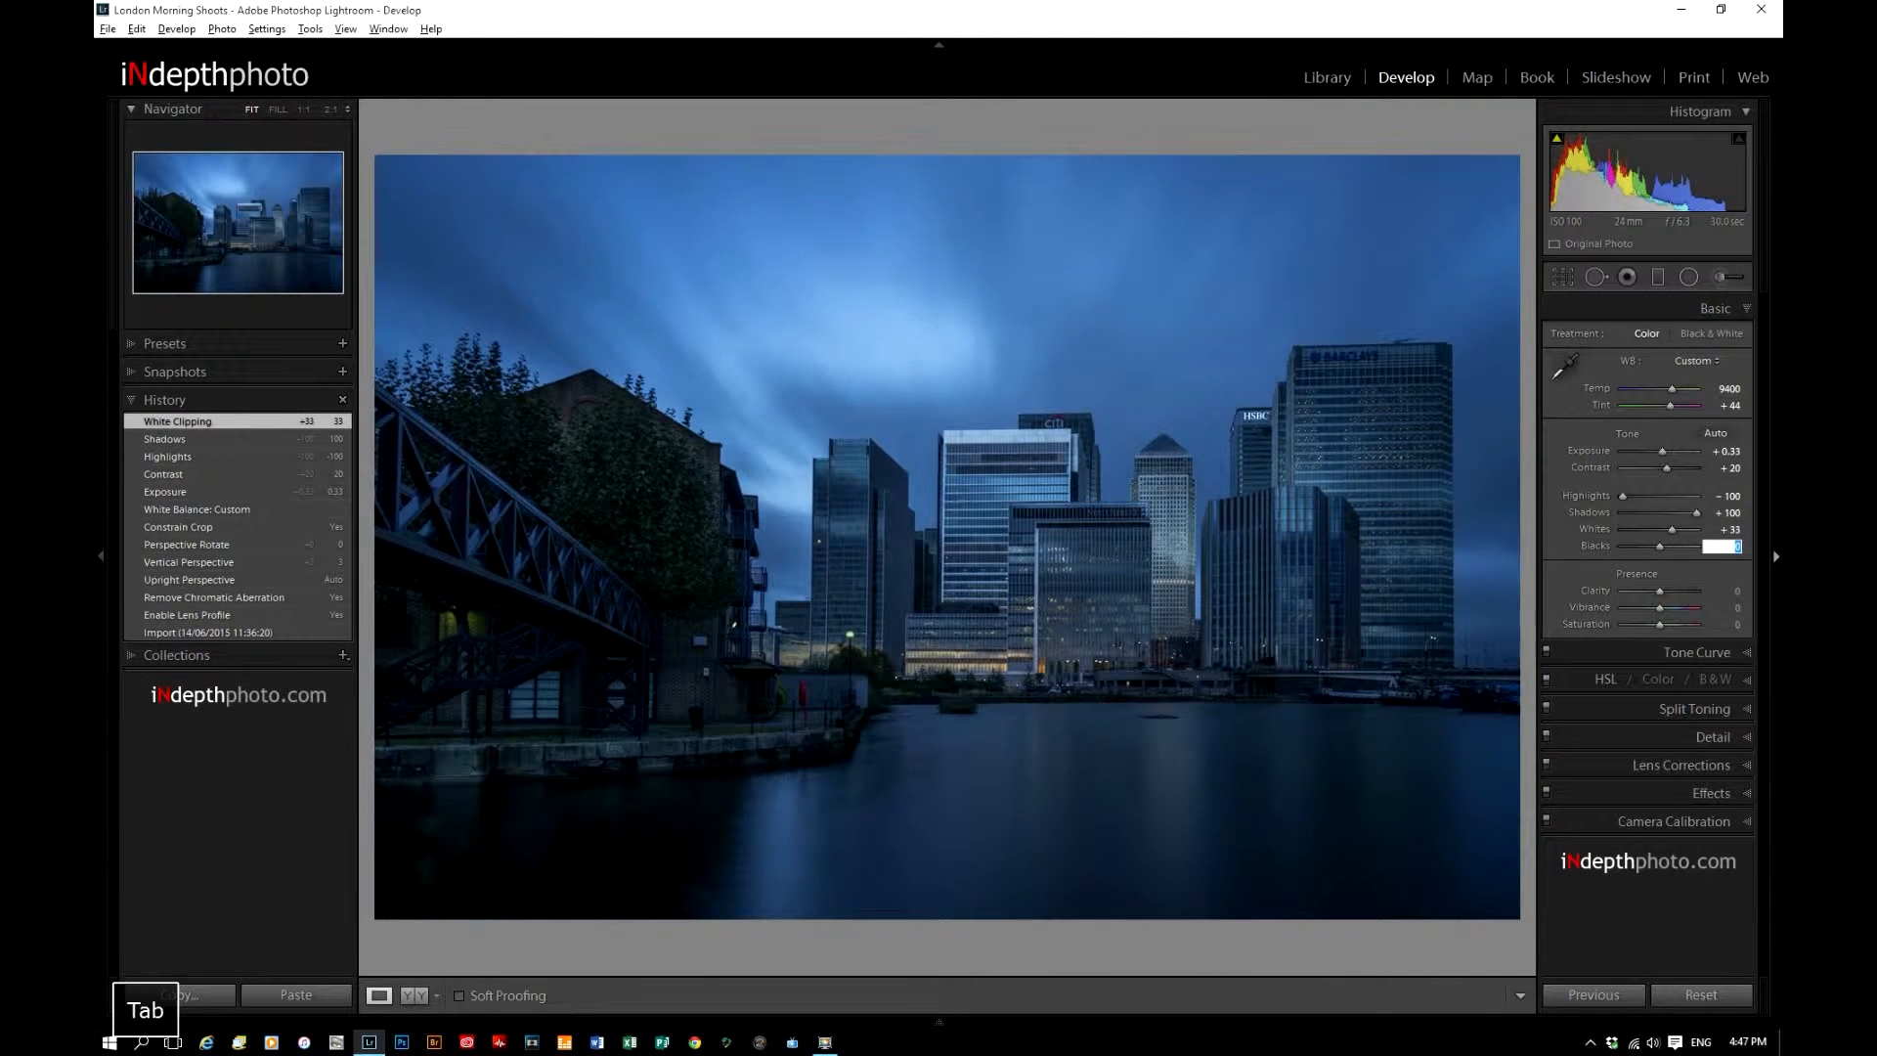
pyautogui.write('- 20')
pyautogui.press('Tab')
# Set Clarity to +25, Vibrance to +10 and Saturation to +10.
pyautogui.write('2')
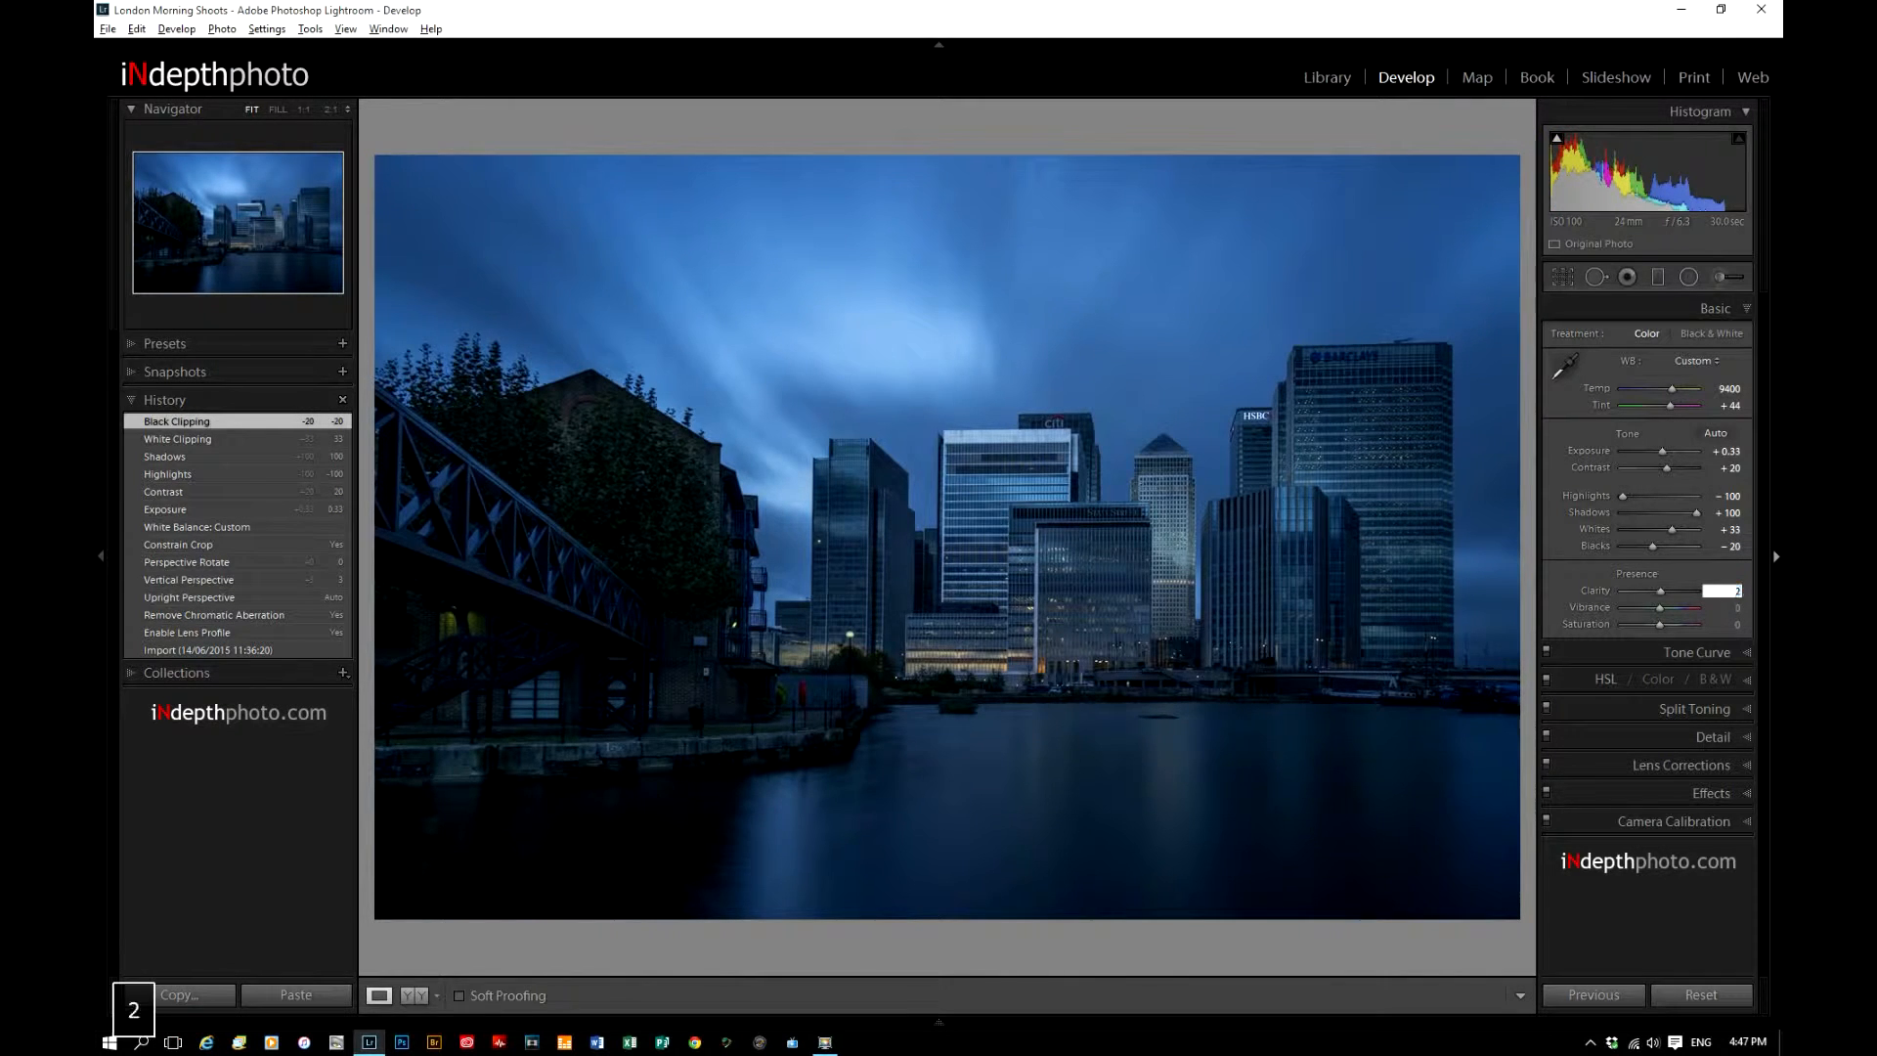
pyautogui.write('5')
pyautogui.press('Tab')
pyautogui.write('10')
pyautogui.press('Tab')
pyautogui.write('10')
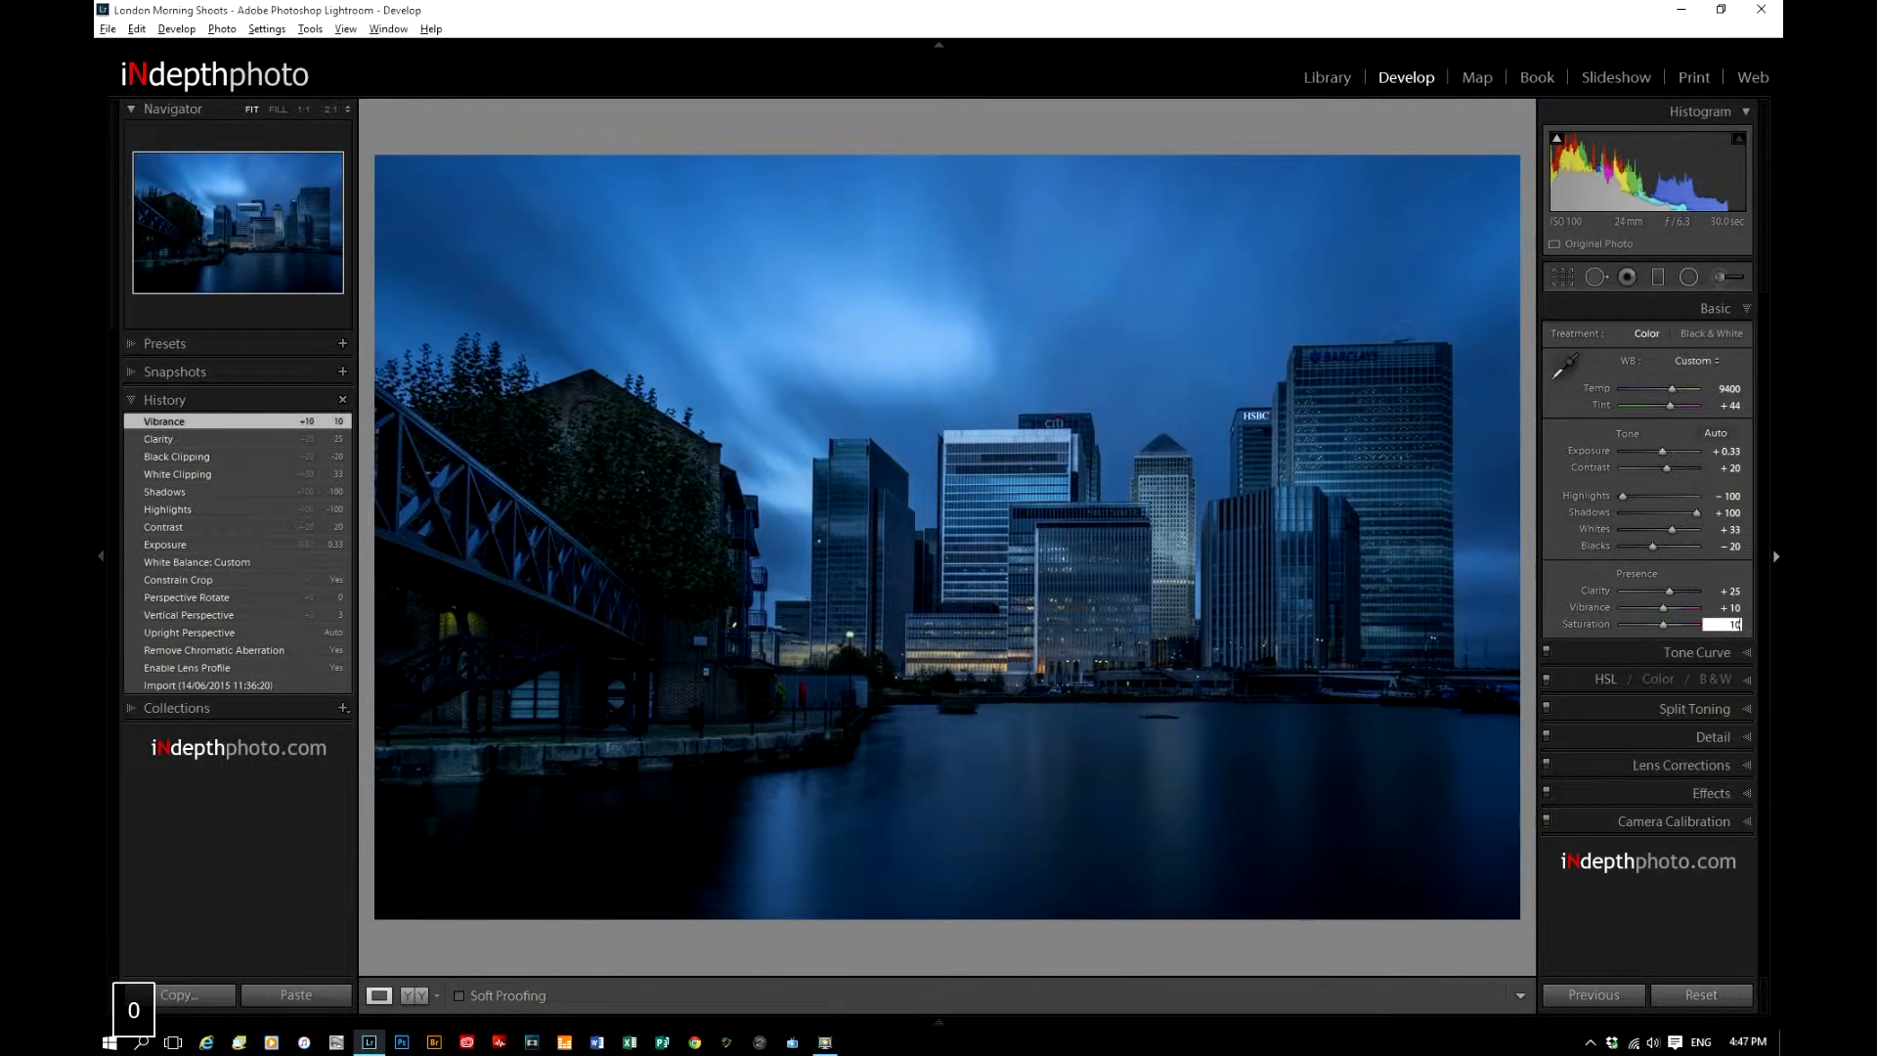
pyautogui.press('Tab')
# Send the adjusted photo to Photoshop for further editing.
pyautogui.rightClick(904, 608)
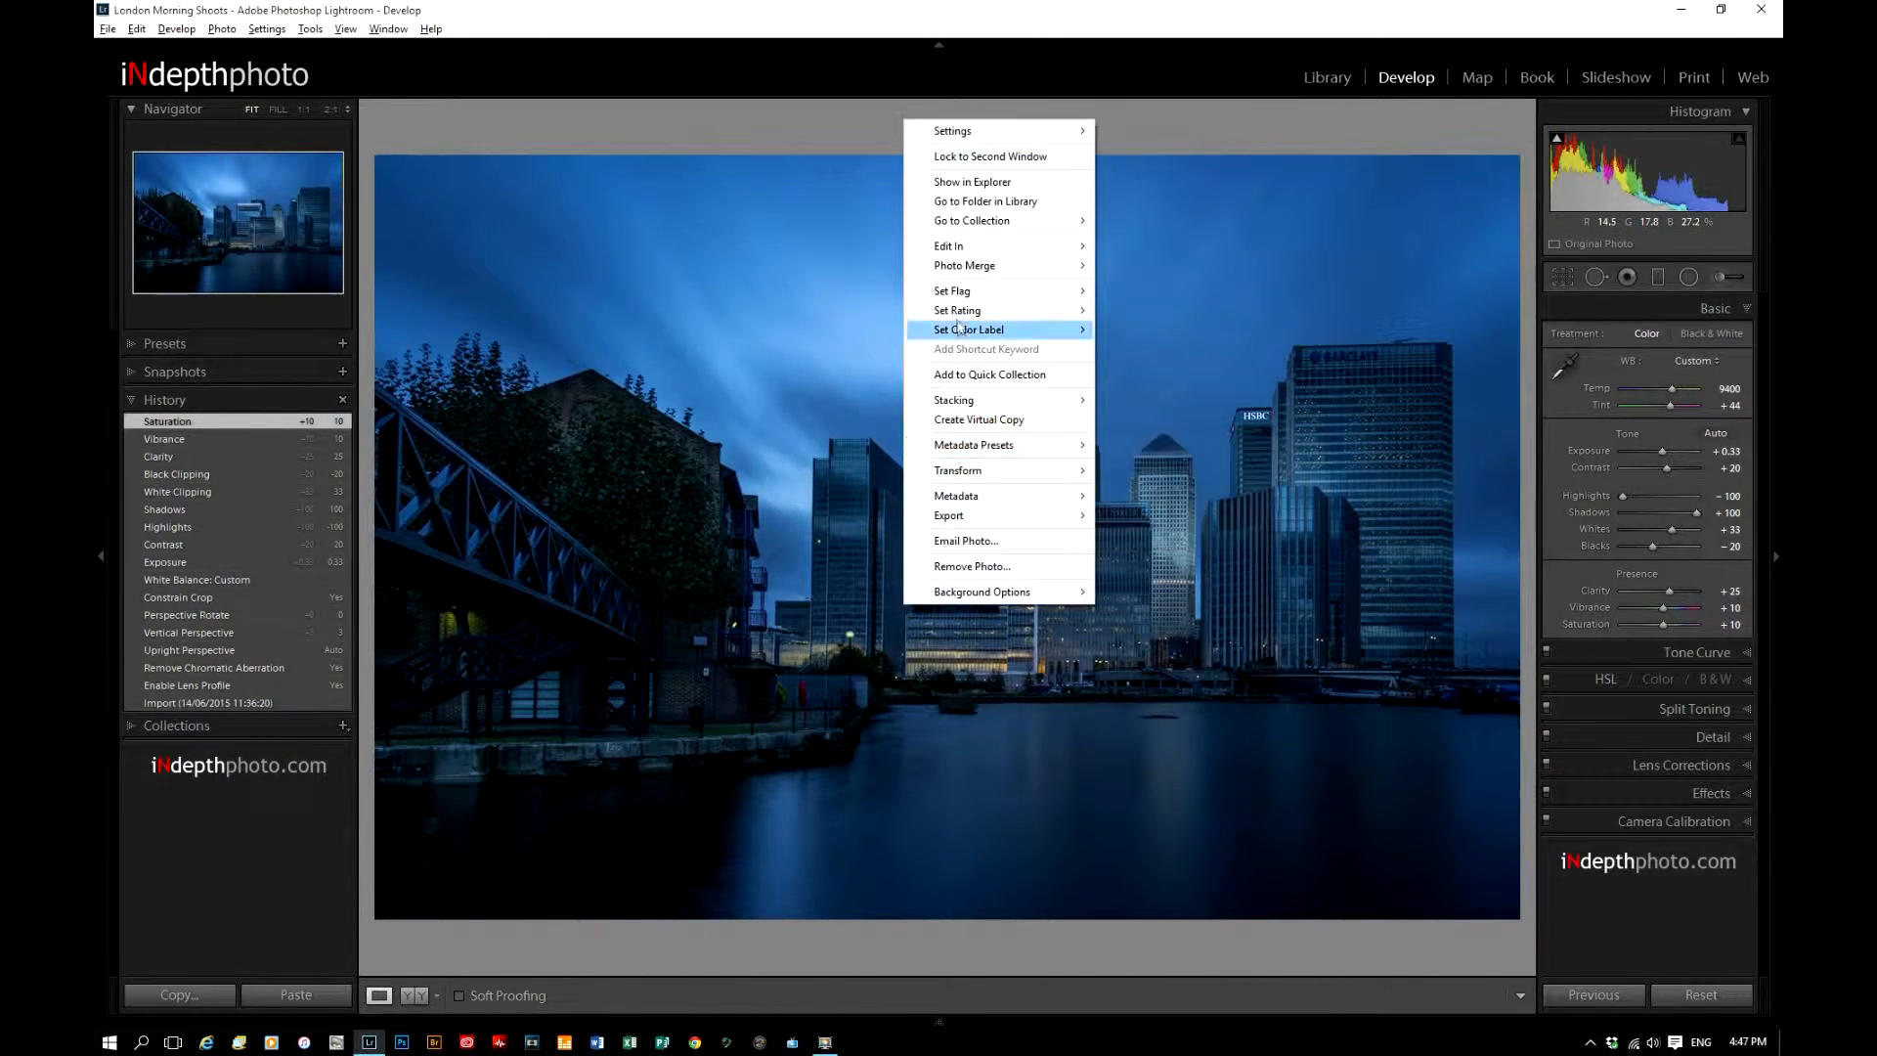
pyautogui.moveTo(956, 252)
pyautogui.click(1162, 246)
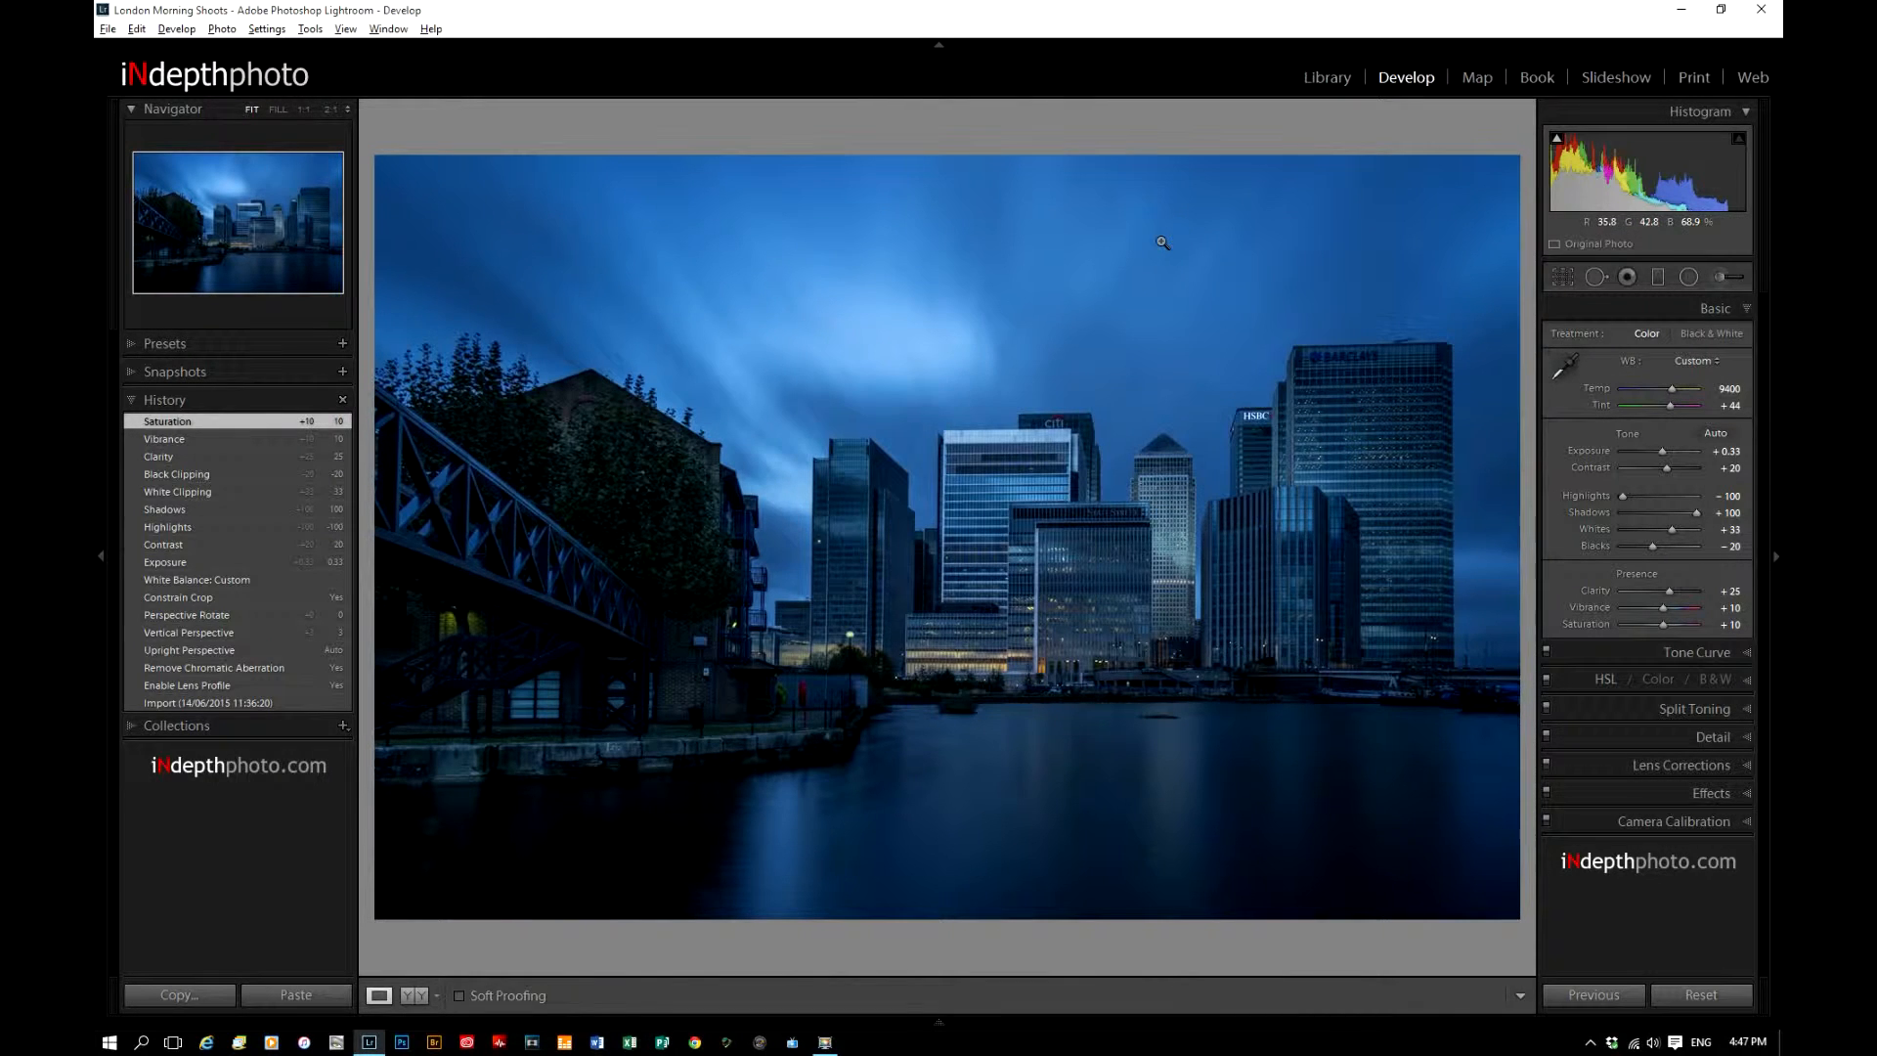
pyautogui.press('Tab')
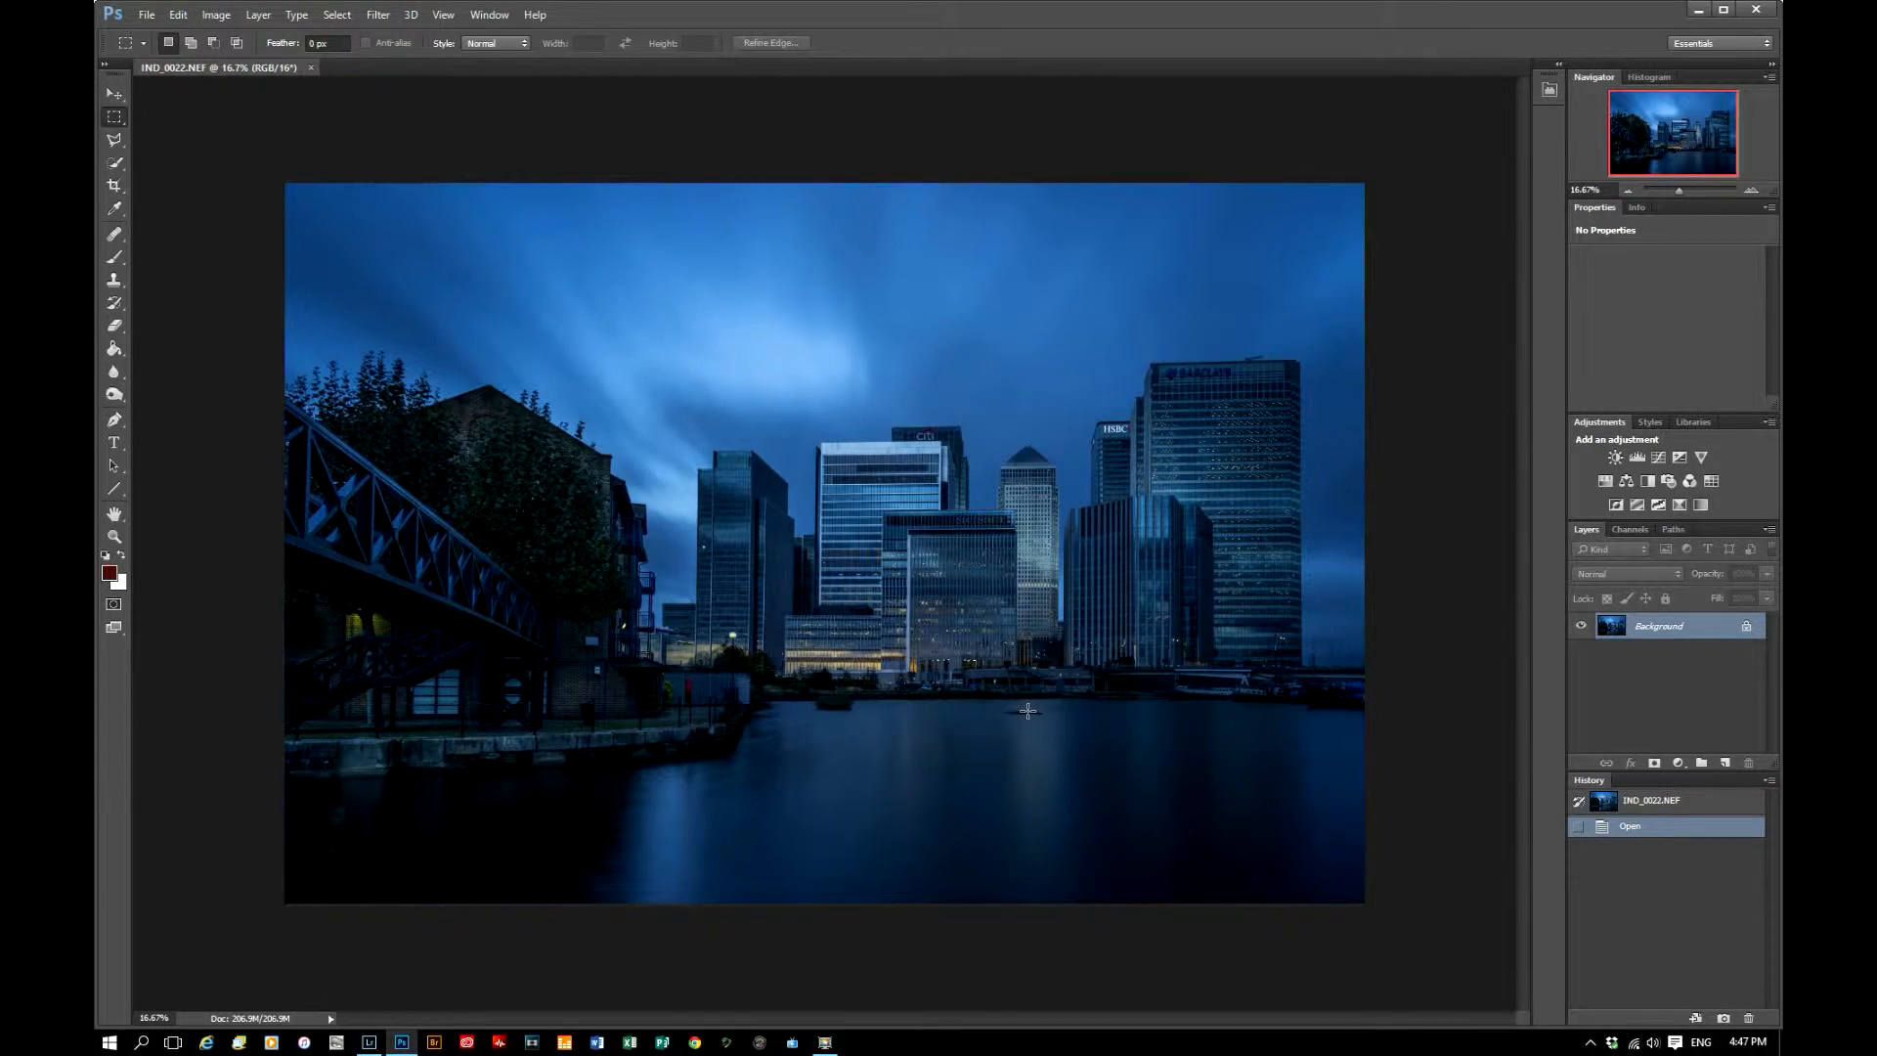
# Marquee-select the small dark object floating in the water, unlock the background layer and delete the selected area.
pyautogui.scroll(8, 1028, 712)
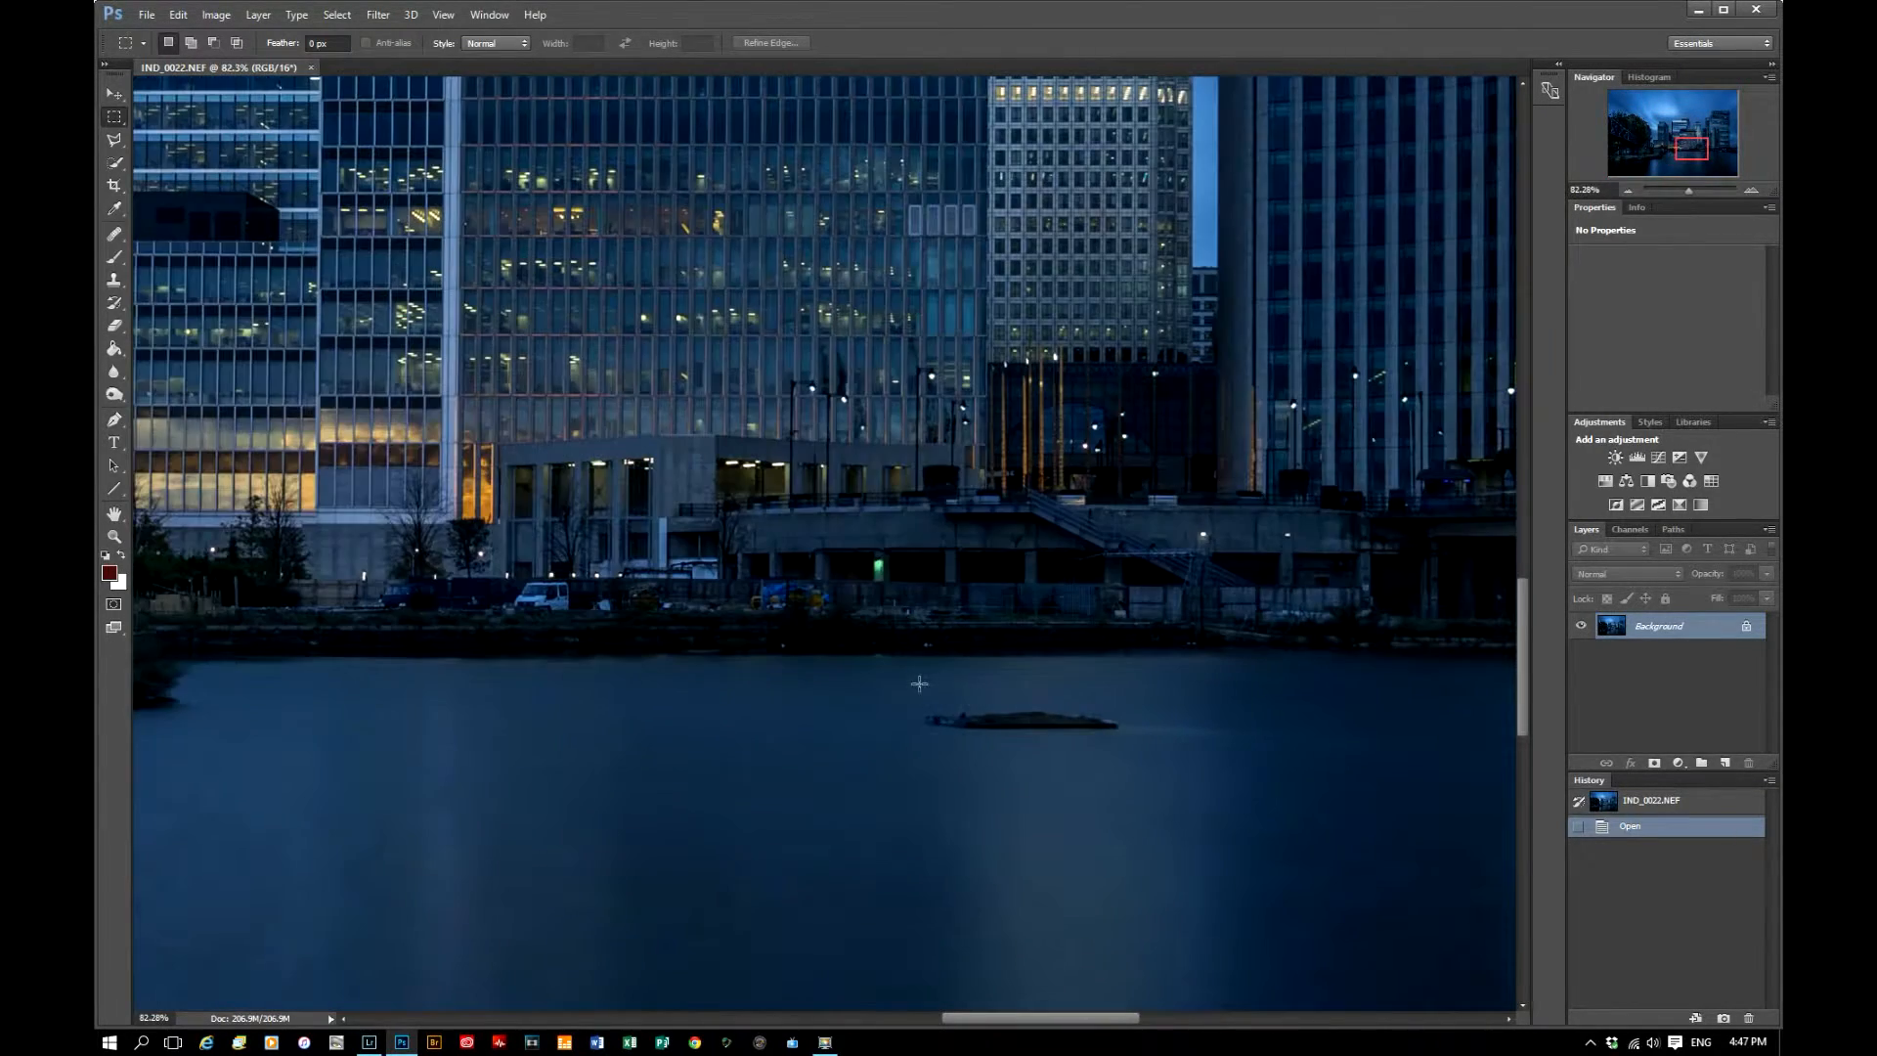
pyautogui.moveTo(944, 688); pyautogui.dragTo(1133, 774)
pyautogui.click(1746, 625)
pyautogui.press('Delete')
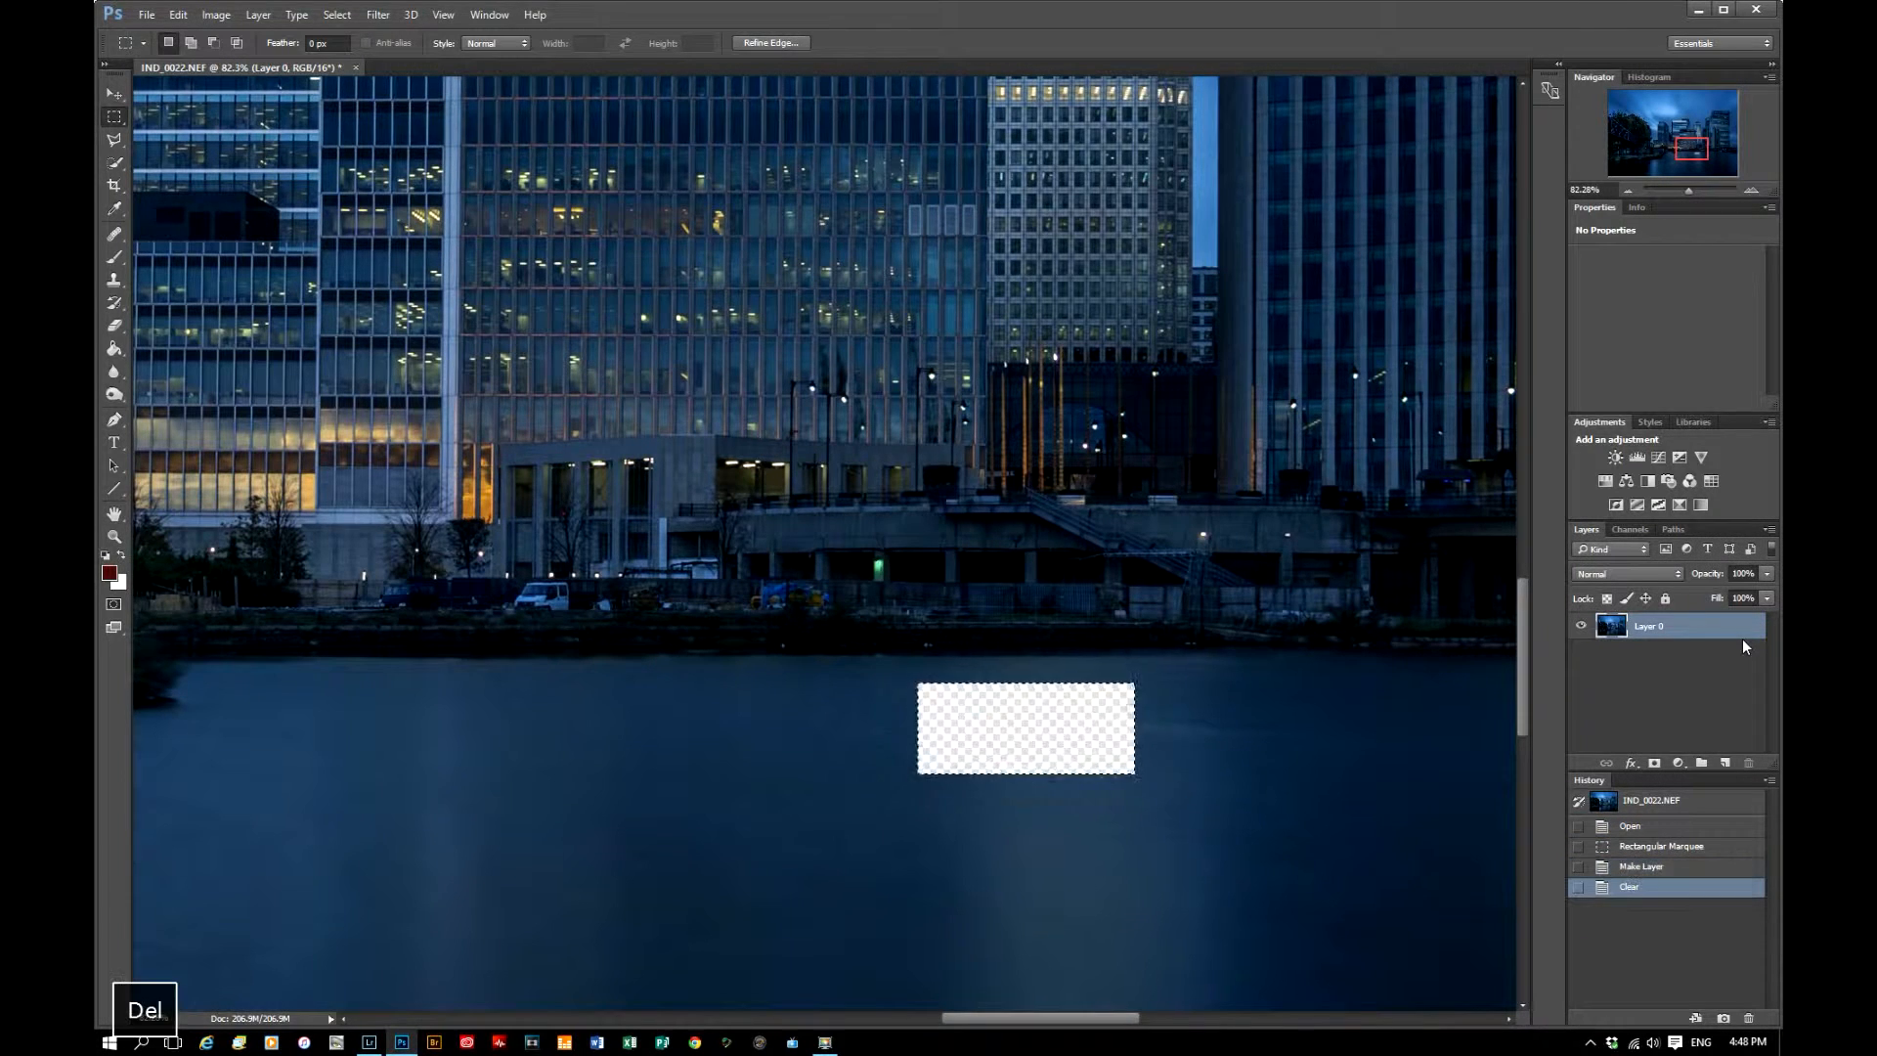
# Copy a slightly larger rectangle of nearby clean water, paste it as a new layer and move it over the hole.
pyautogui.moveTo(907, 672); pyautogui.dragTo(1153, 786)
pyautogui.moveTo(1052, 733)
pyautogui.mouseDown()
pyautogui.moveTo(1064, 882)
pyautogui.moveTo(1085, 725)
pyautogui.mouseUp()
pyautogui.hotkey('ctrl', 'c')
pyautogui.hotkey('ctrl', 'v')
pyautogui.press('v')
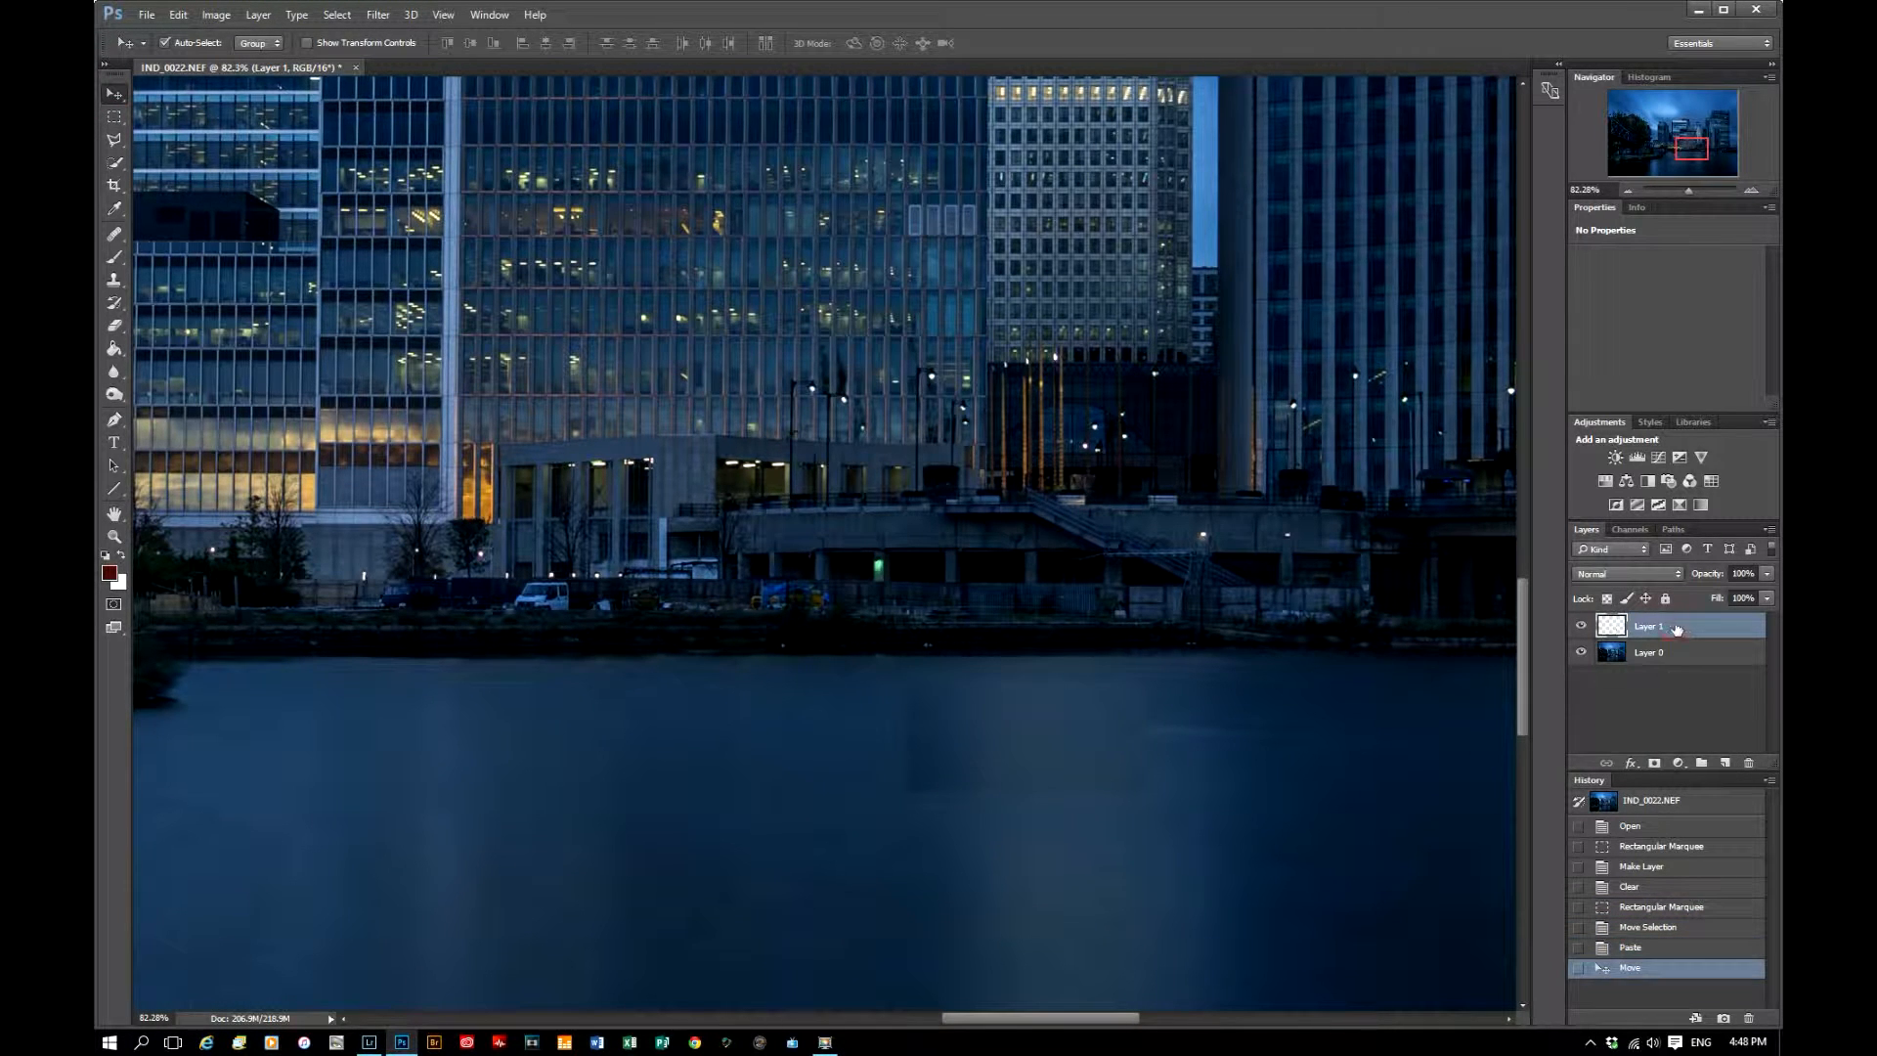
# Place the water patch layer below the photo layer and auto-blend both layers as a panorama with seamless tones and content-aware fill.
pyautogui.moveTo(1676, 628); pyautogui.dragTo(1677, 685)
pyautogui.keyDown('ctrl'); pyautogui.click(1730, 627); pyautogui.keyUp('ctrl')
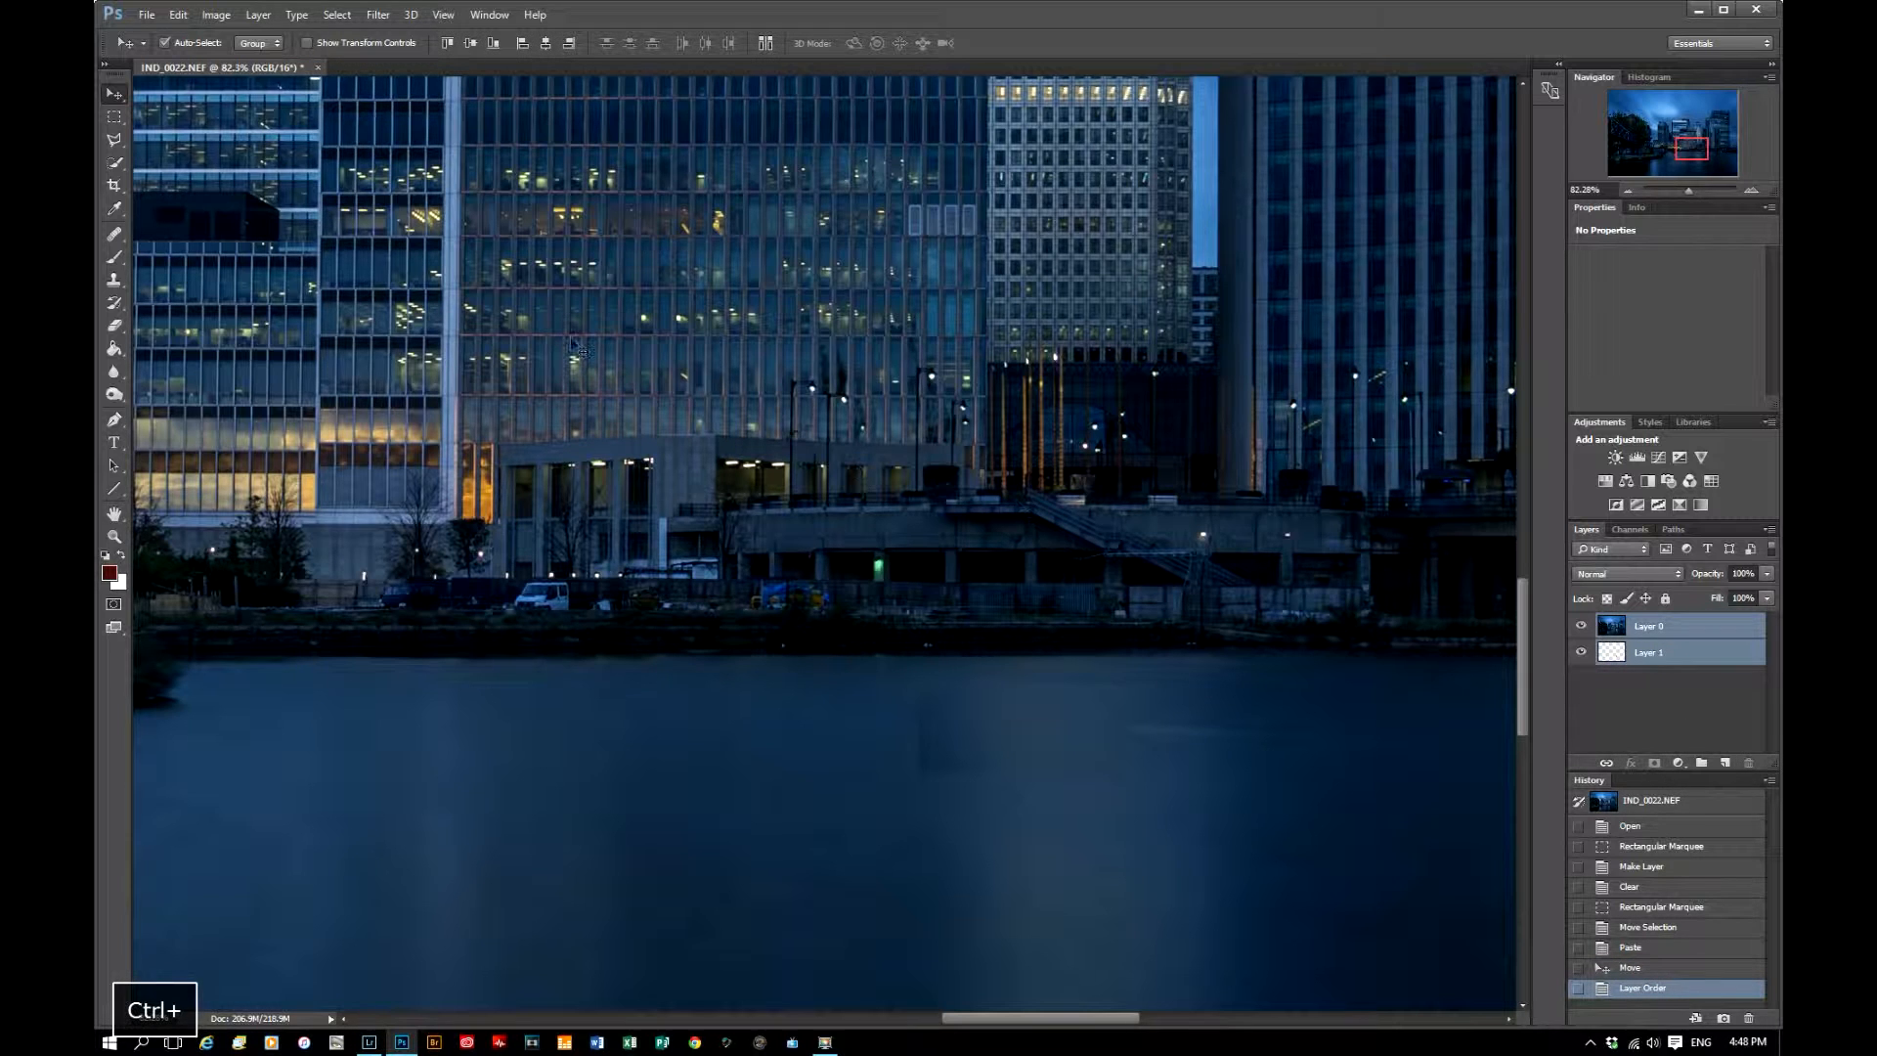
pyautogui.click(177, 15)
pyautogui.click(226, 408)
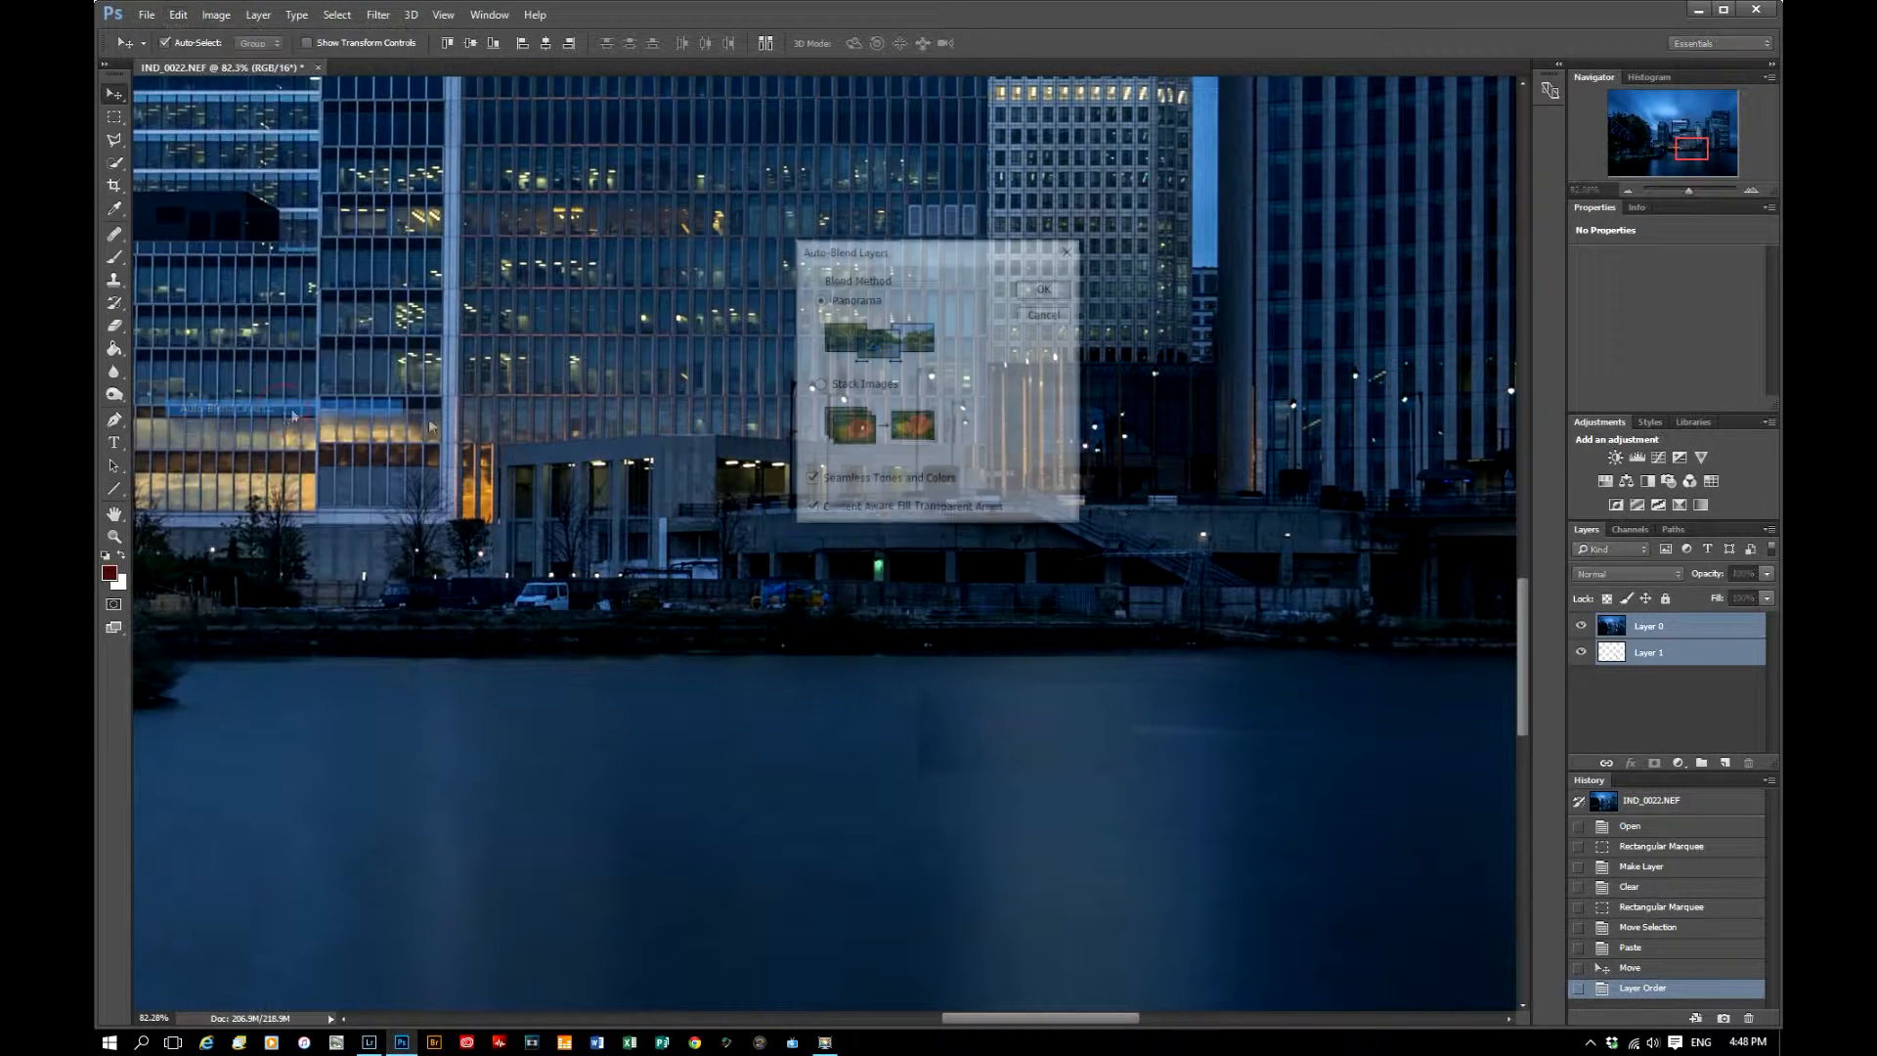
pyautogui.click(1046, 289)
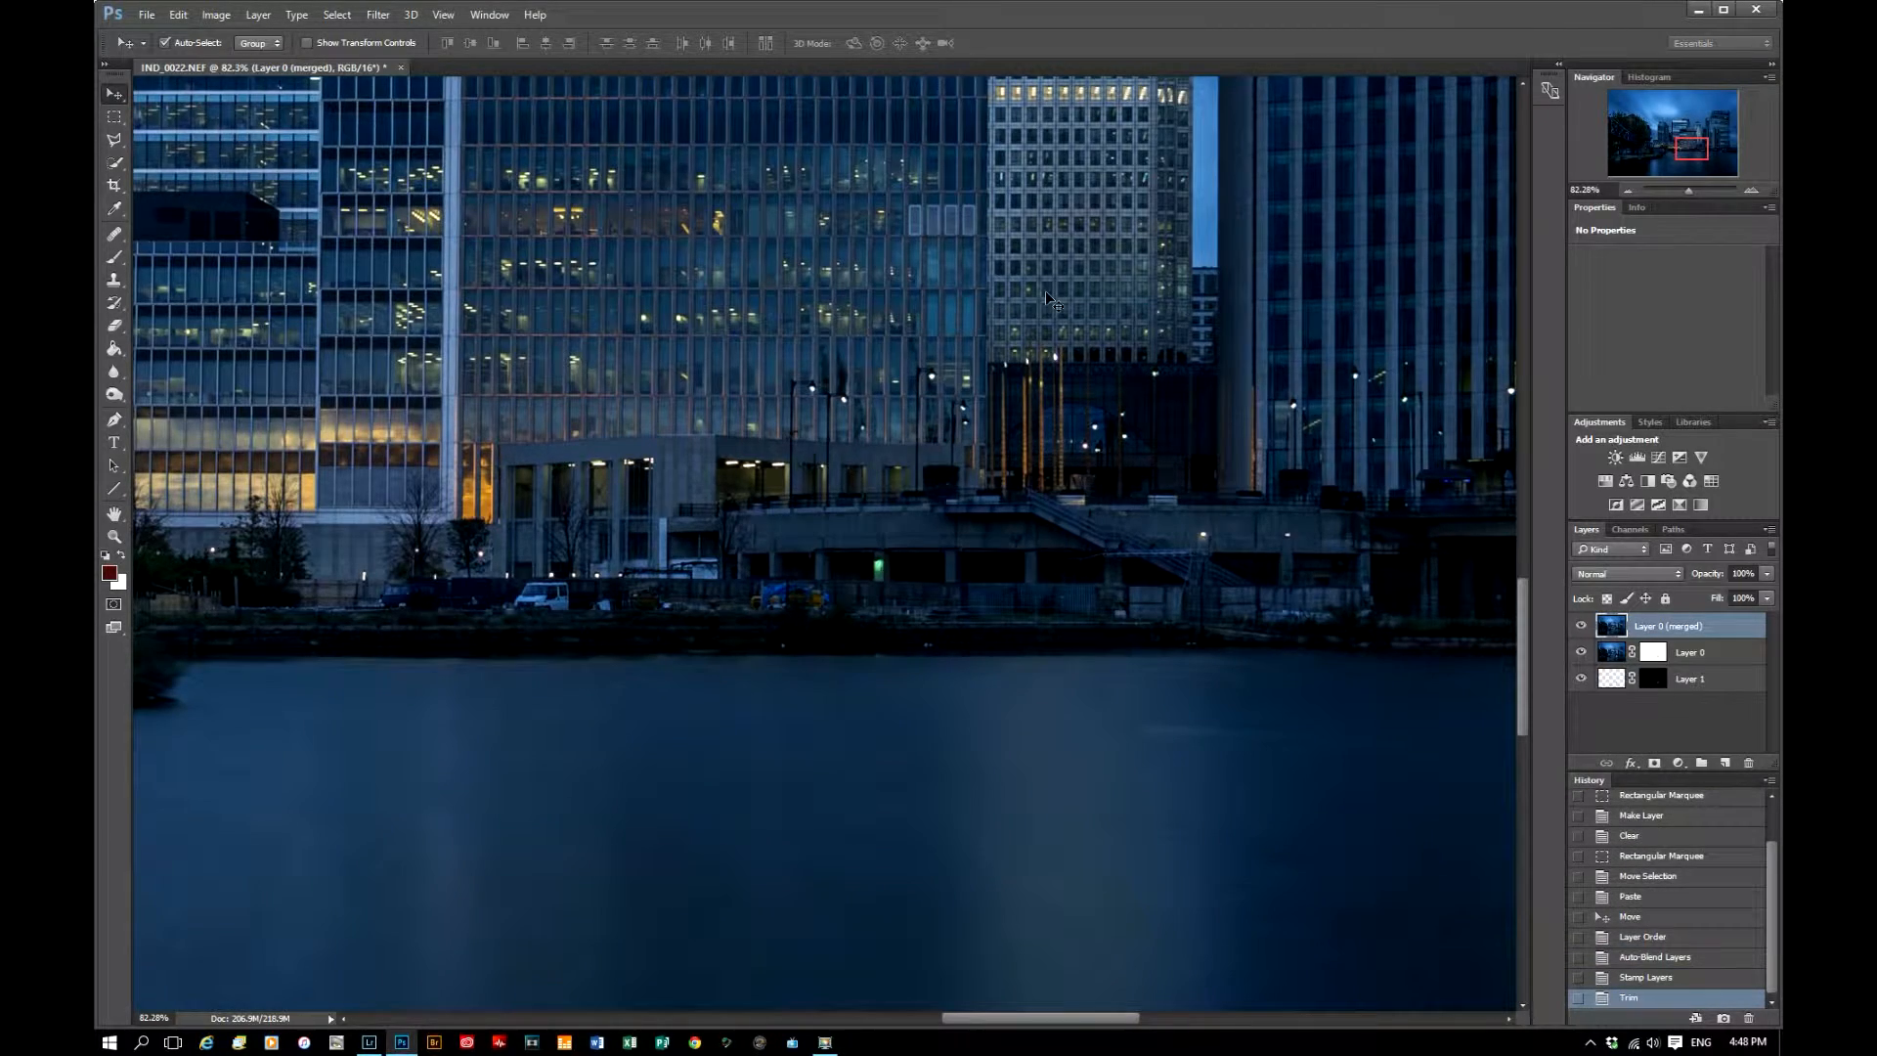
# Merge all visible layers into one.
pyautogui.scroll(-7, 921, 780)
pyautogui.click(303, 18)
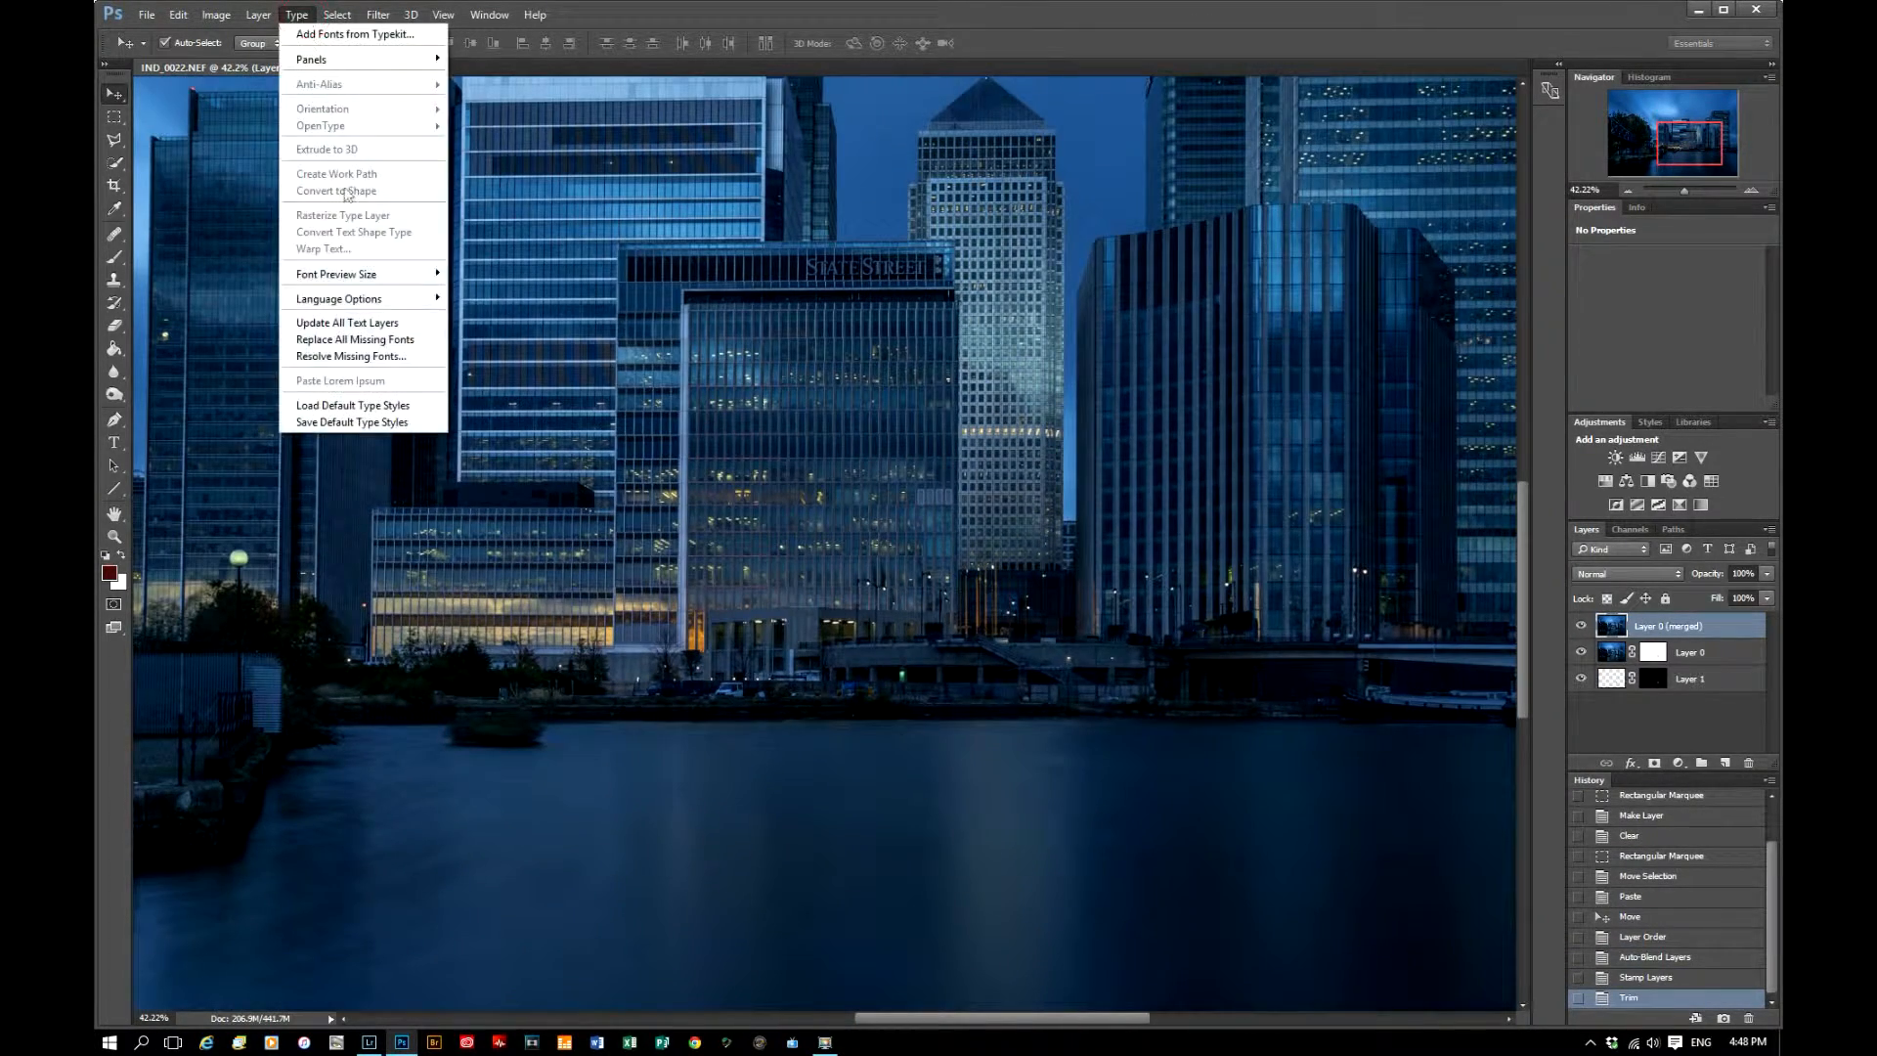
pyautogui.click(256, 14)
pyautogui.click(294, 627)
# Remove the faint streak and remaining blemishes in the water with the Healing Brush, sampling clean water just below the streak.
pyautogui.scroll(2, 919, 892)
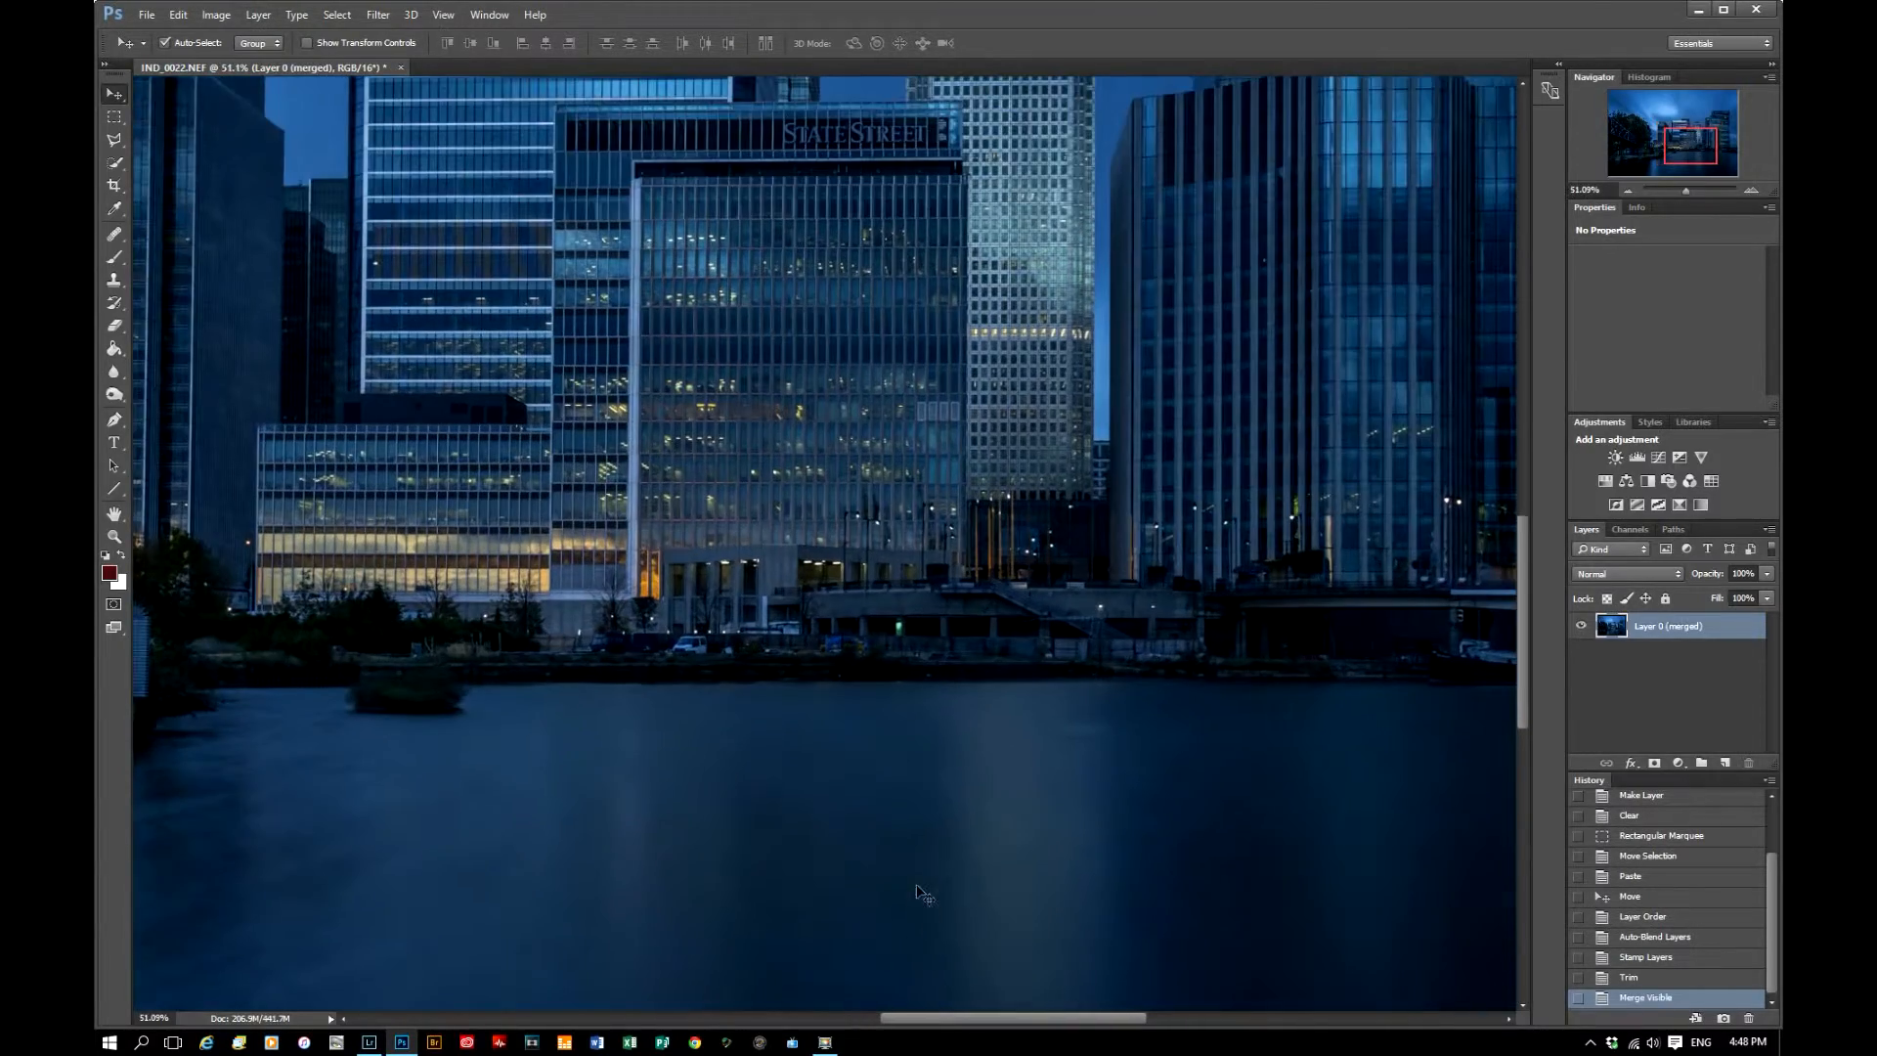
pyautogui.scroll(-4, 1142, 811)
pyautogui.scroll(6, 1139, 797)
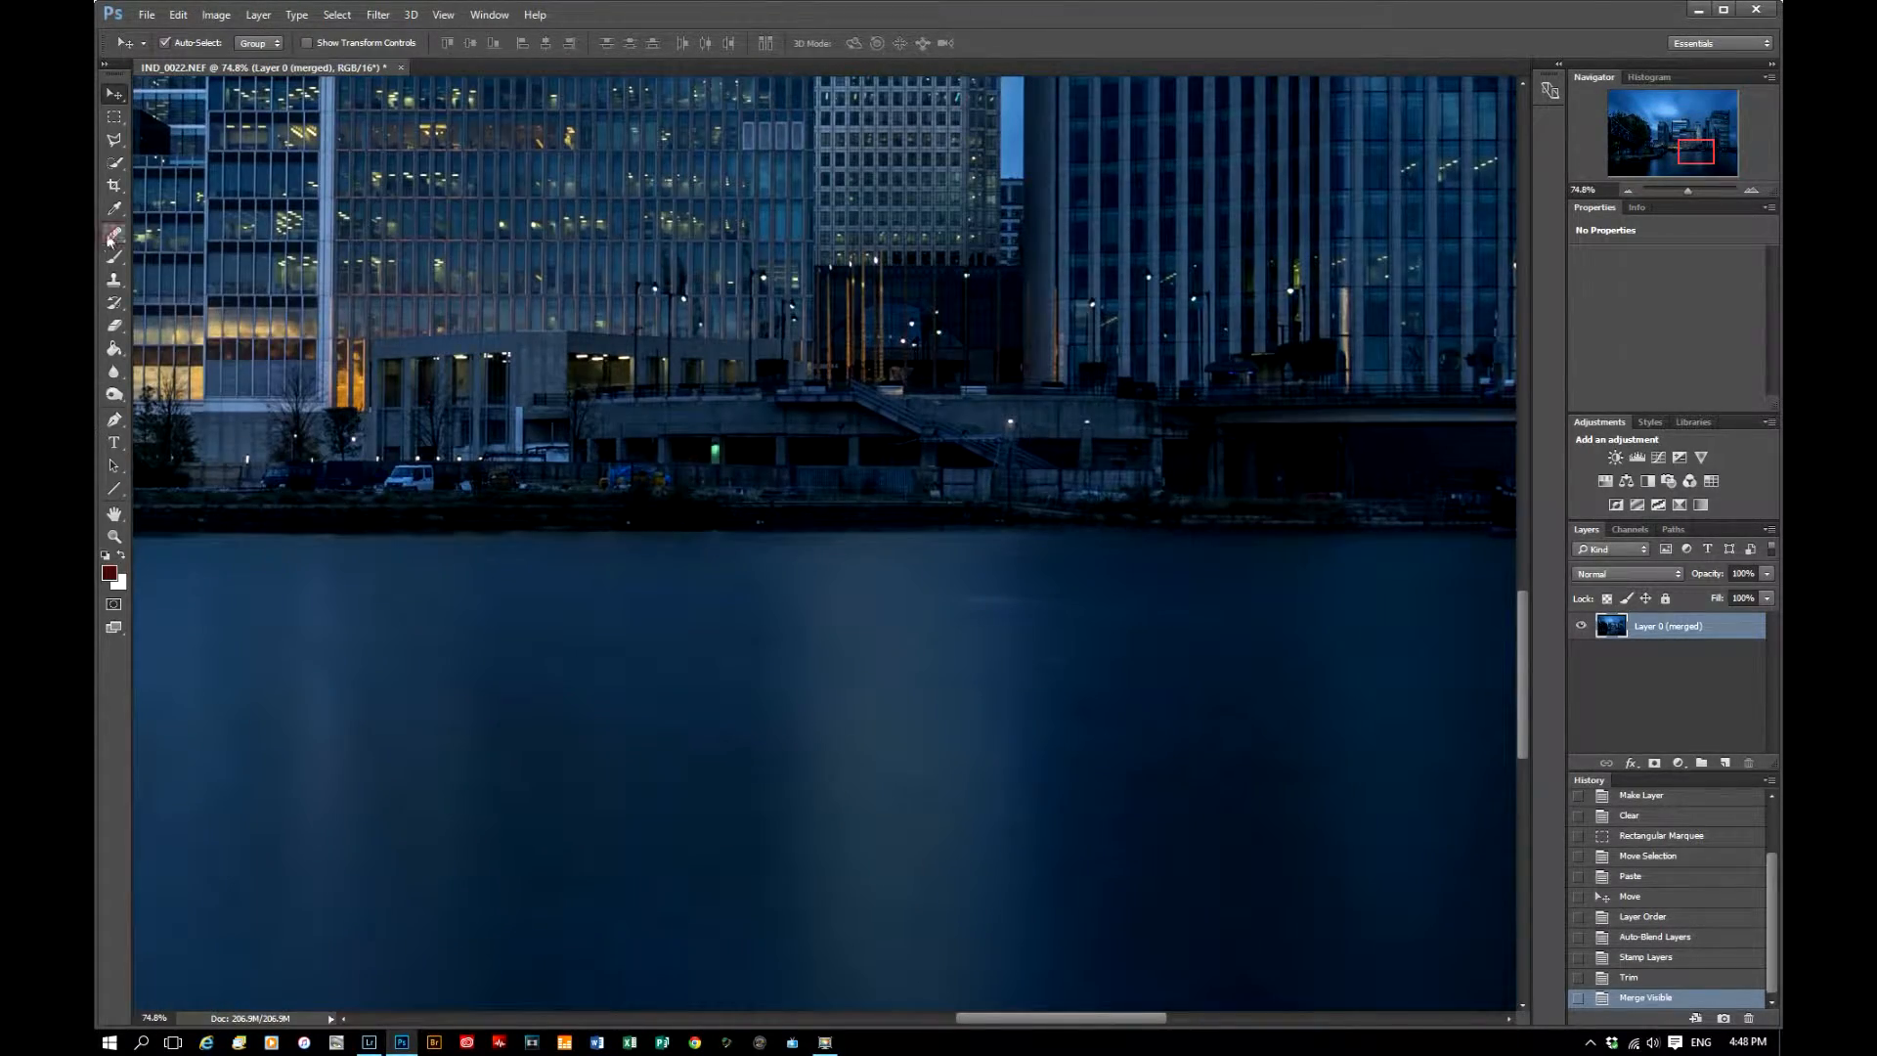
pyautogui.click(111, 238)
pyautogui.click(181, 257)
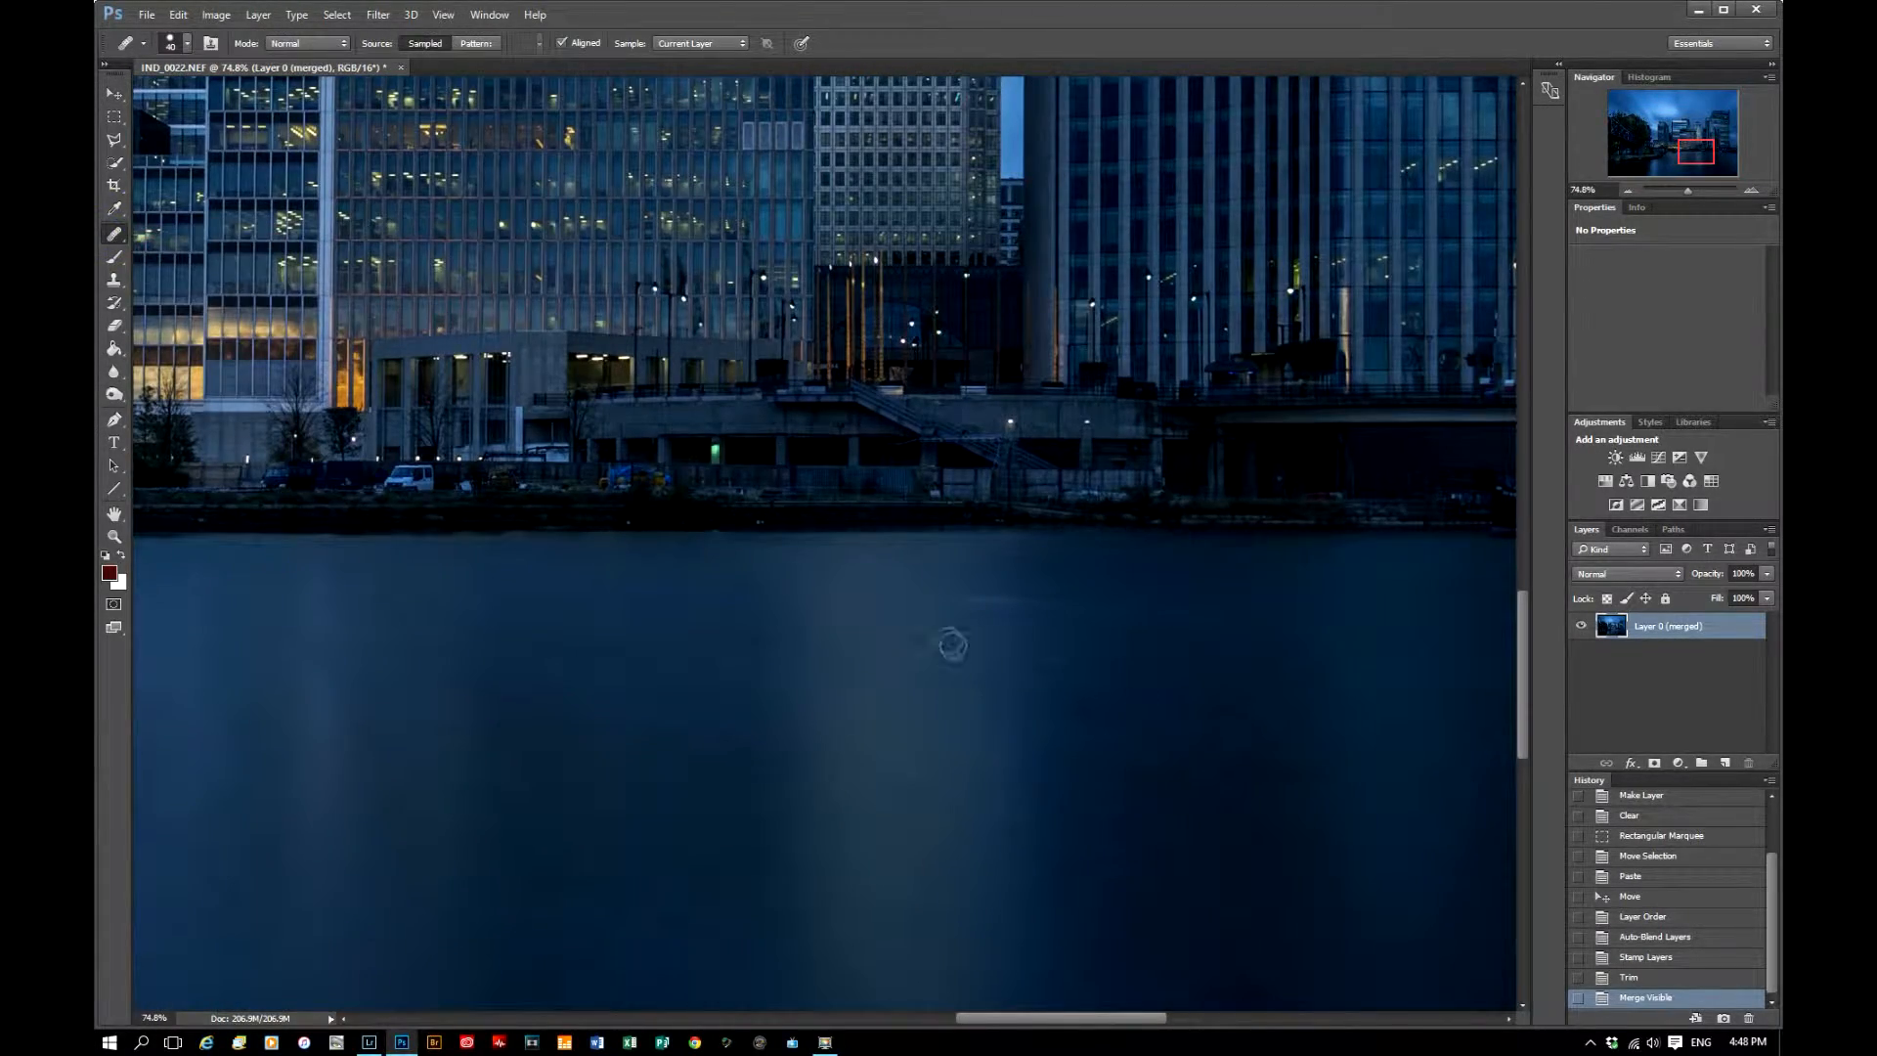
pyautogui.keyDown('alt'); pyautogui.click(960, 641); pyautogui.keyUp('alt')
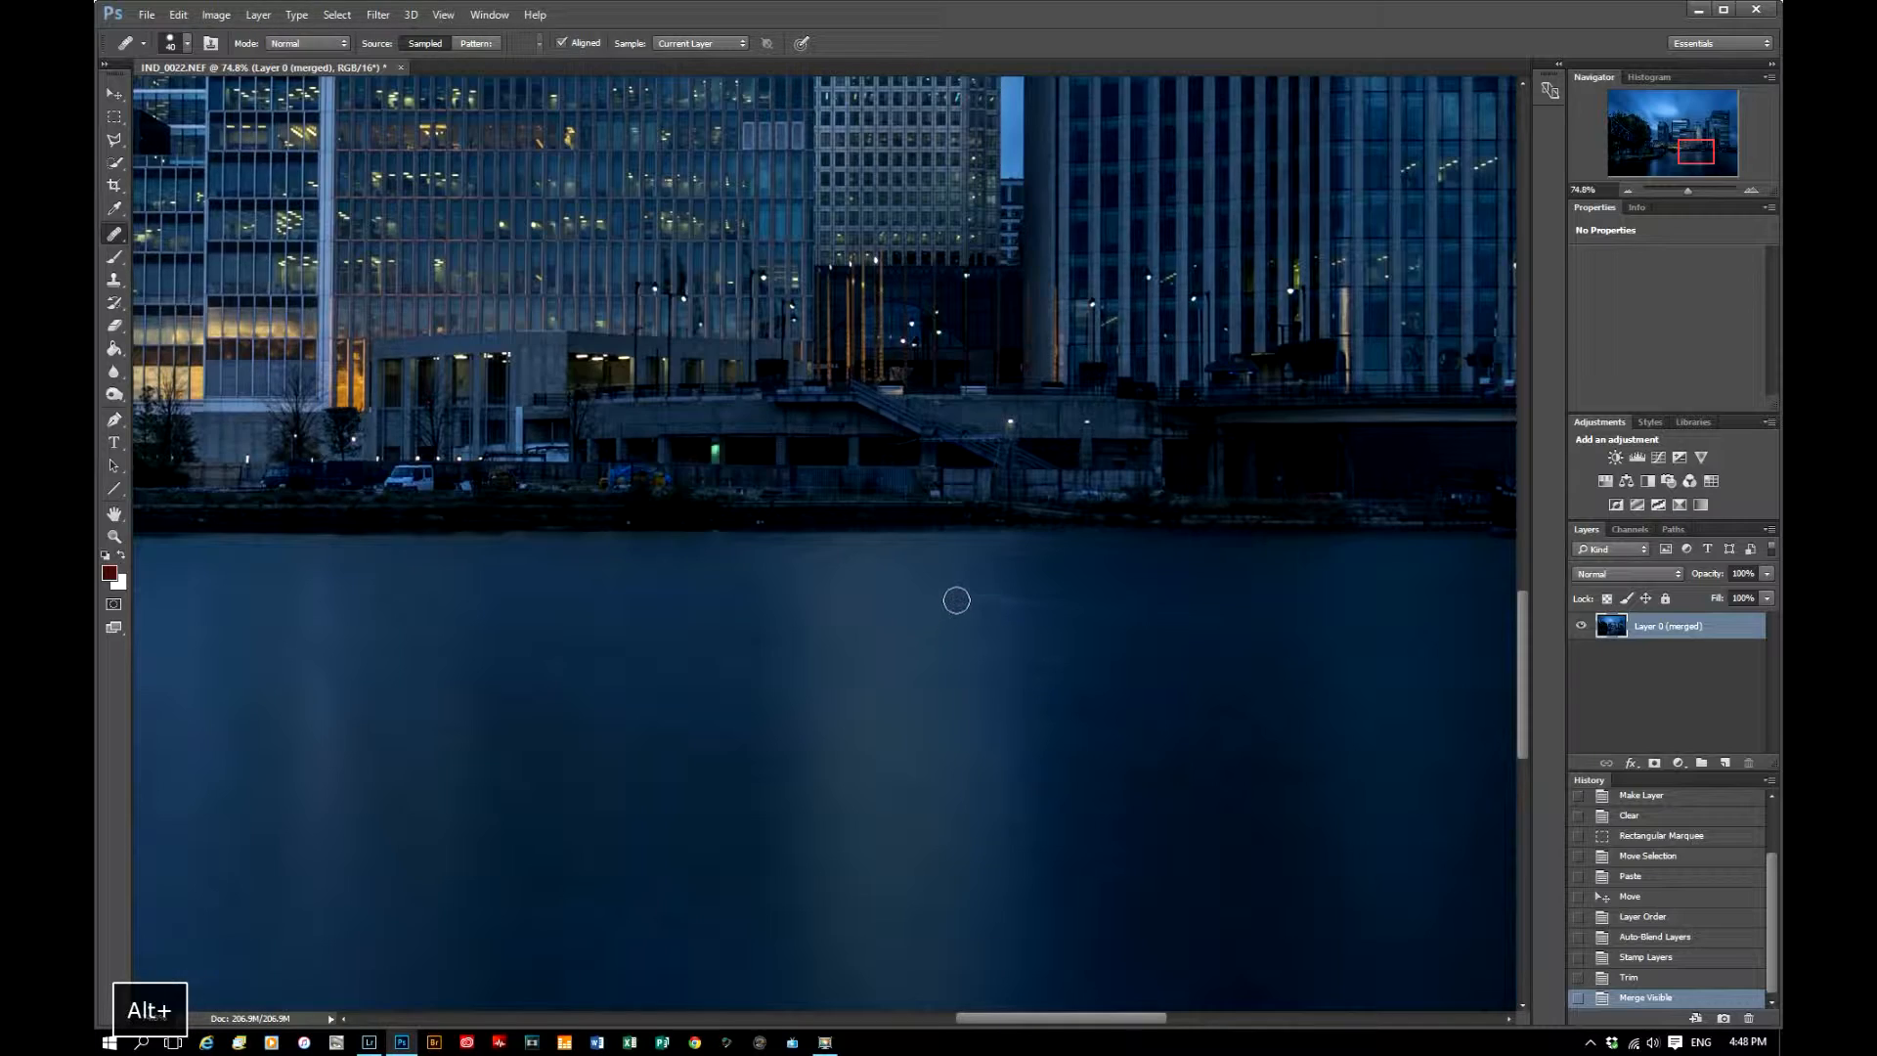
pyautogui.moveTo(957, 599)
pyautogui.mouseDown()
pyautogui.moveTo(1023, 604)
pyautogui.moveTo(1031, 582)
pyautogui.mouseUp()
pyautogui.scroll(-5, 925, 690)
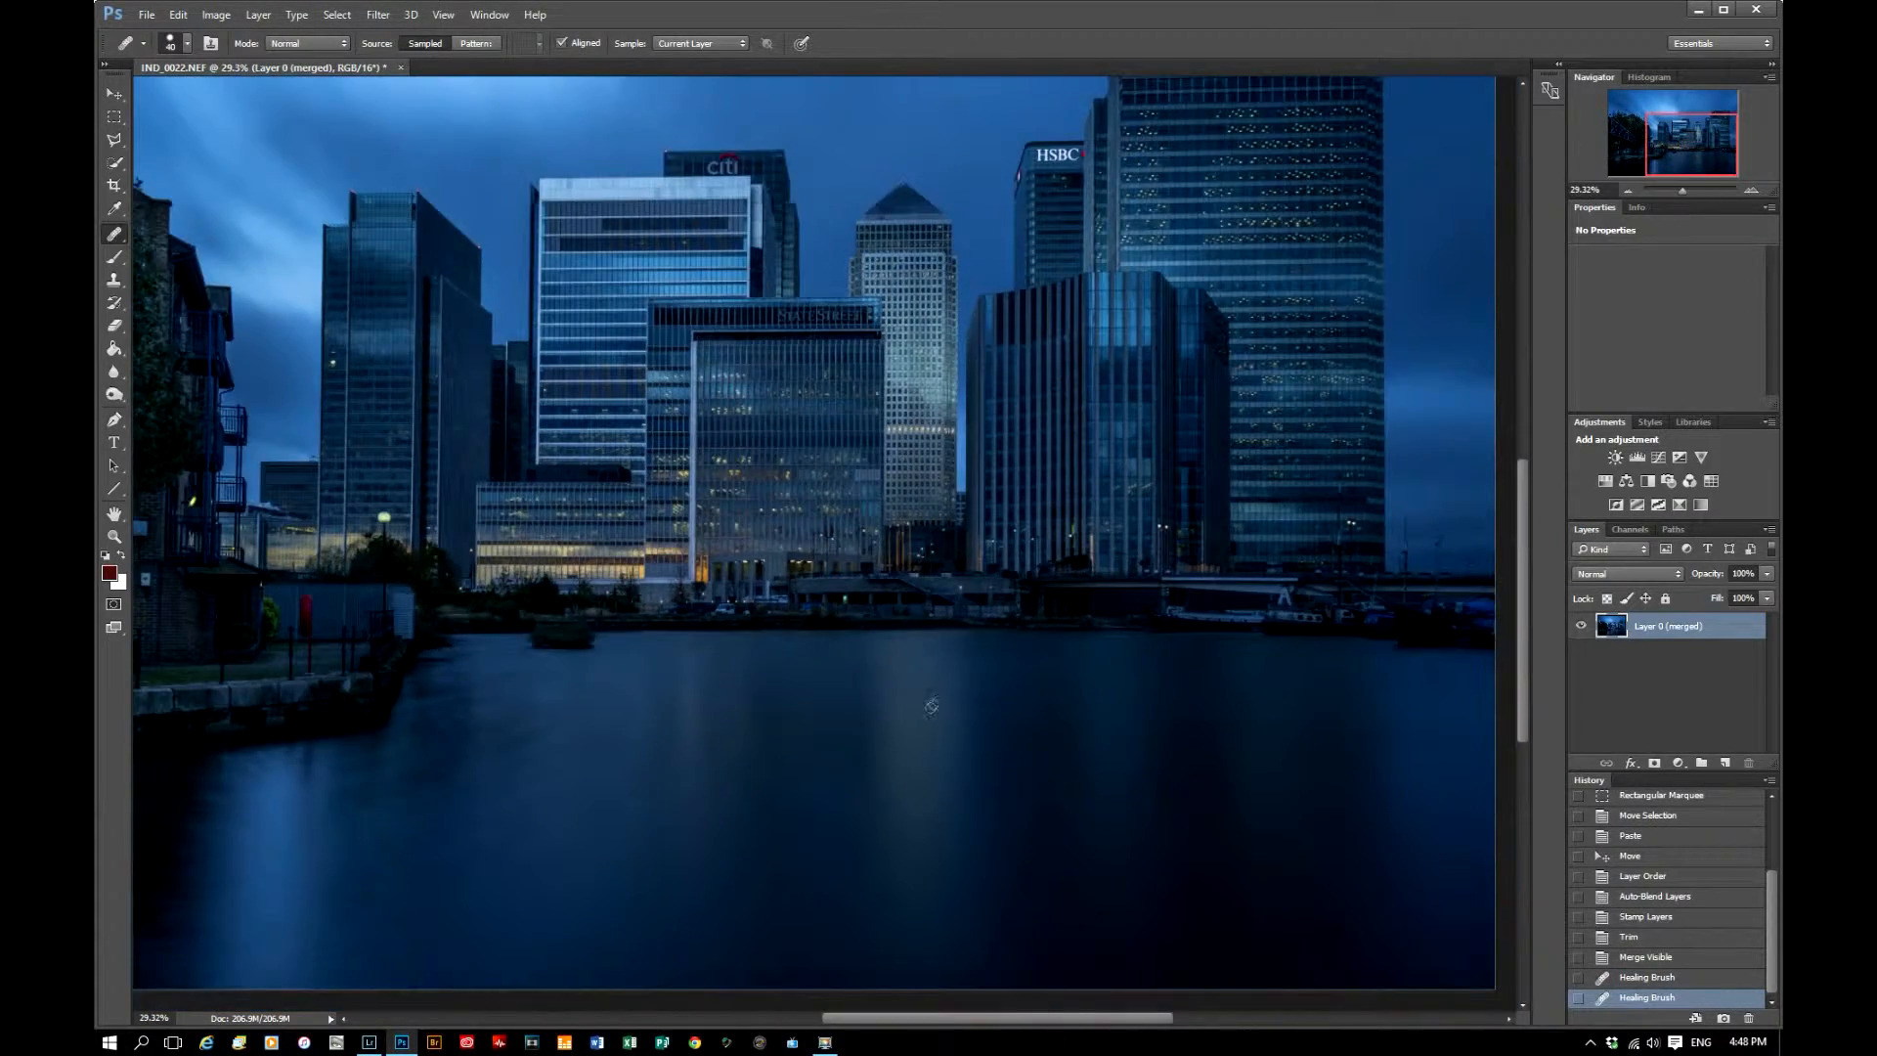
pyautogui.scroll(4, 929, 701)
pyautogui.click(847, 658)
pyautogui.scroll(-4, 839, 679)
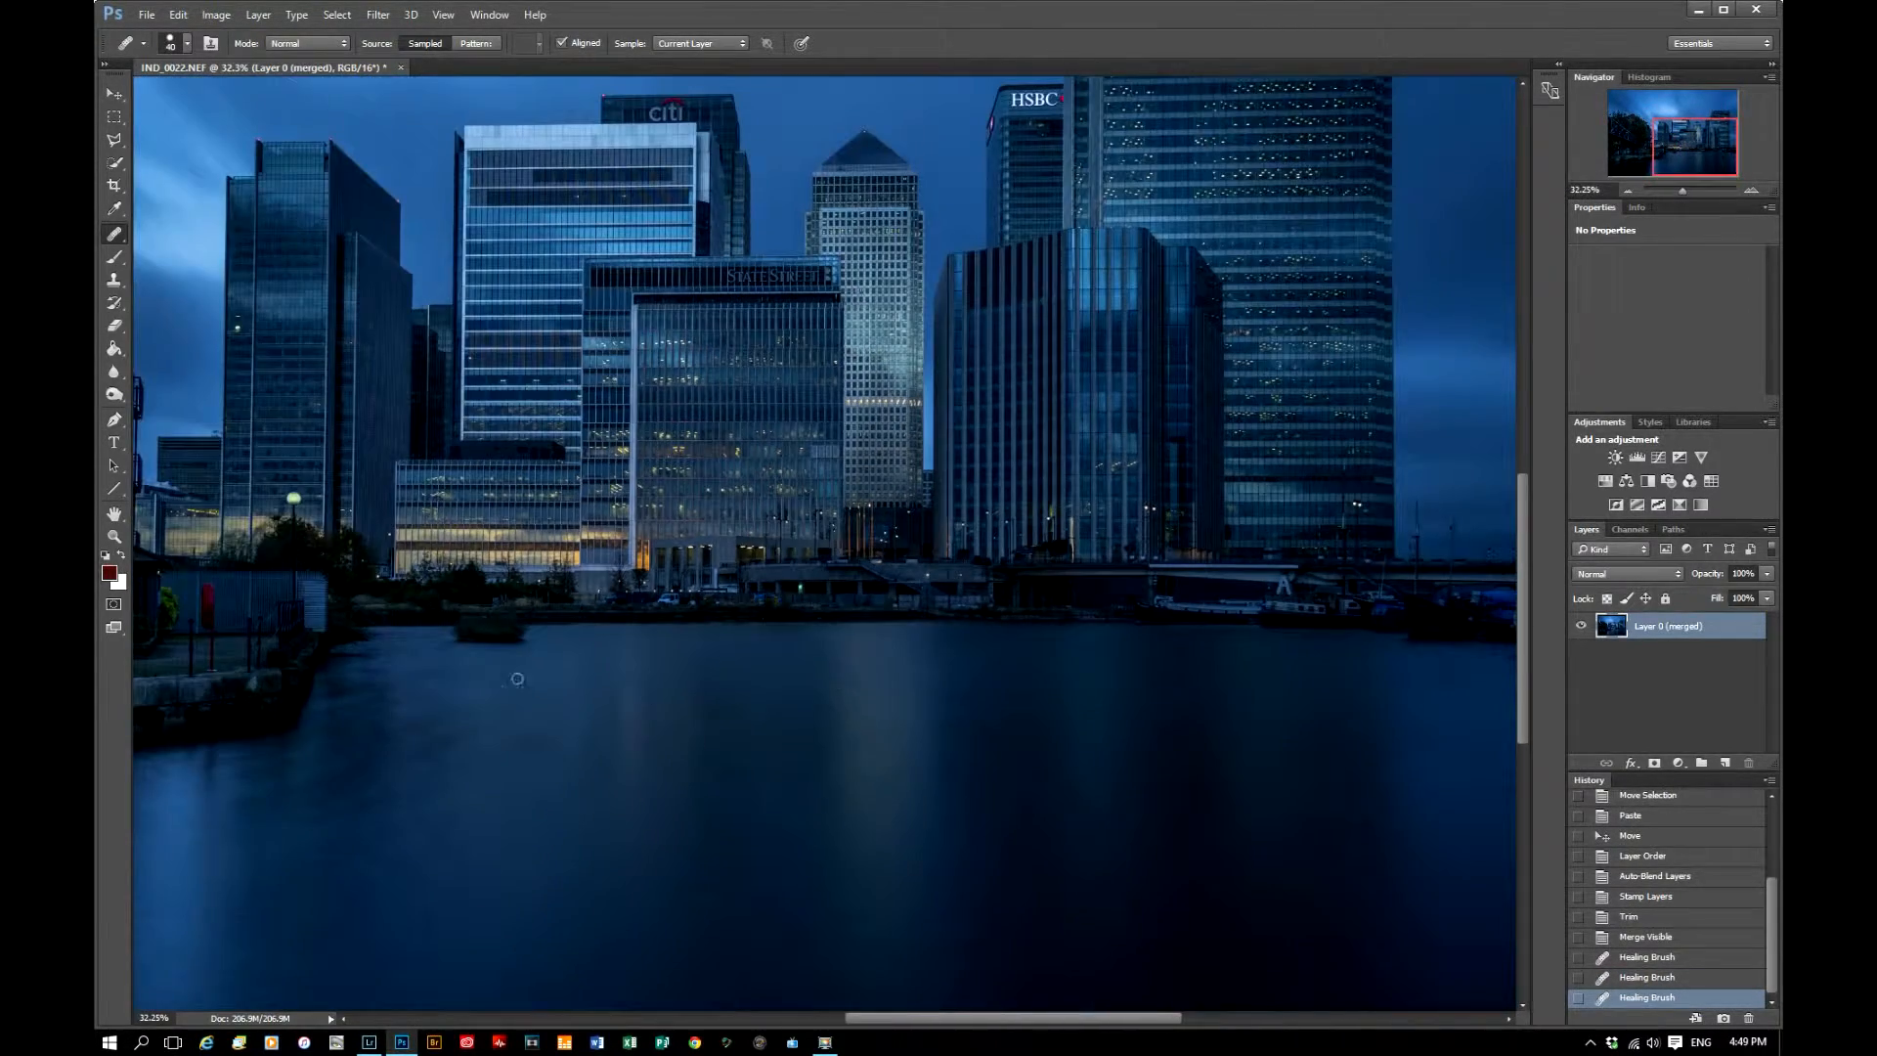
# Marquee-select the dark bush in the water by the bank, flatten the image, unlock the background layer and delete the selected area.
pyautogui.scroll(5, 691, 713)
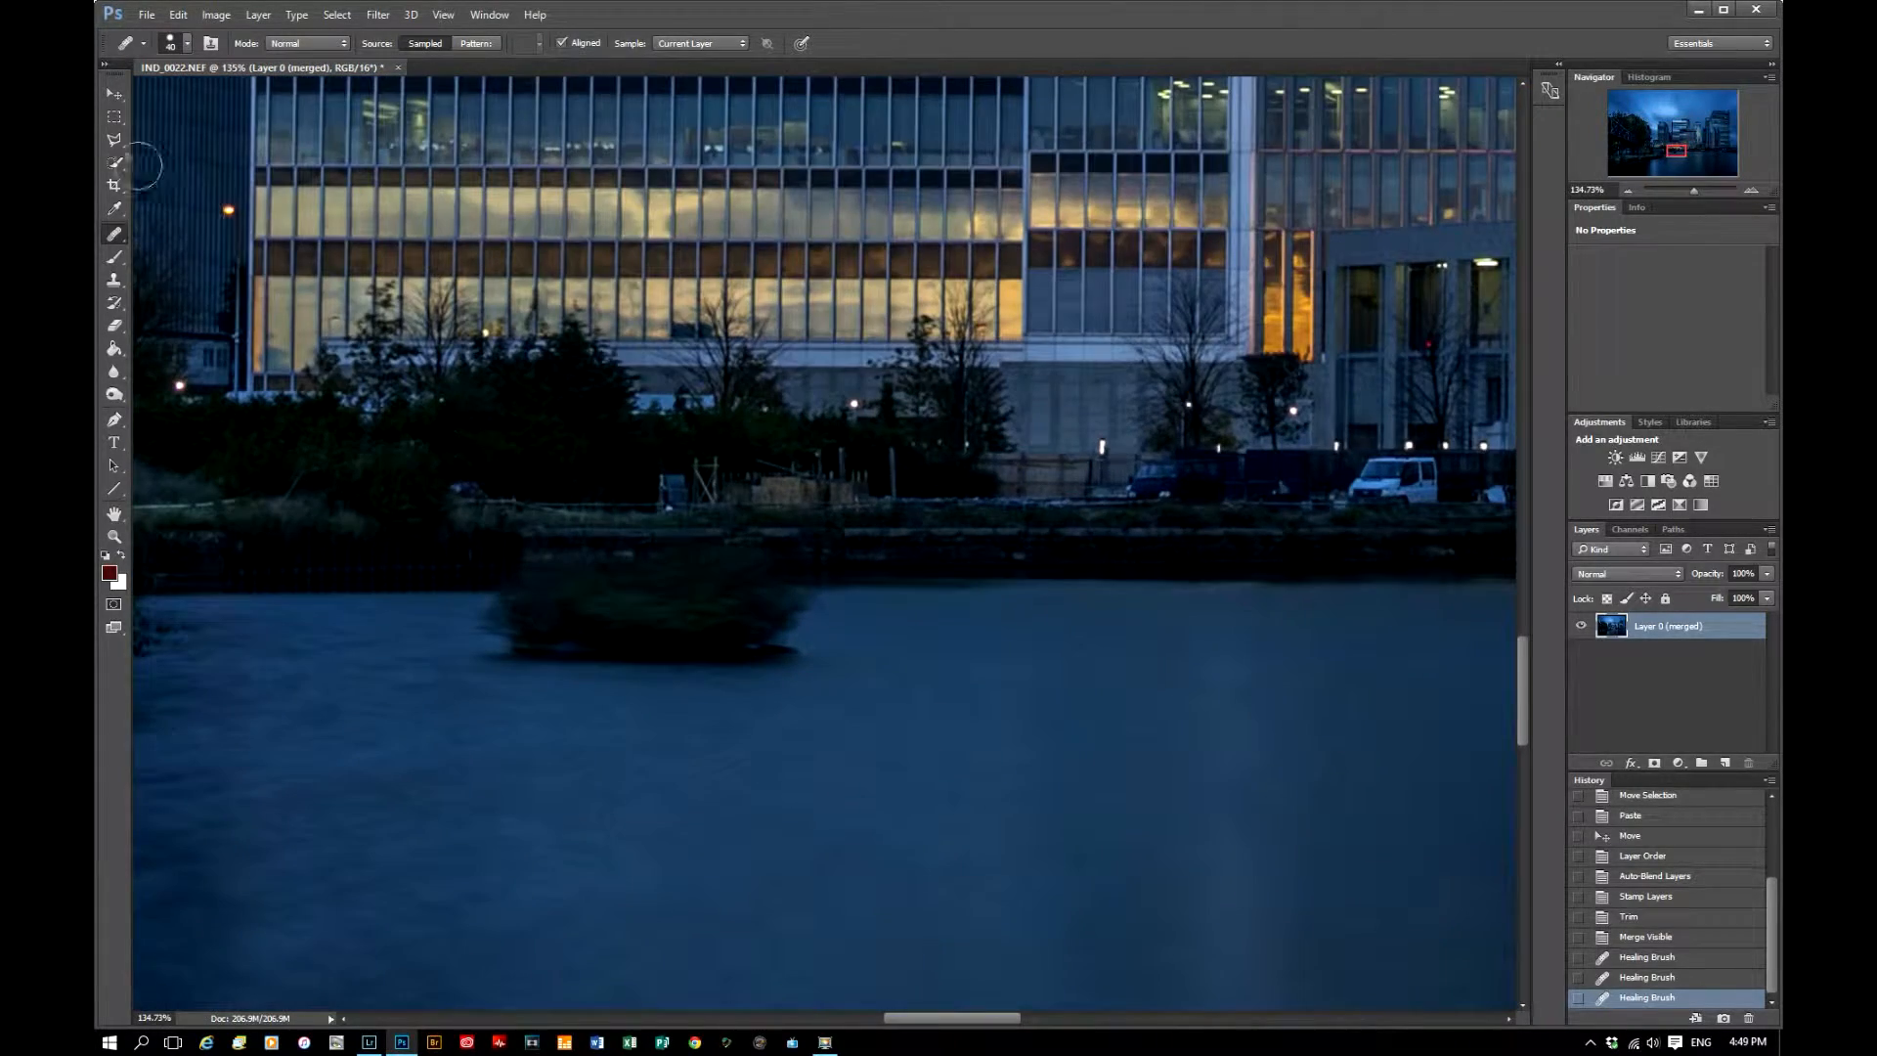
pyautogui.click(114, 116)
pyautogui.moveTo(500, 531); pyautogui.dragTo(867, 712)
pyautogui.moveTo(746, 651); pyautogui.dragTo(701, 636)
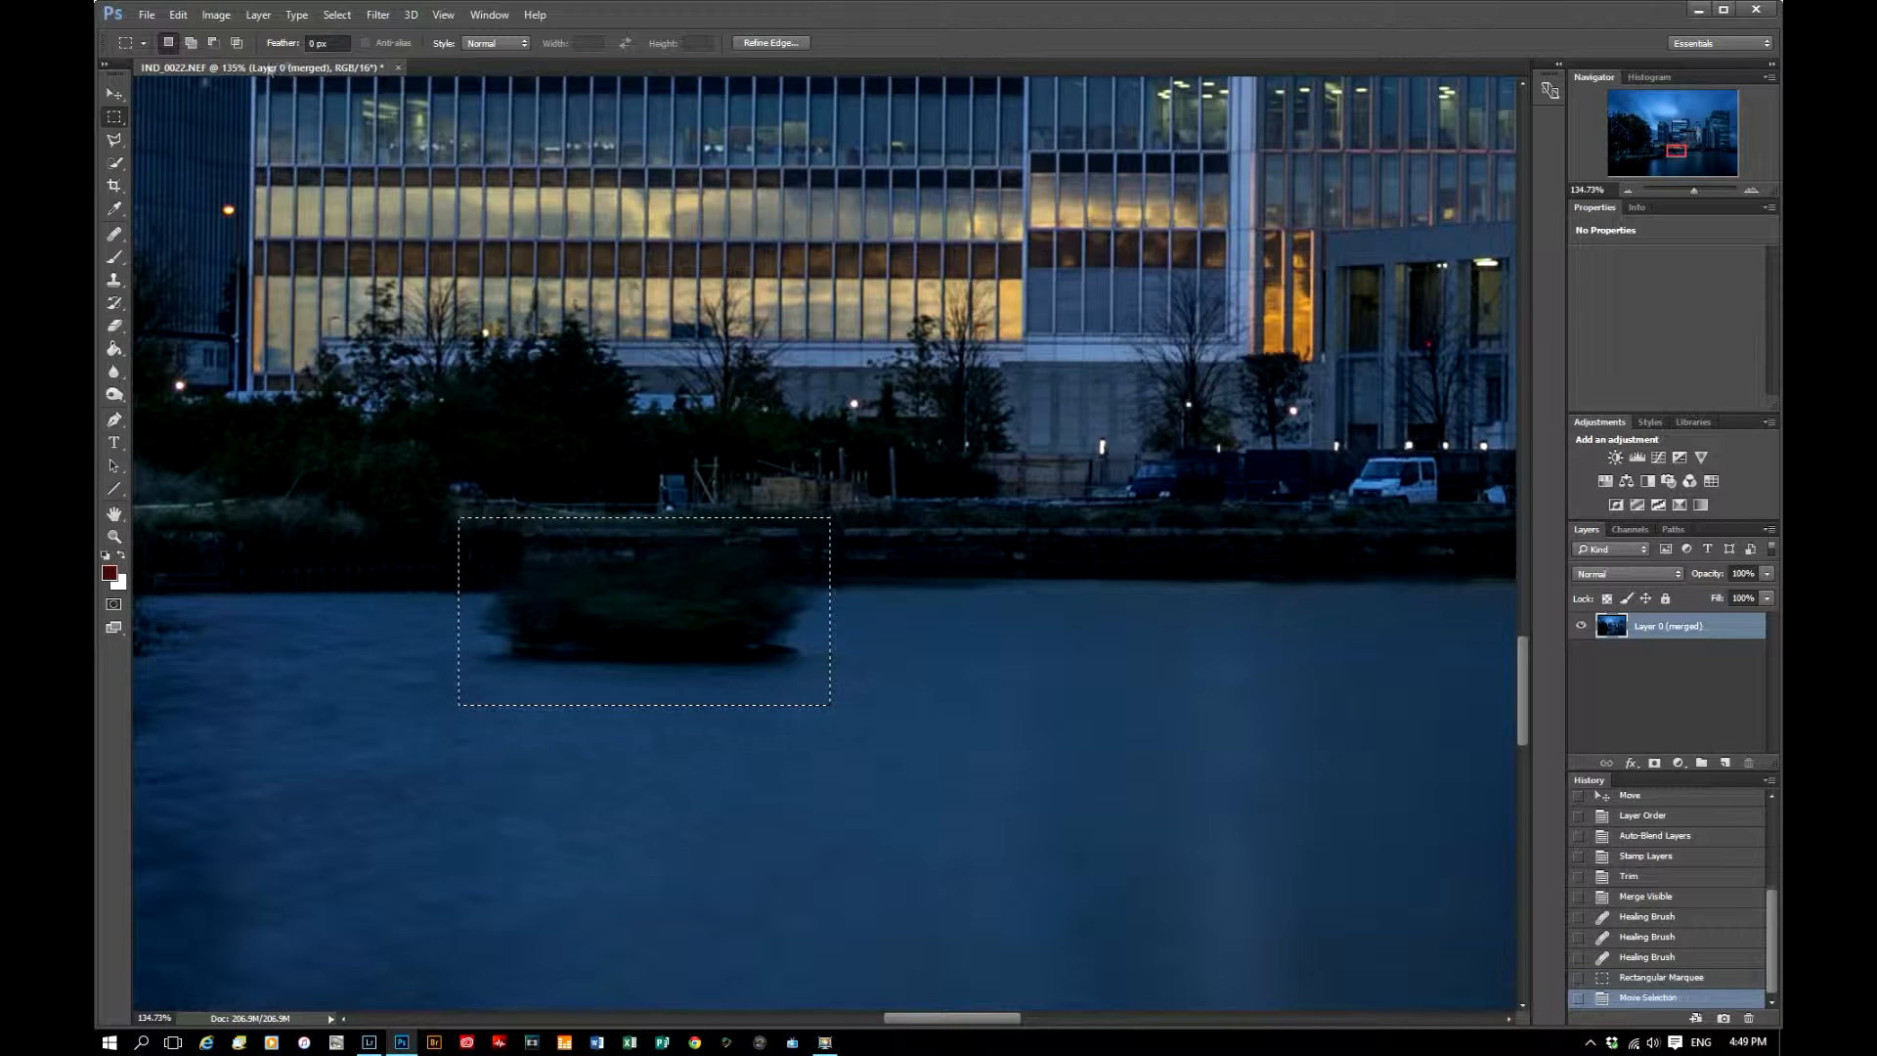
pyautogui.click(258, 15)
pyautogui.click(363, 648)
pyautogui.click(1748, 627)
pyautogui.press('Delete')
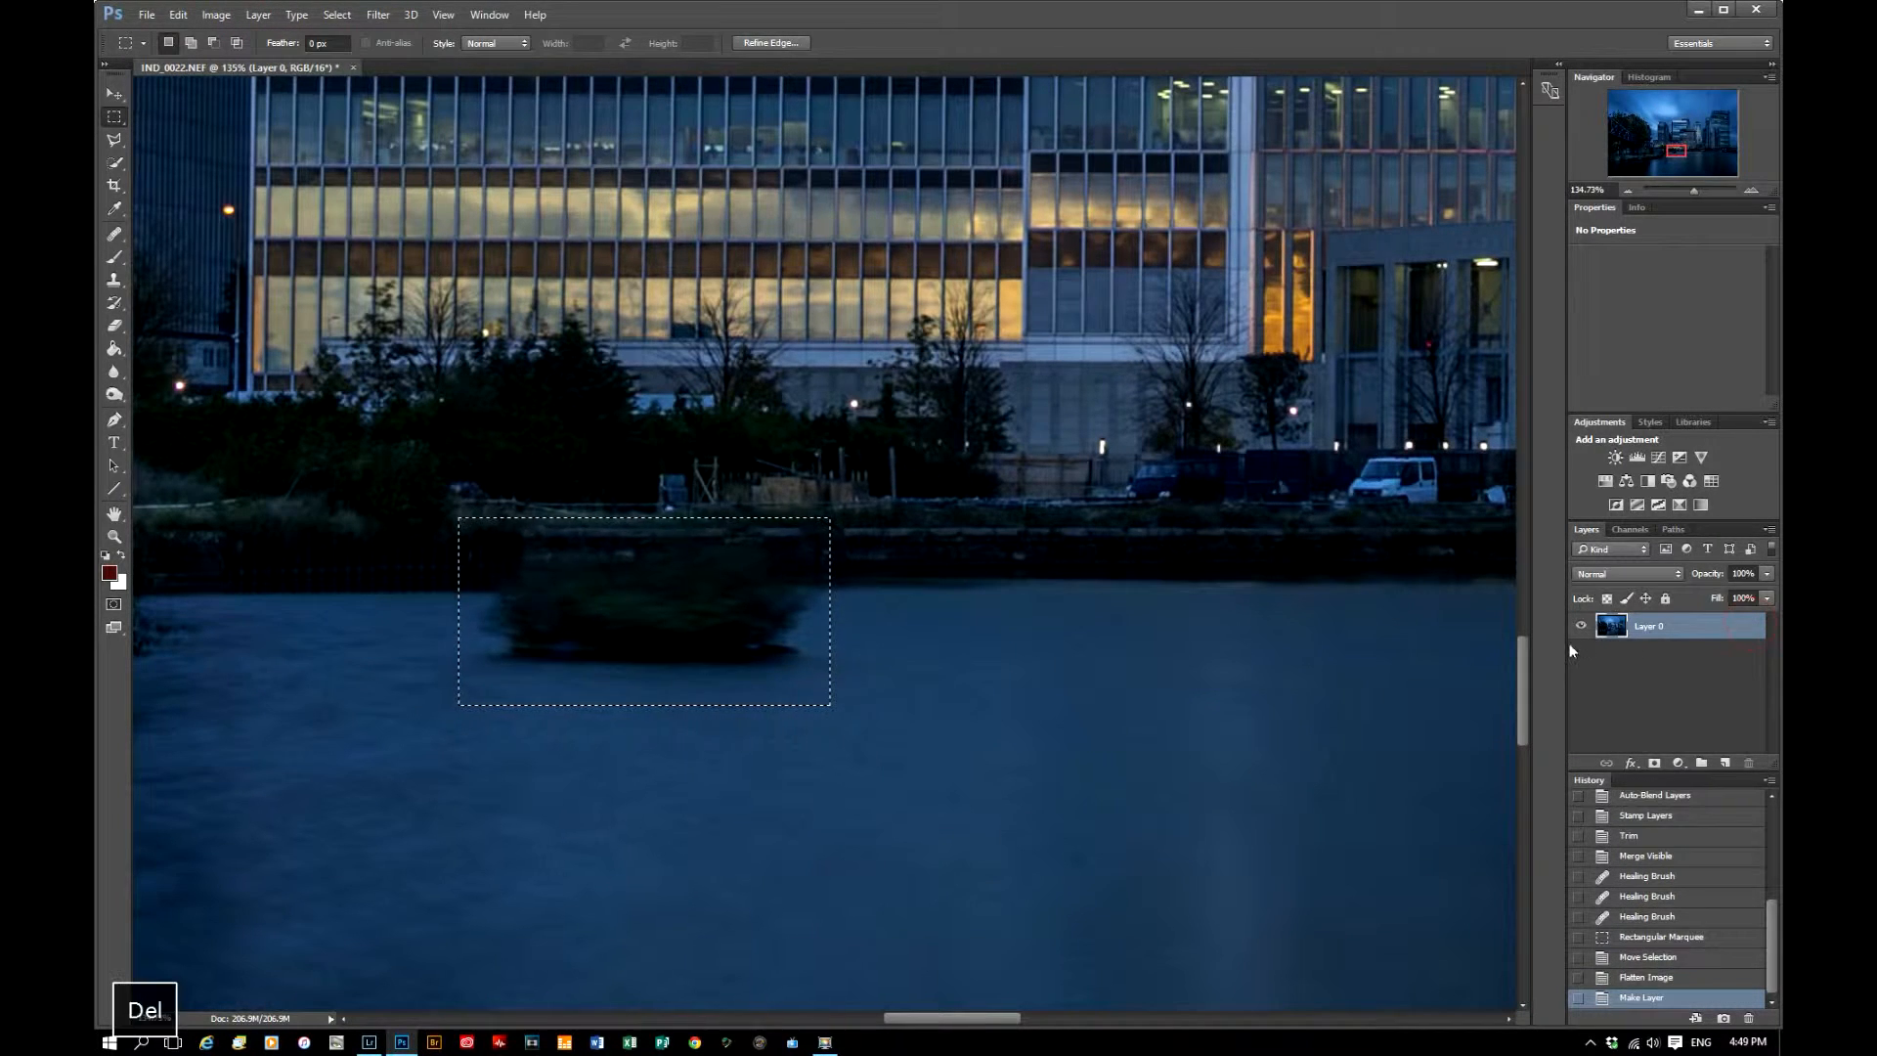
pyautogui.click(846, 569)
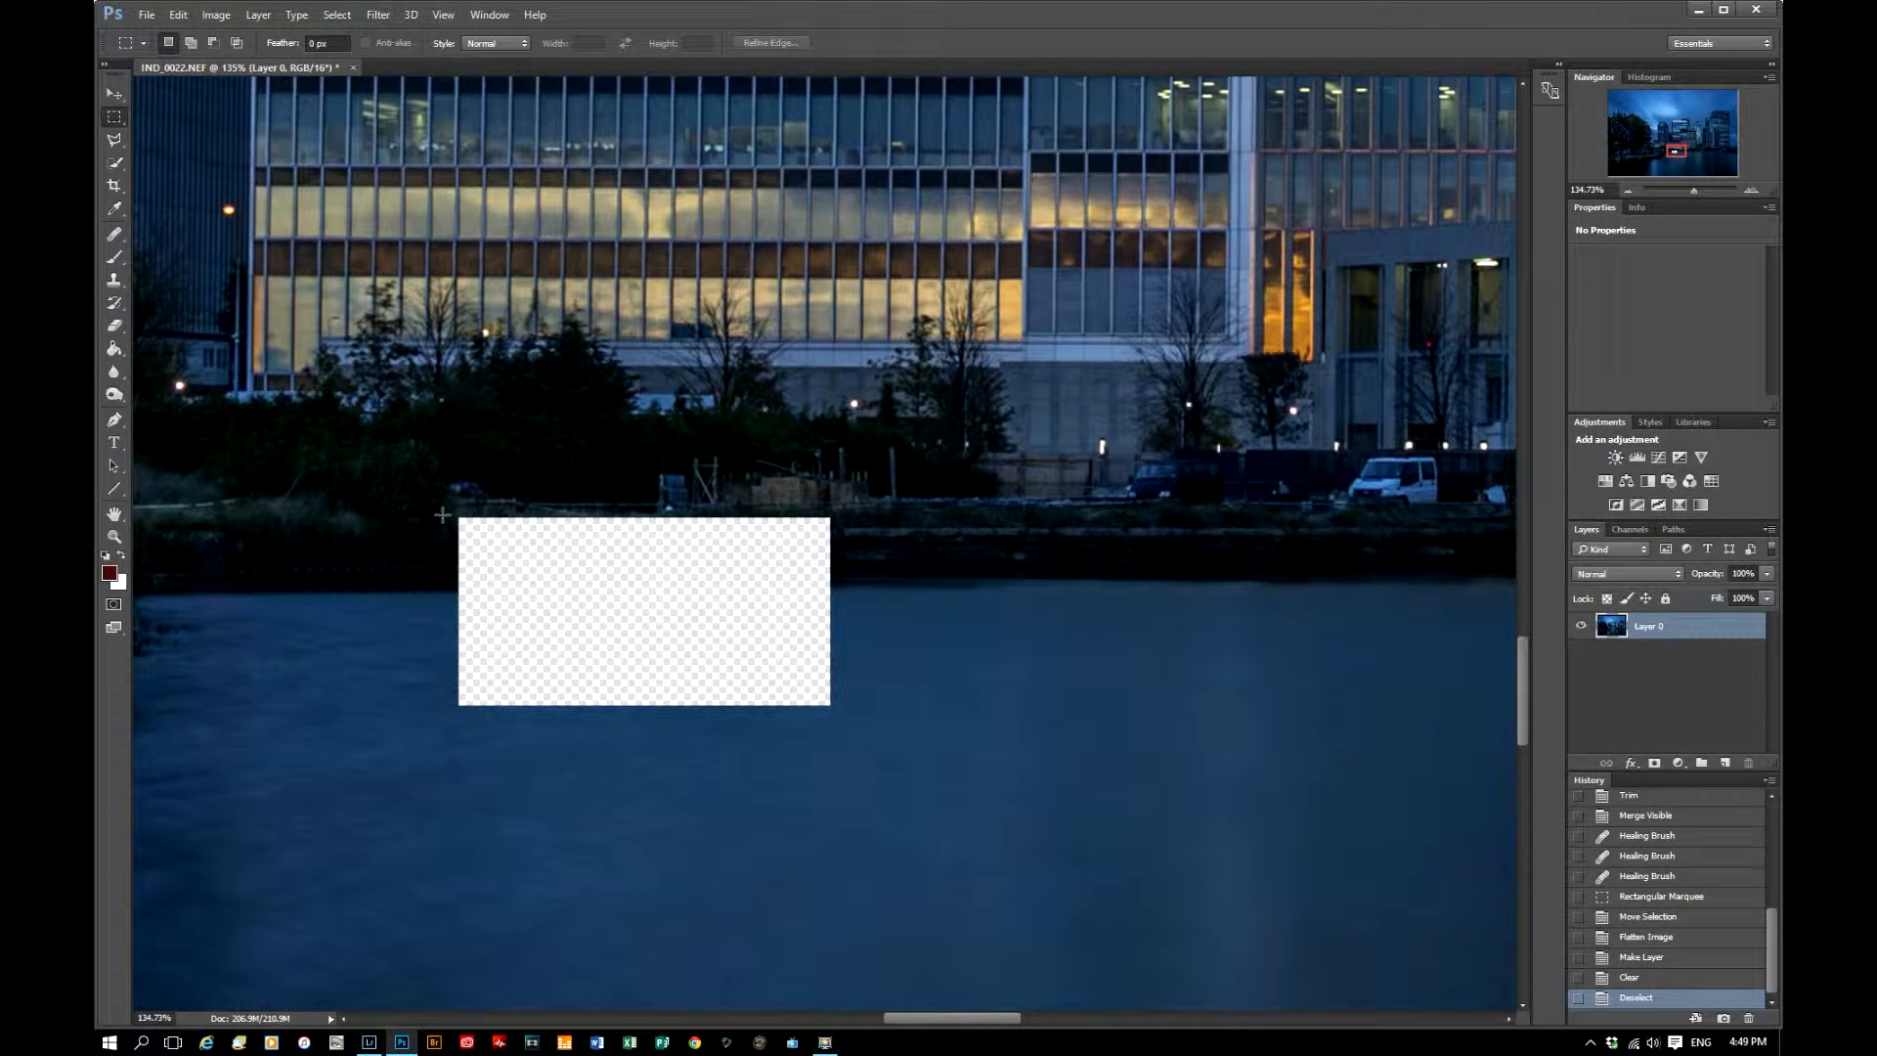
# Copy a slightly larger rectangle of clean shoreline and water, paste it as a new layer and align it over the hole.
pyautogui.moveTo(443, 514)
pyautogui.mouseDown()
pyautogui.moveTo(754, 610)
pyautogui.moveTo(855, 721)
pyautogui.mouseUp()
pyautogui.moveTo(724, 658)
pyautogui.mouseDown()
pyautogui.moveTo(1121, 664)
pyautogui.moveTo(1119, 647)
pyautogui.moveTo(726, 655)
pyautogui.mouseUp()
pyautogui.hotkey('ctrl', 'c')
pyautogui.hotkey('ctrl', 'v')
pyautogui.press('v')
pyautogui.press('Up')
pyautogui.press('Up')
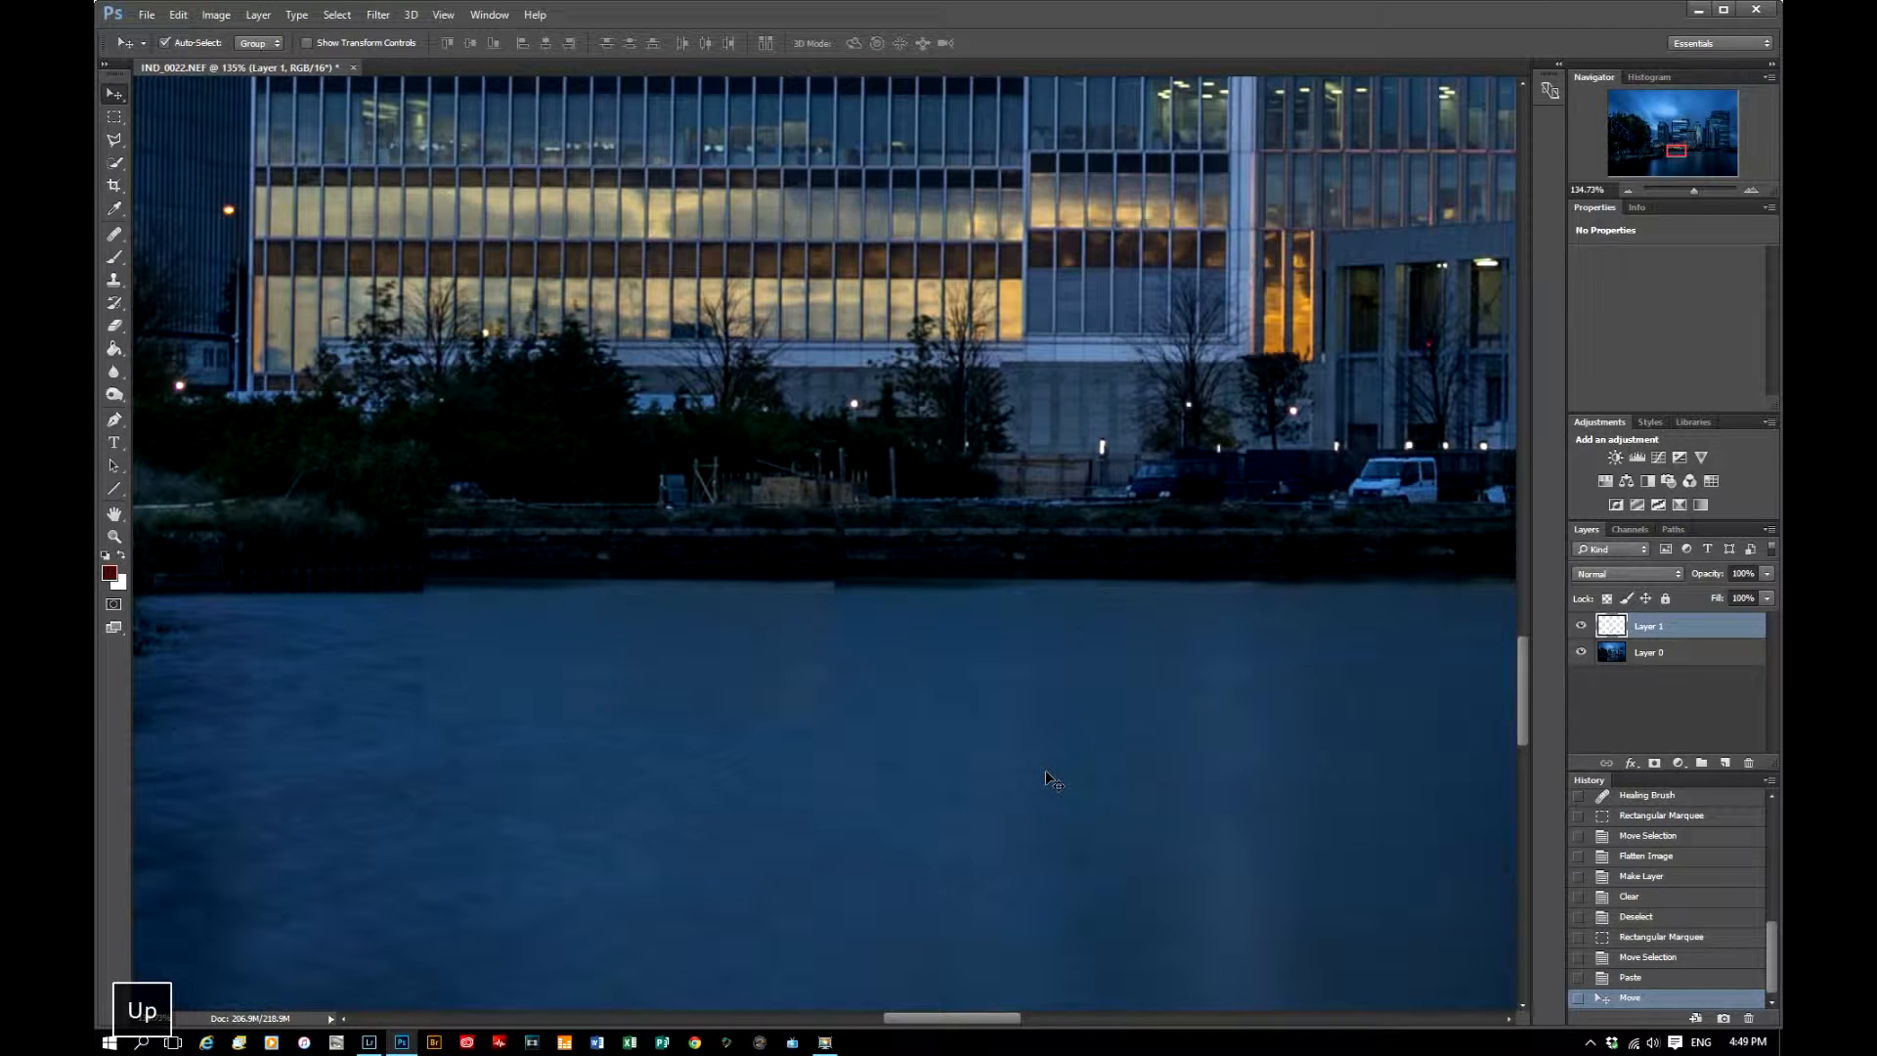
pyautogui.press('Down')
# Free-transform the pasted shoreline patch to 106.29% height and nudge it up until it lines up with the shore and covers the hole.
pyautogui.hotkey('ctrl', 't')
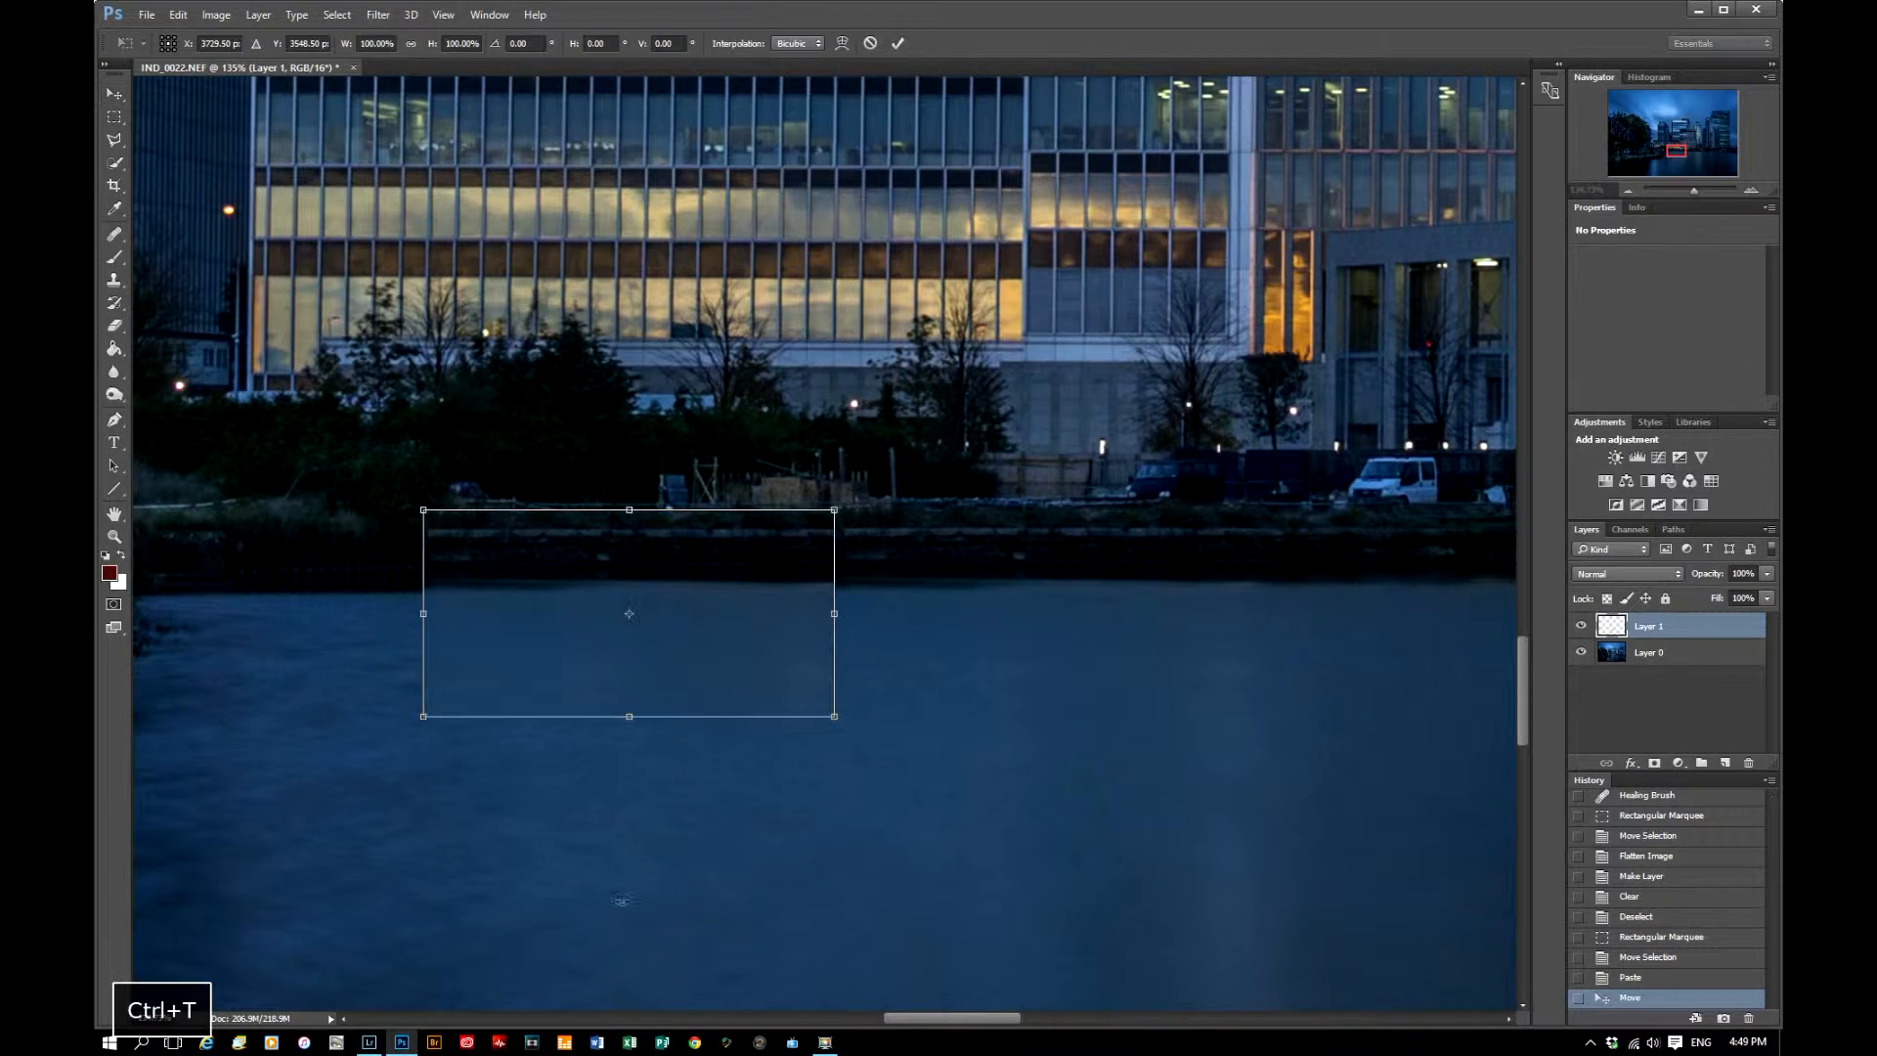
pyautogui.moveTo(629, 721); pyautogui.dragTo(631, 730)
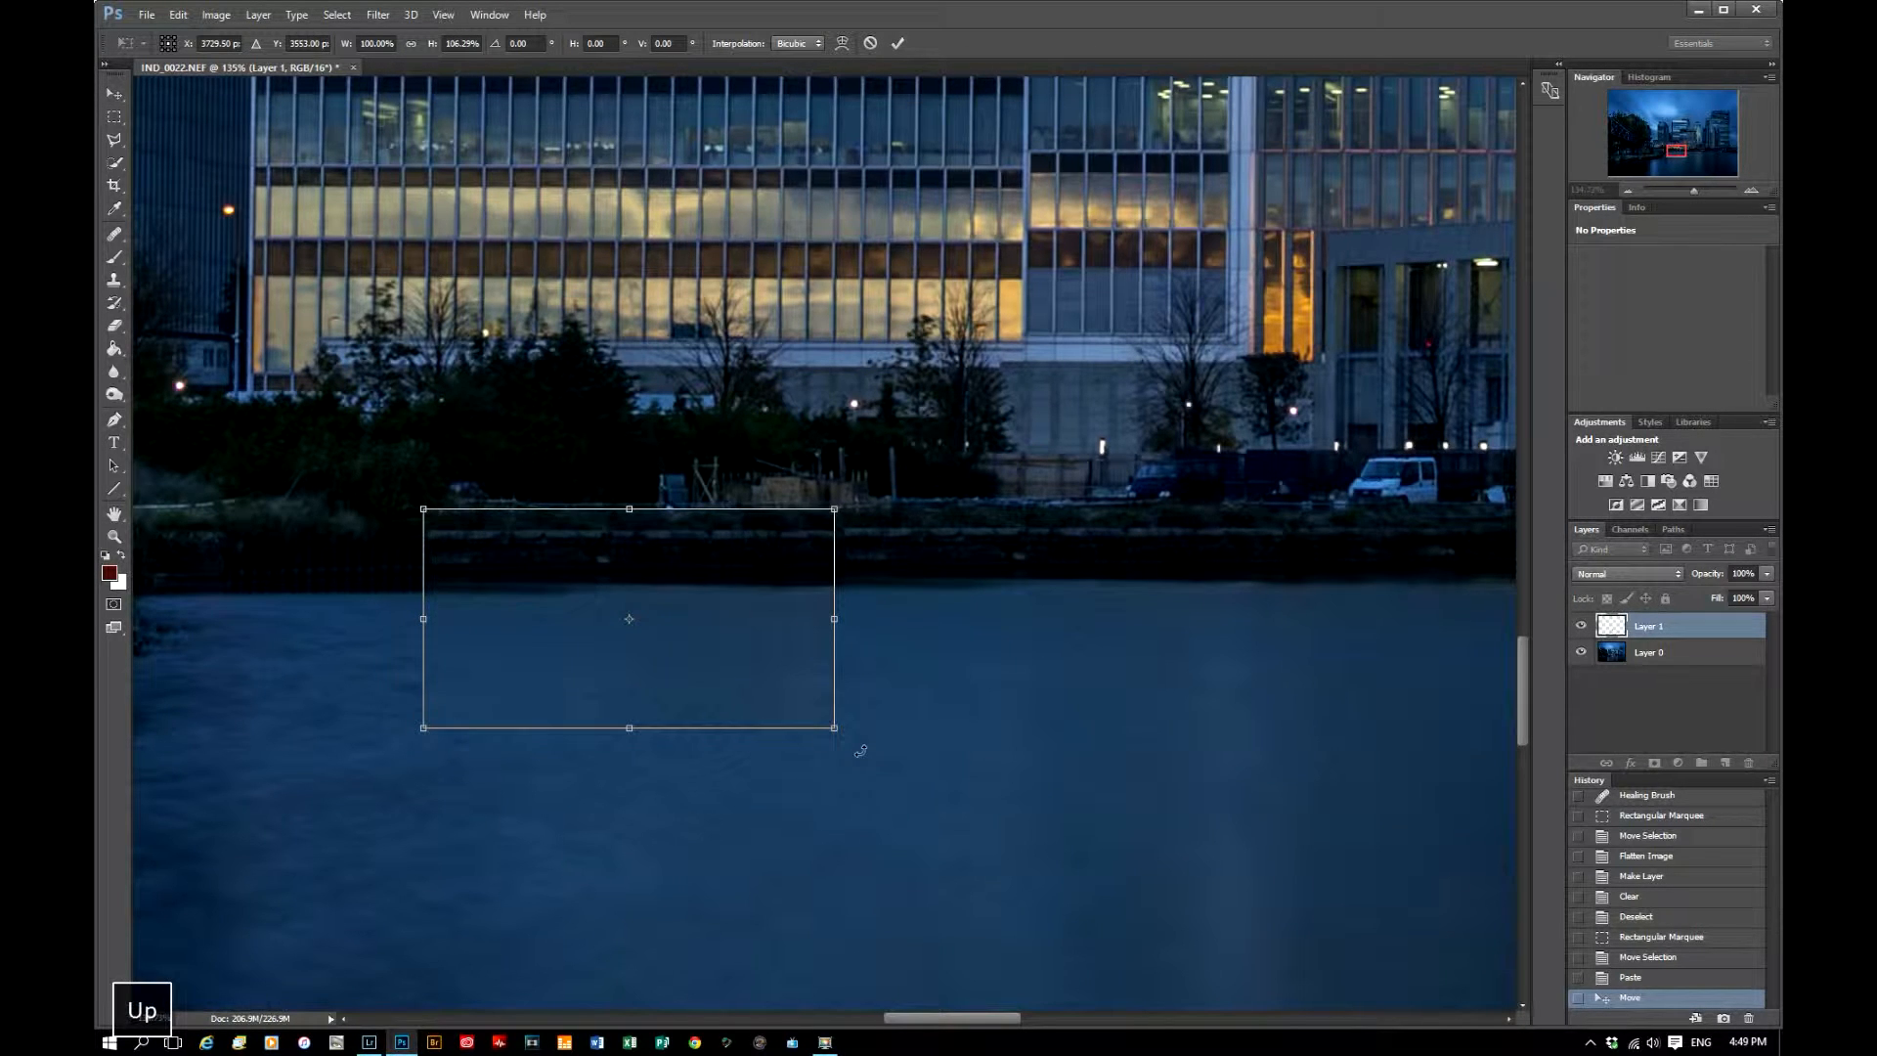
pyautogui.press('Up')
pyautogui.press('Up')
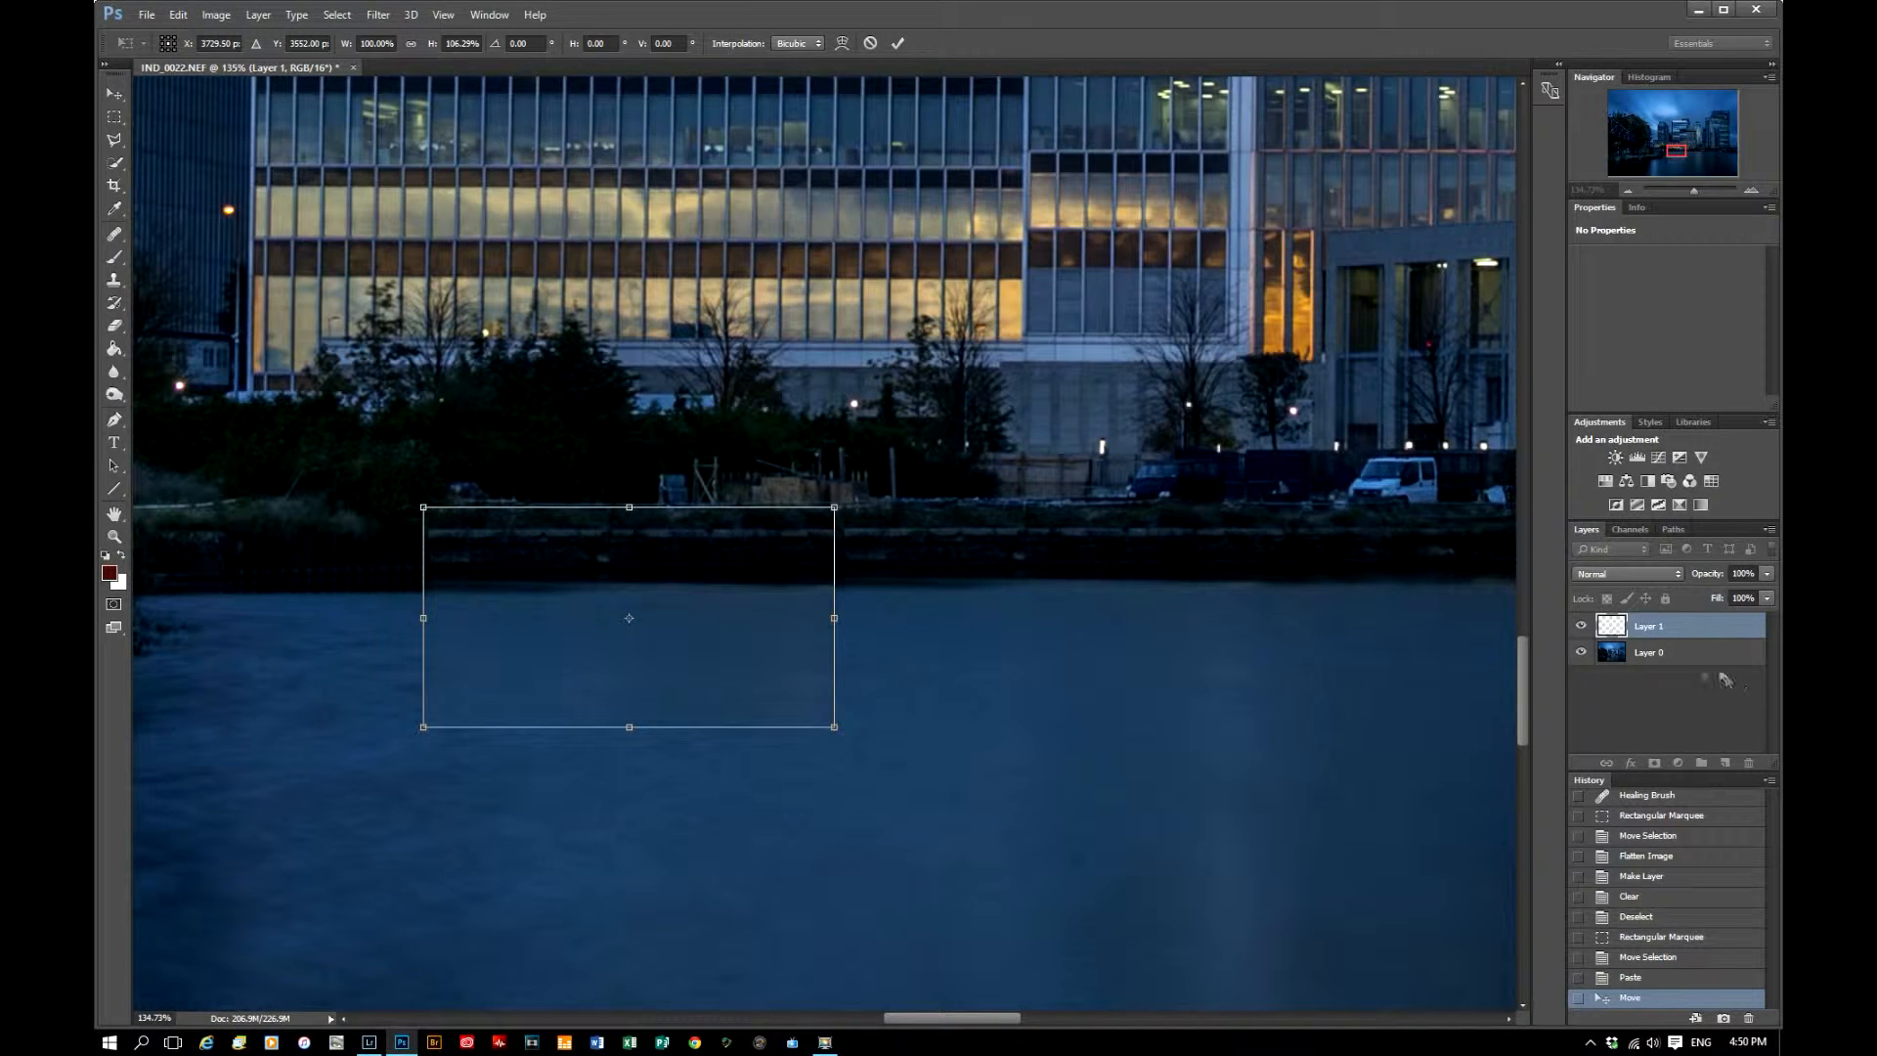
pyautogui.press('Return')
# Select both layers and auto-blend them to hide the patch's edges along the shoreline.
pyautogui.keyDown('ctrl'); pyautogui.click(1725, 653); pyautogui.keyUp('ctrl')
pyautogui.click(178, 14)
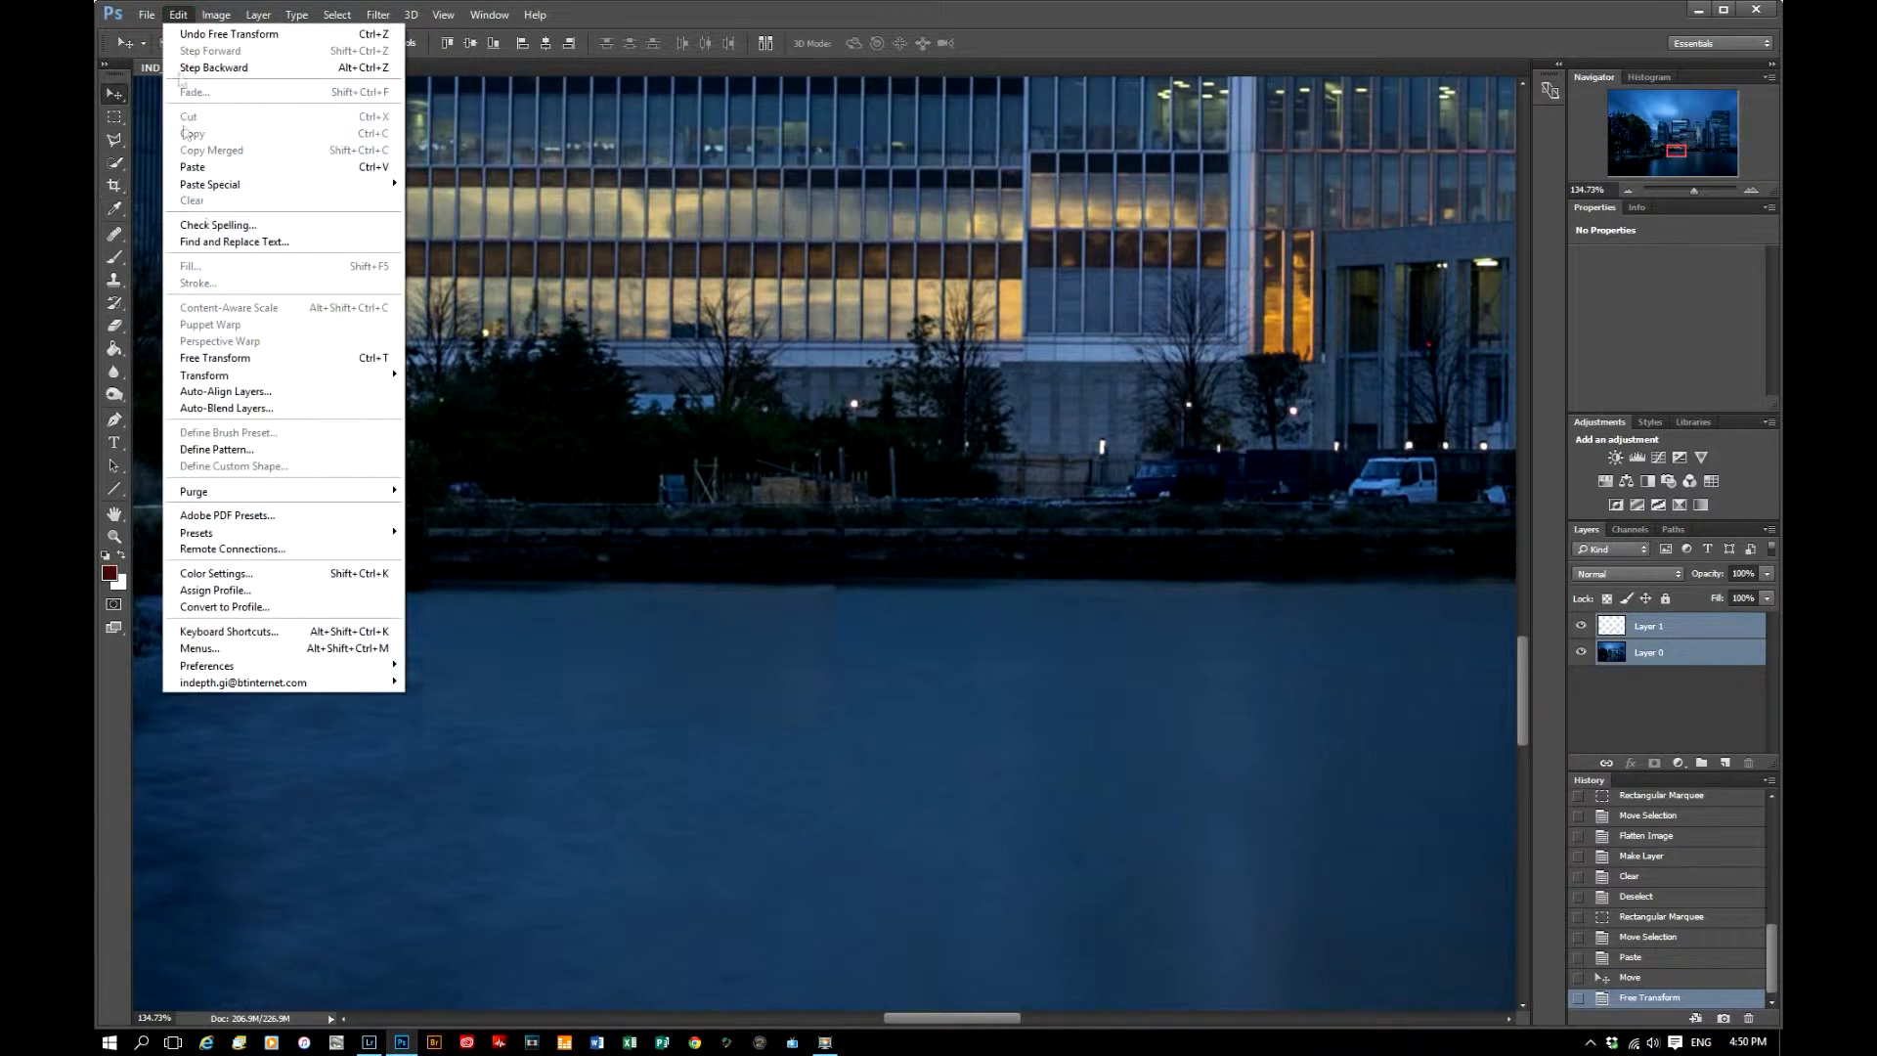
pyautogui.click(225, 391)
pyautogui.click(1040, 292)
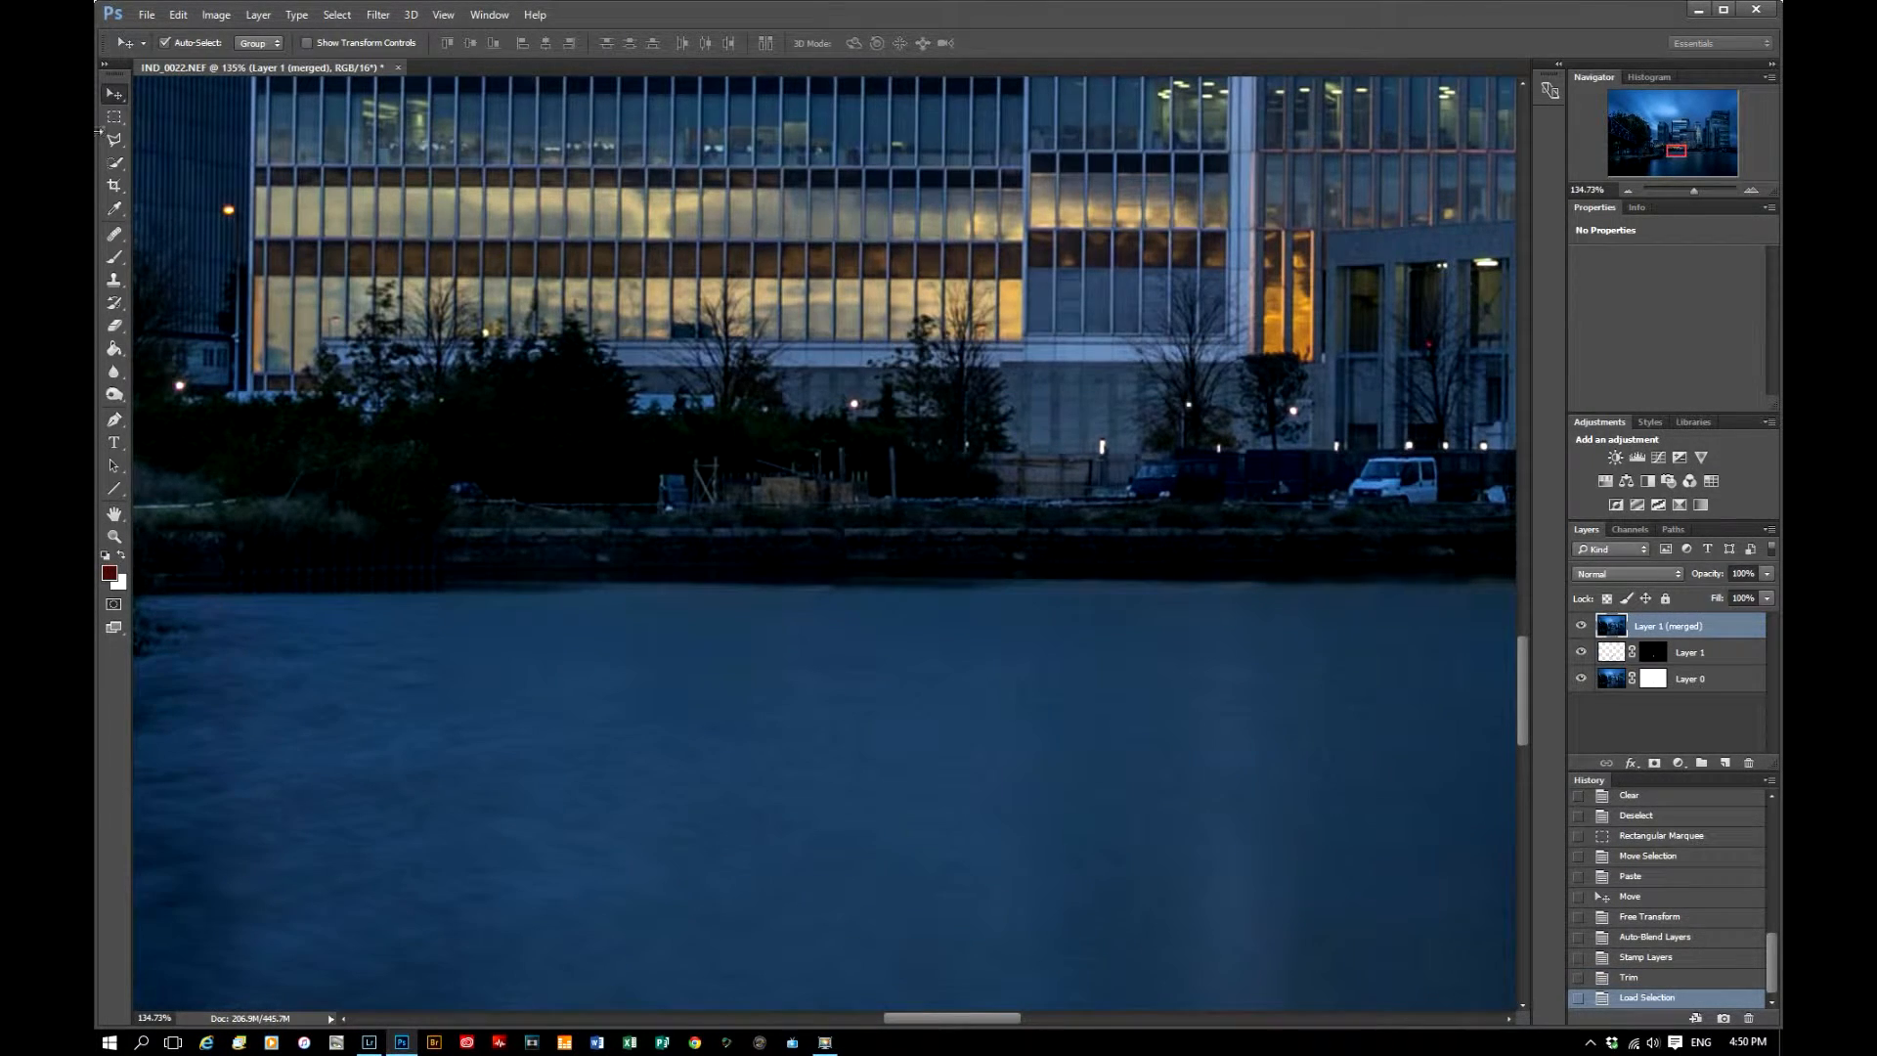
# Check the blended shoreline up close and flatten the image.
pyautogui.click(113, 116)
pyautogui.scroll(-8, 796, 654)
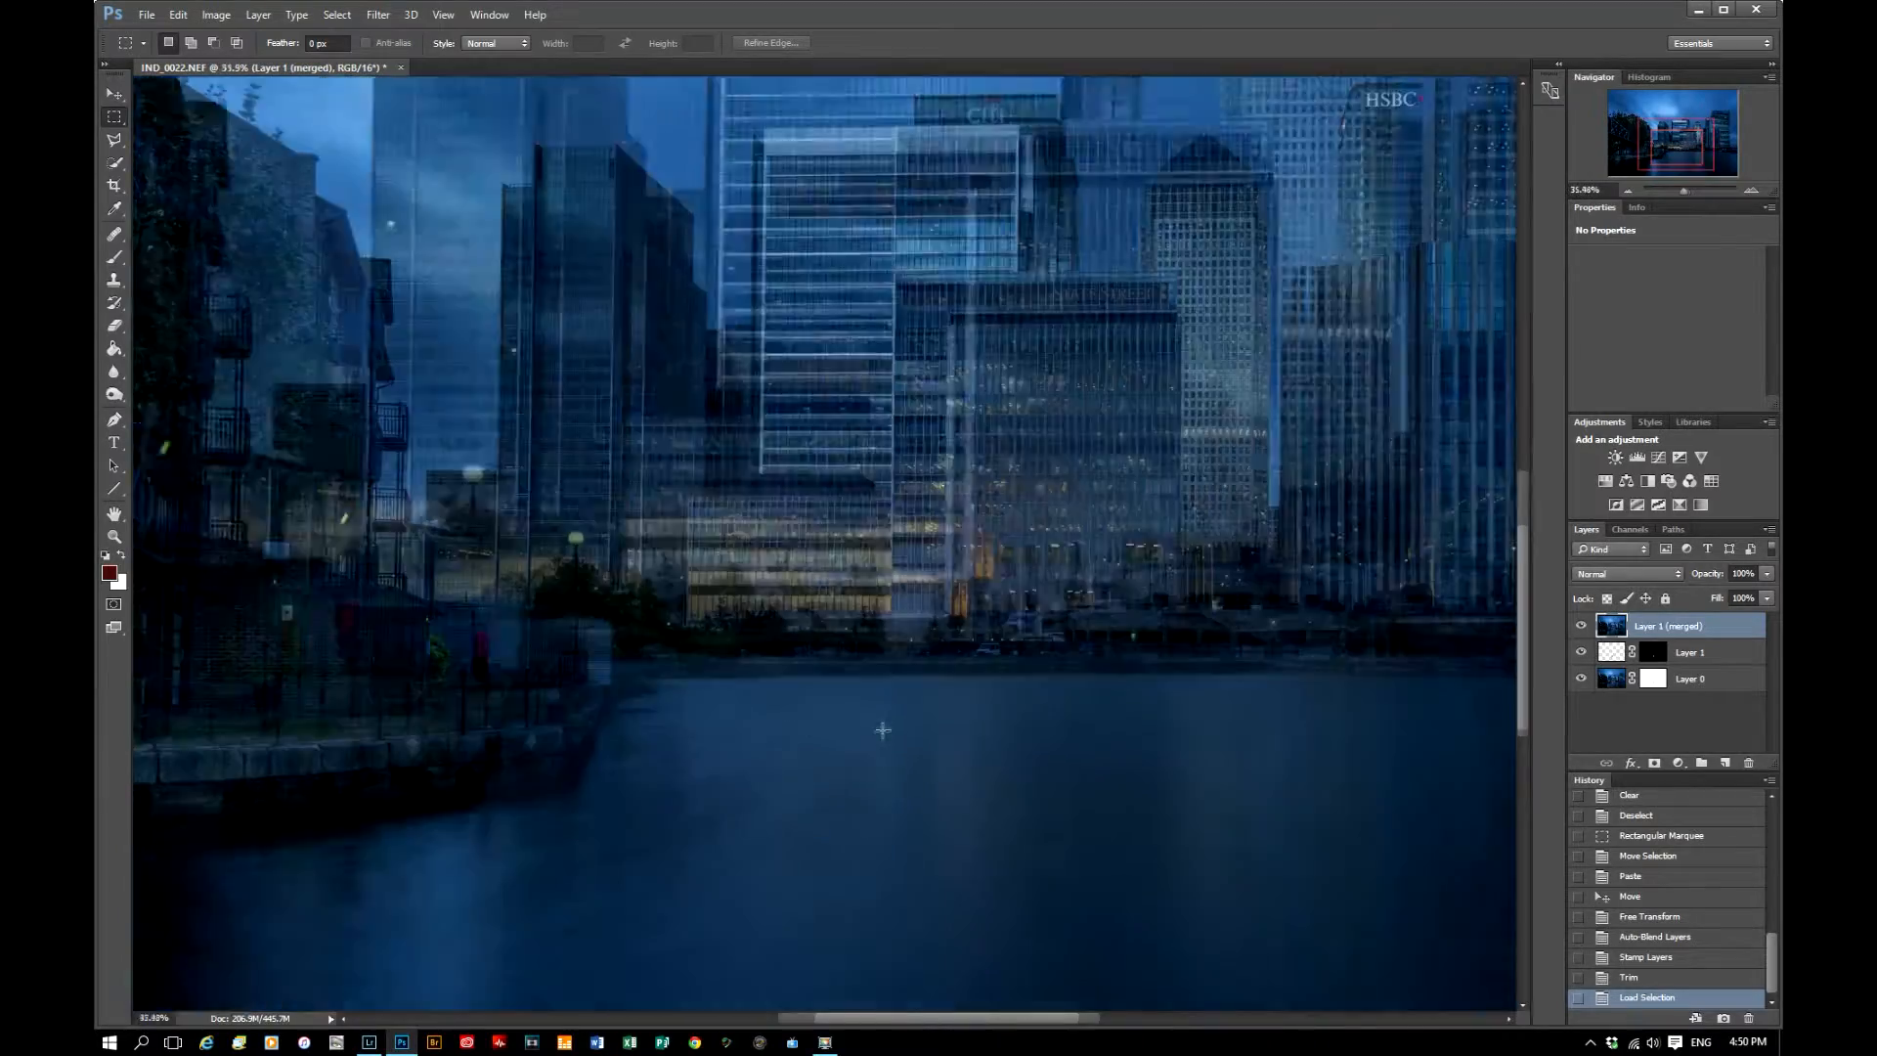
pyautogui.scroll(4, 866, 758)
pyautogui.scroll(5, 689, 696)
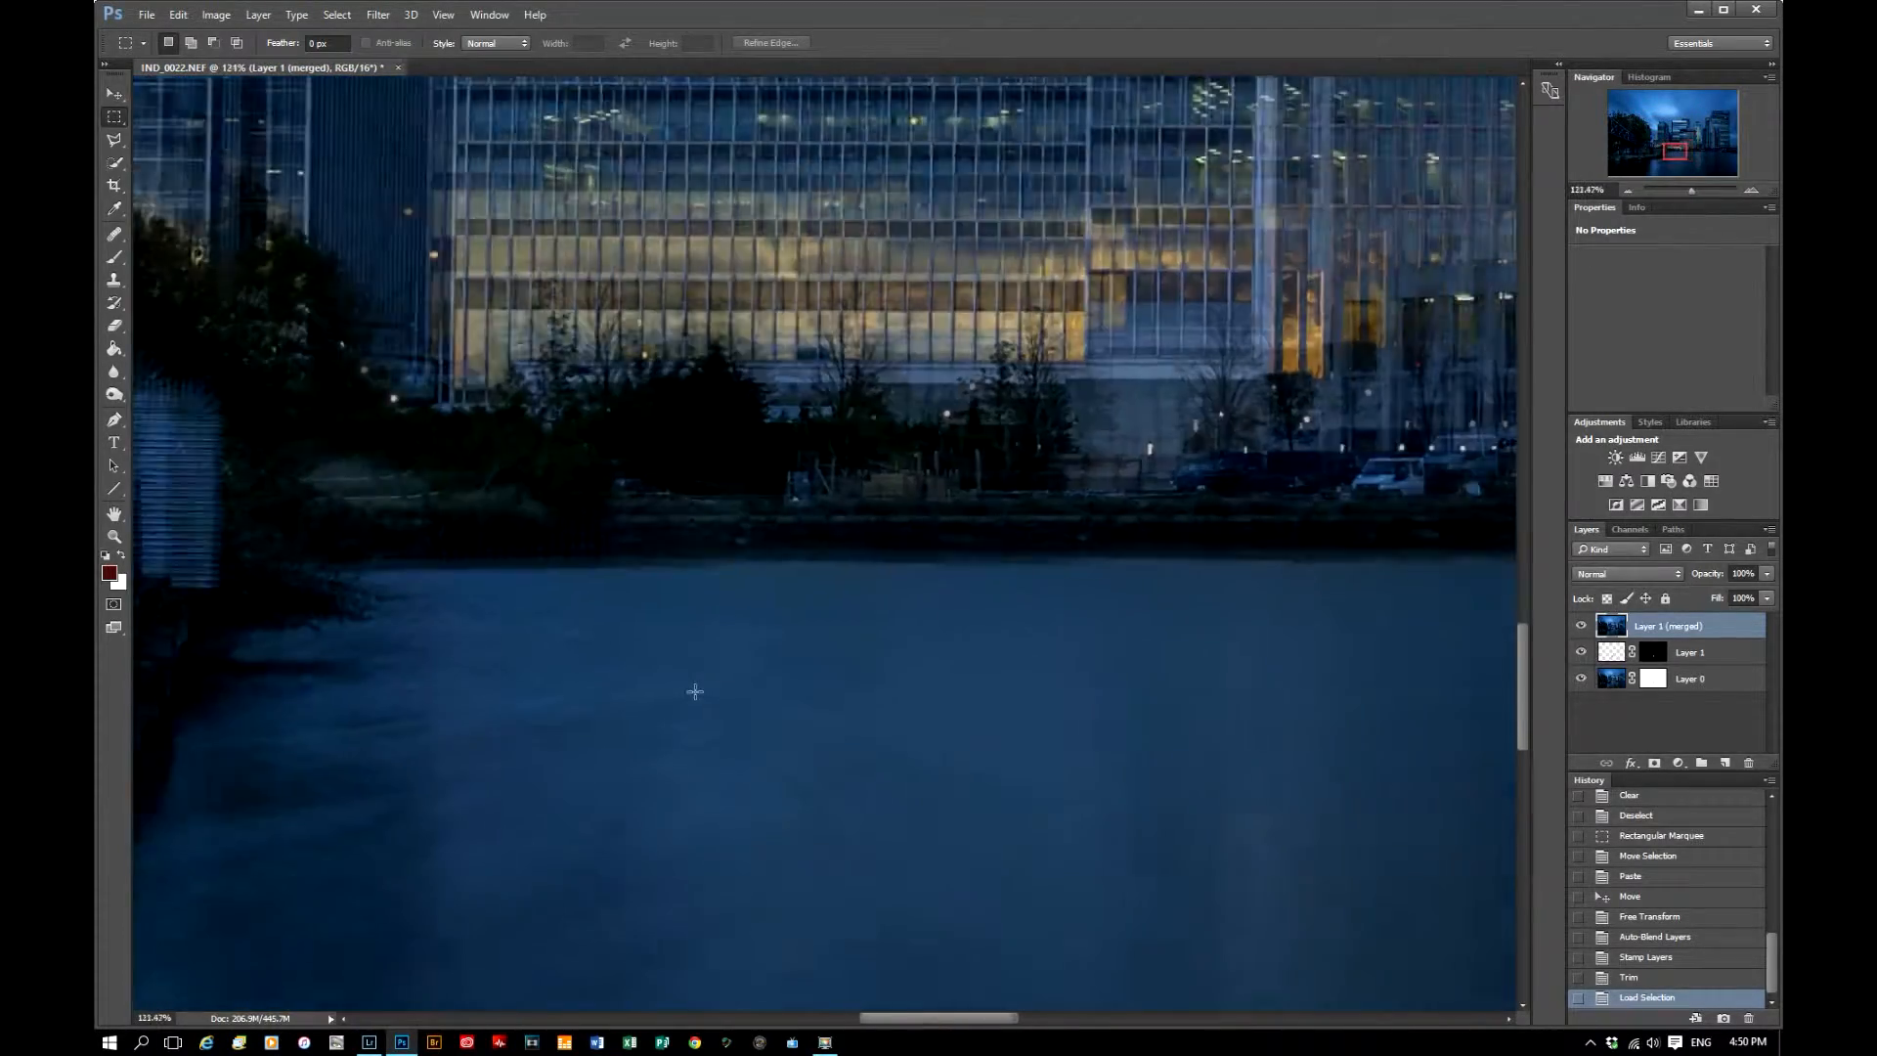
pyautogui.click(258, 15)
pyautogui.click(293, 665)
# Save the retouched photo and close Photoshop to return to Lightroom.
pyautogui.scroll(-8, 615, 708)
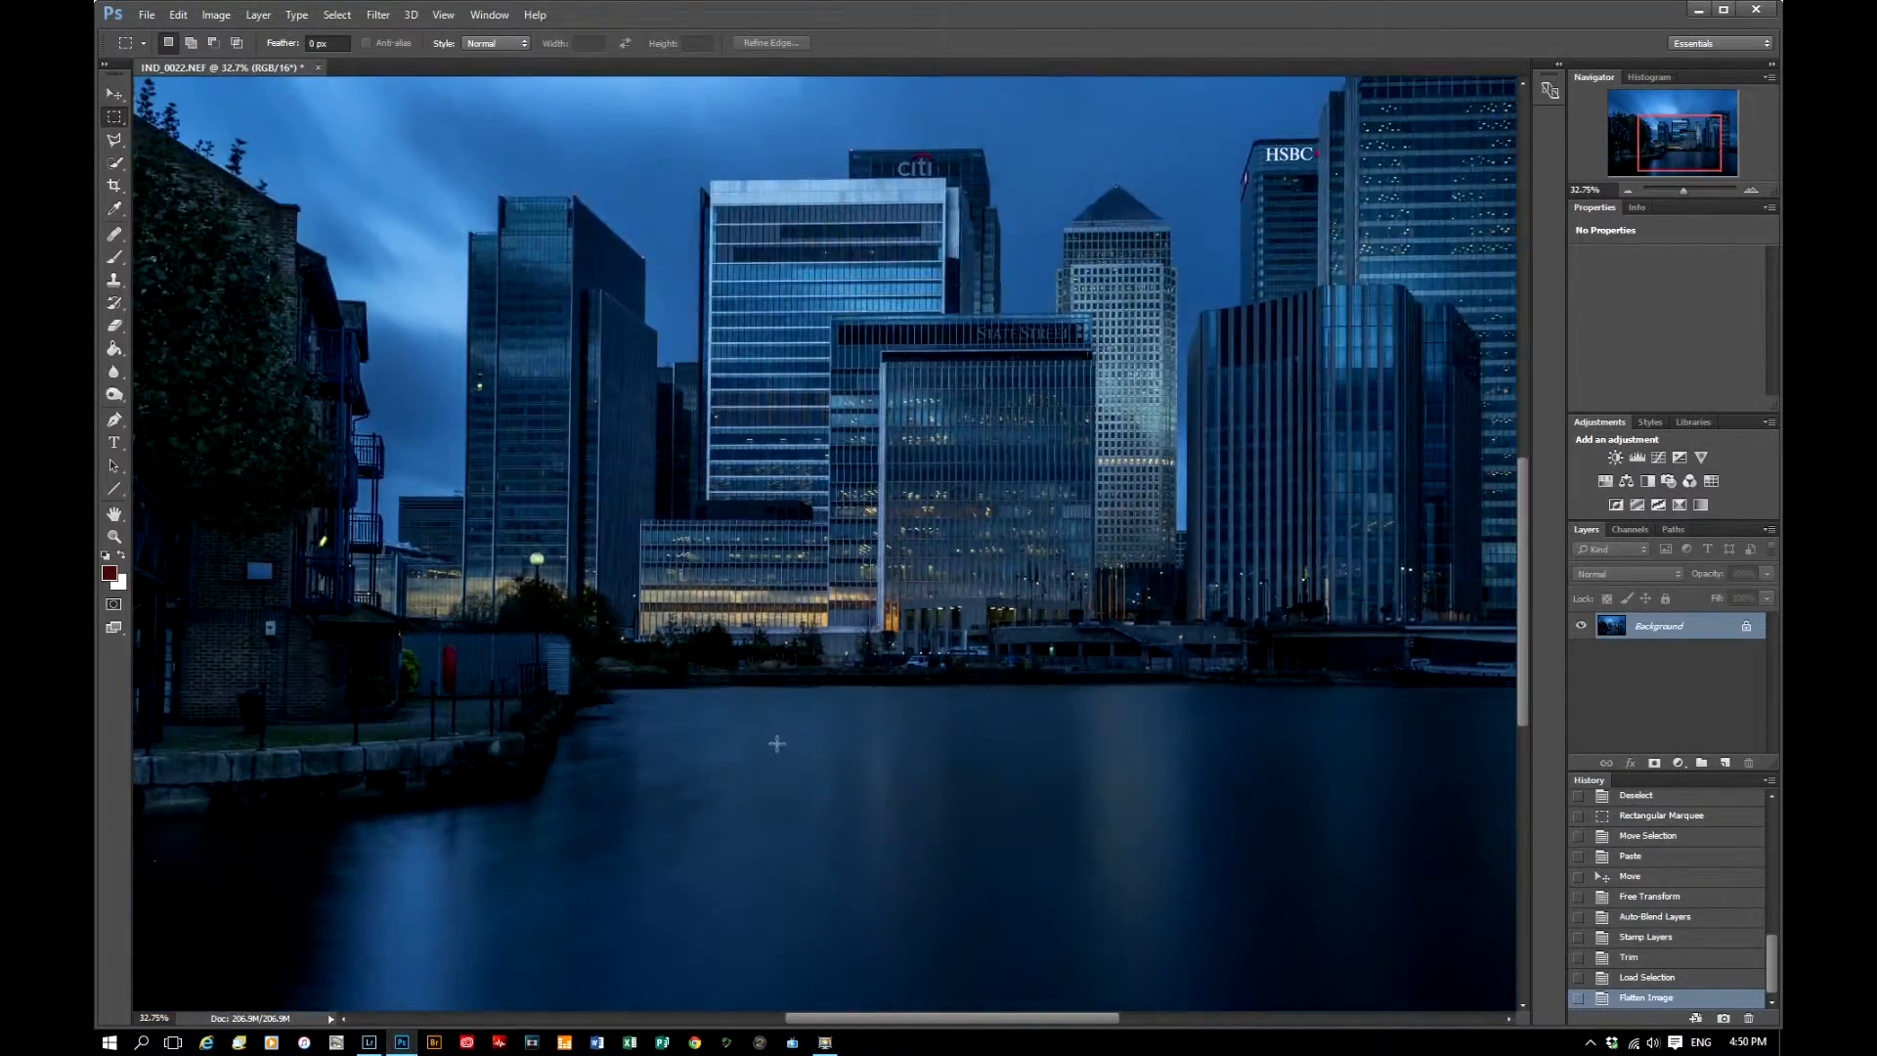
pyautogui.scroll(-4, 850, 746)
pyautogui.scroll(1, 852, 745)
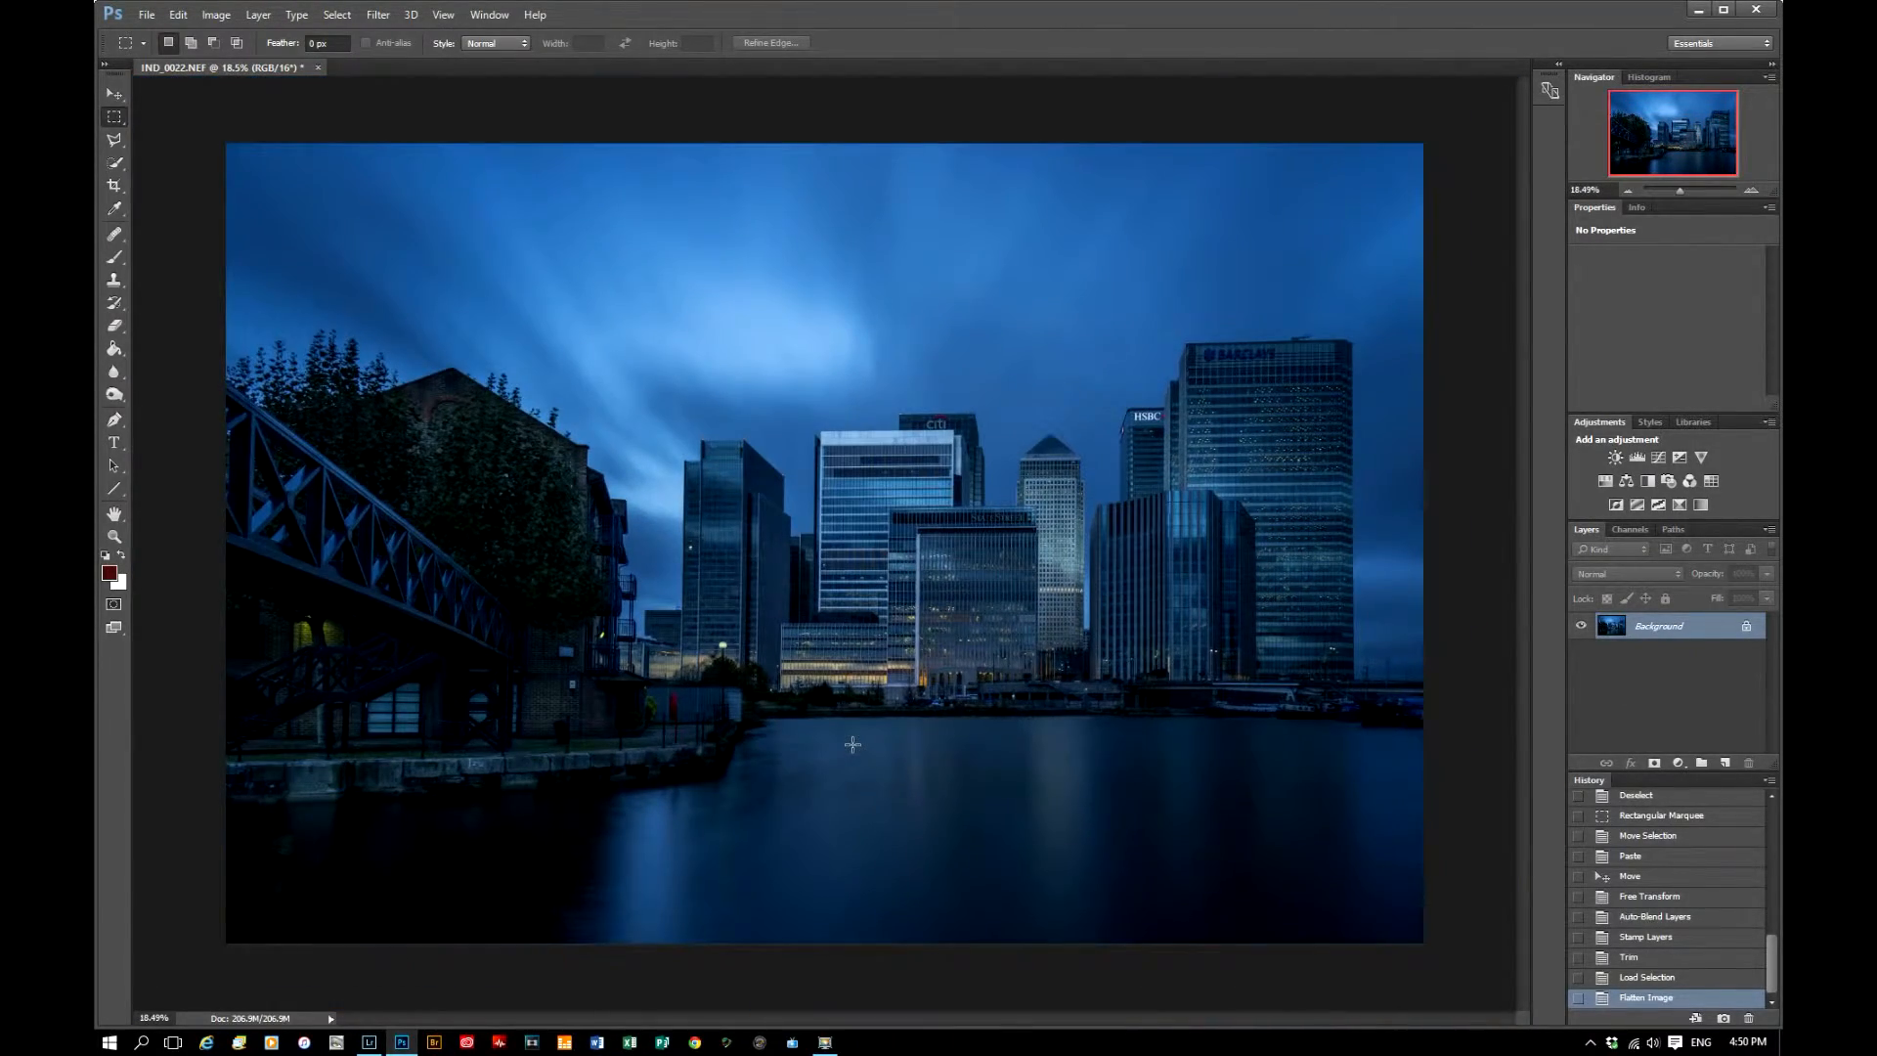
pyautogui.scroll(1, 853, 745)
pyautogui.click(157, 15)
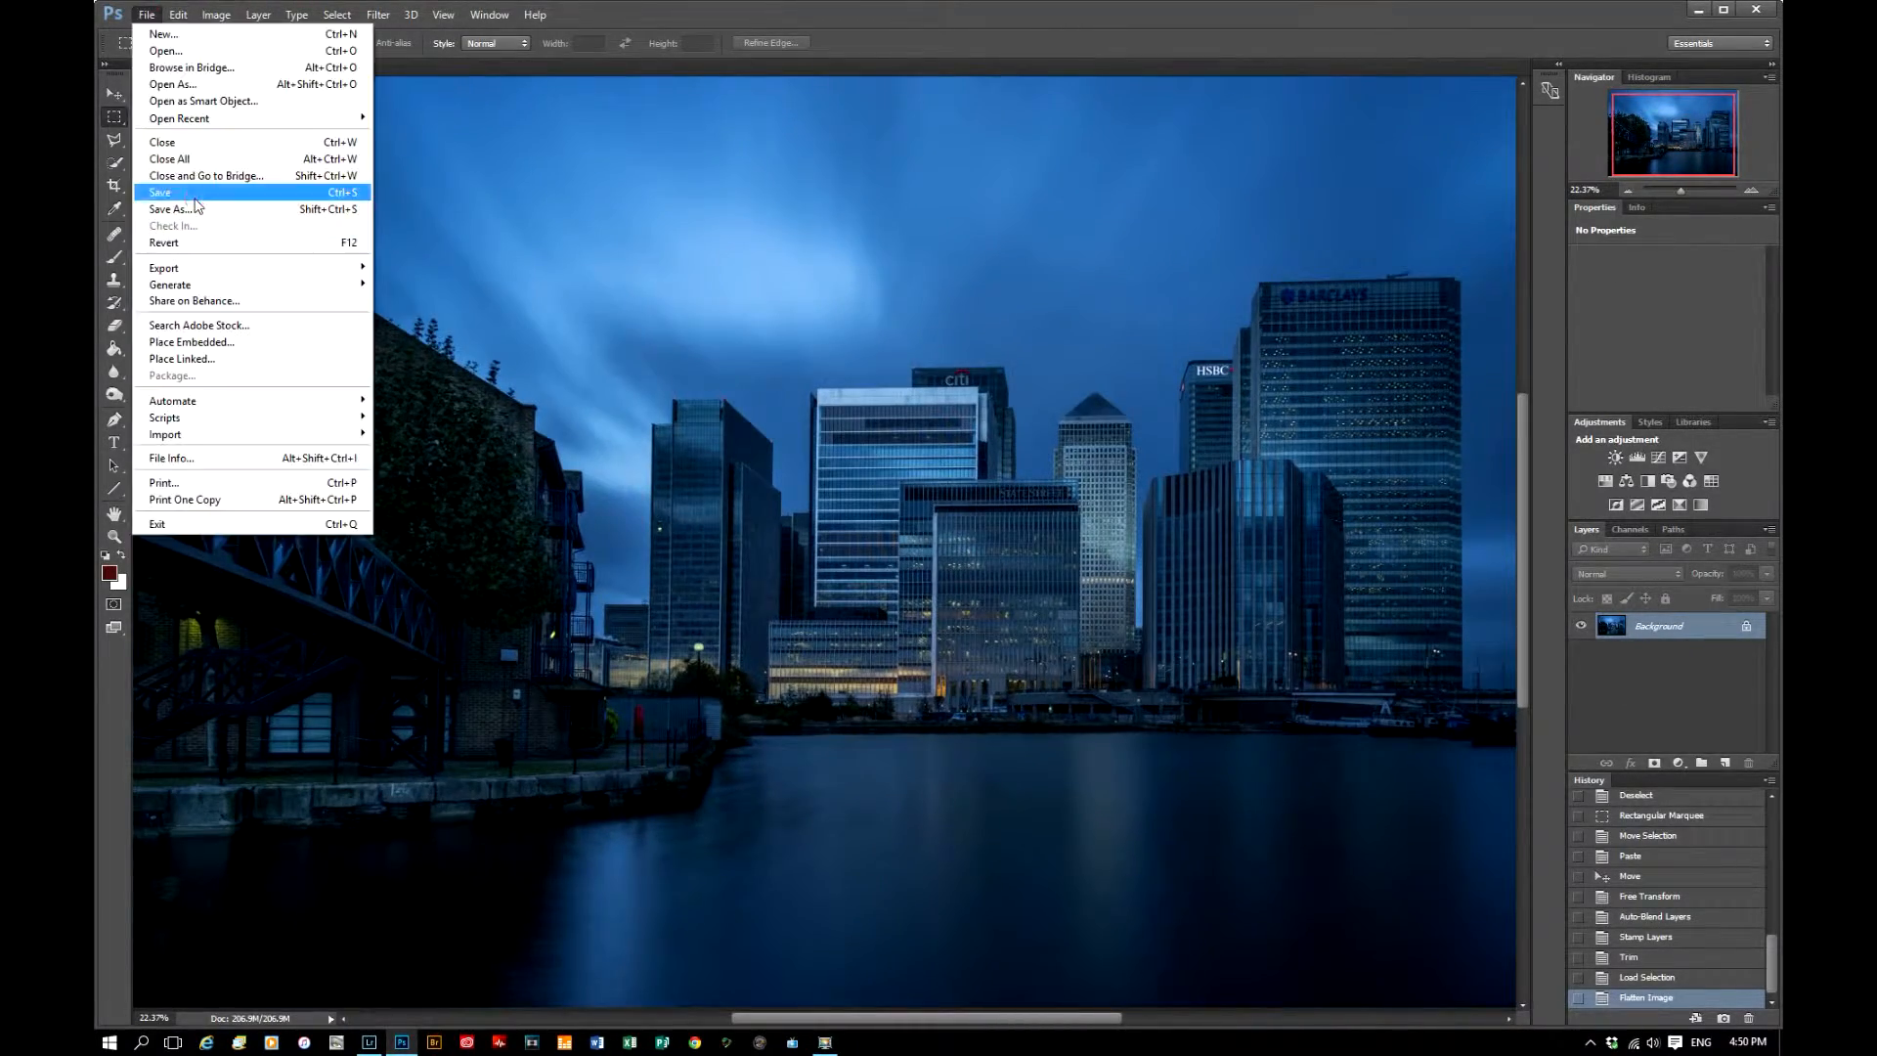
pyautogui.click(181, 196)
pyautogui.click(1756, 12)
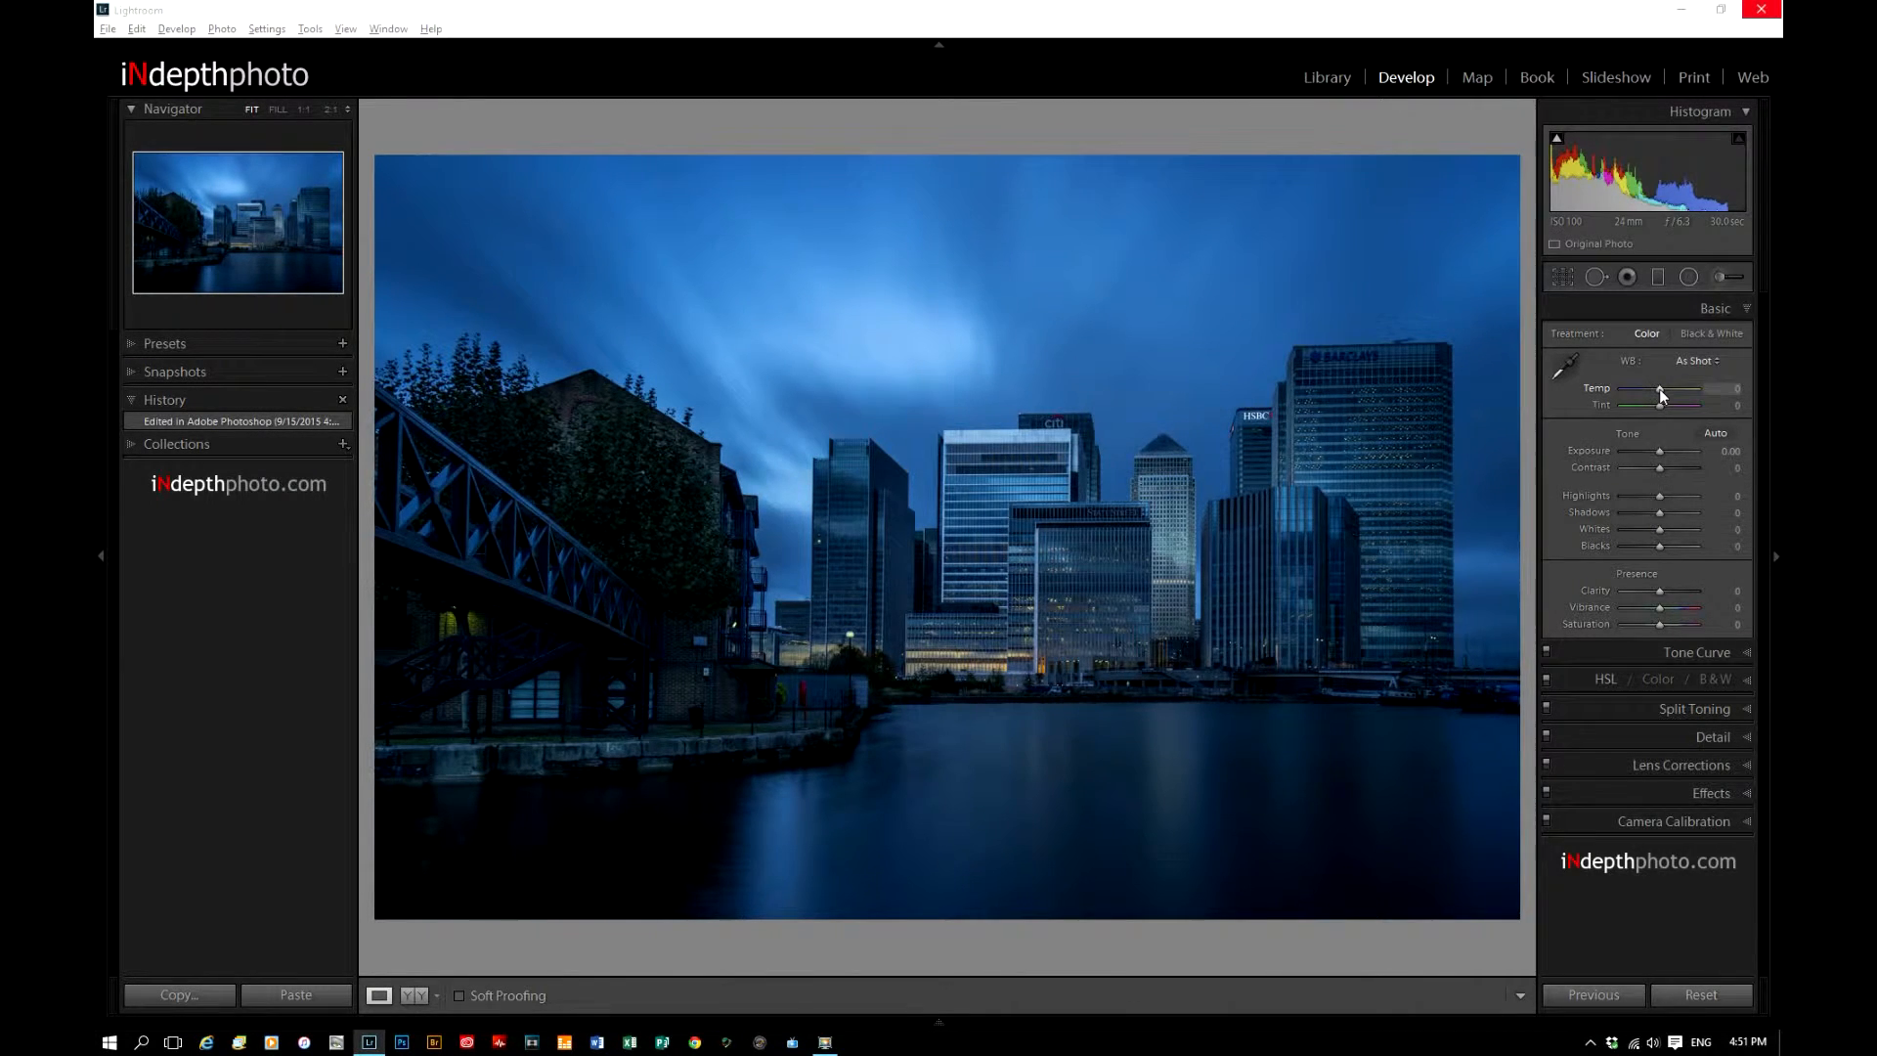
# Set Temp +20, Tint +90, Contrast +10, Highlights -15, Shadows +90, Whites +40, Blacks -50, Clarity +25, Vibrance +5 and Saturation +20.
pyautogui.moveTo(1660, 390); pyautogui.dragTo(1694, 405)
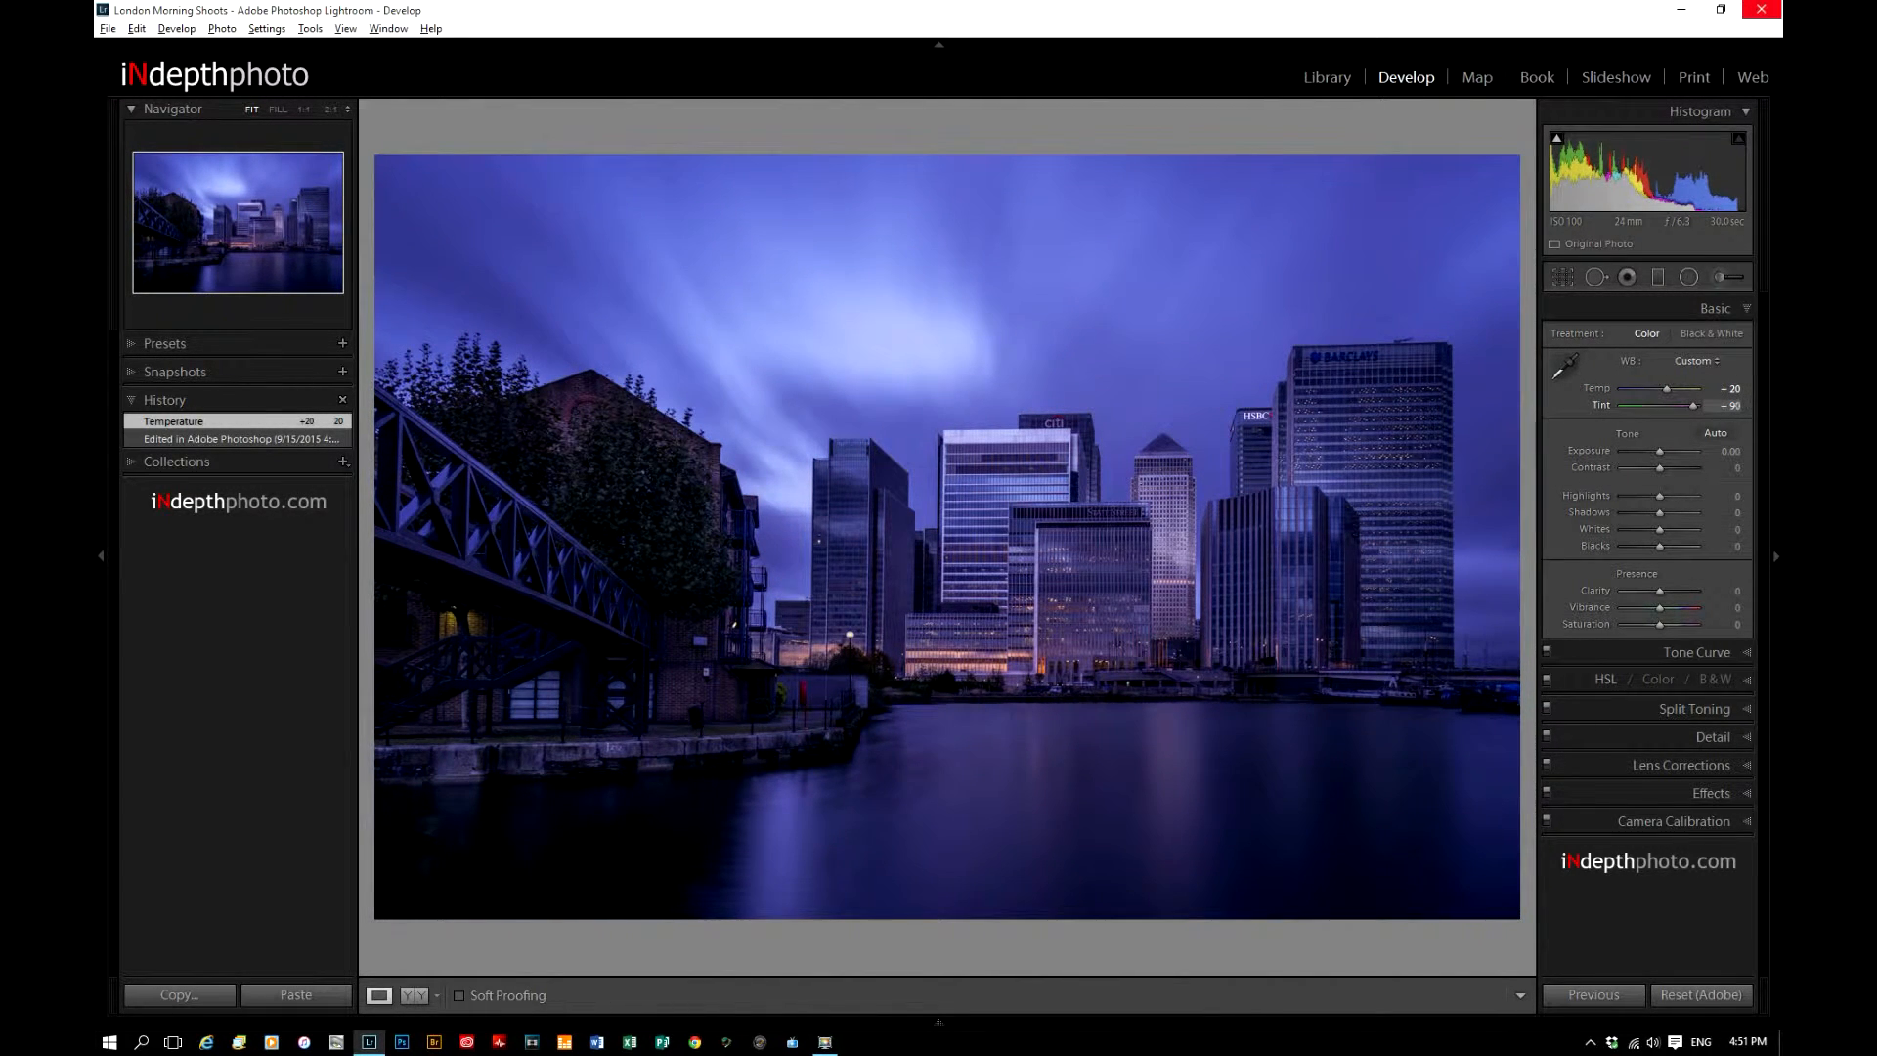
pyautogui.moveTo(1659, 469); pyautogui.dragTo(1669, 473)
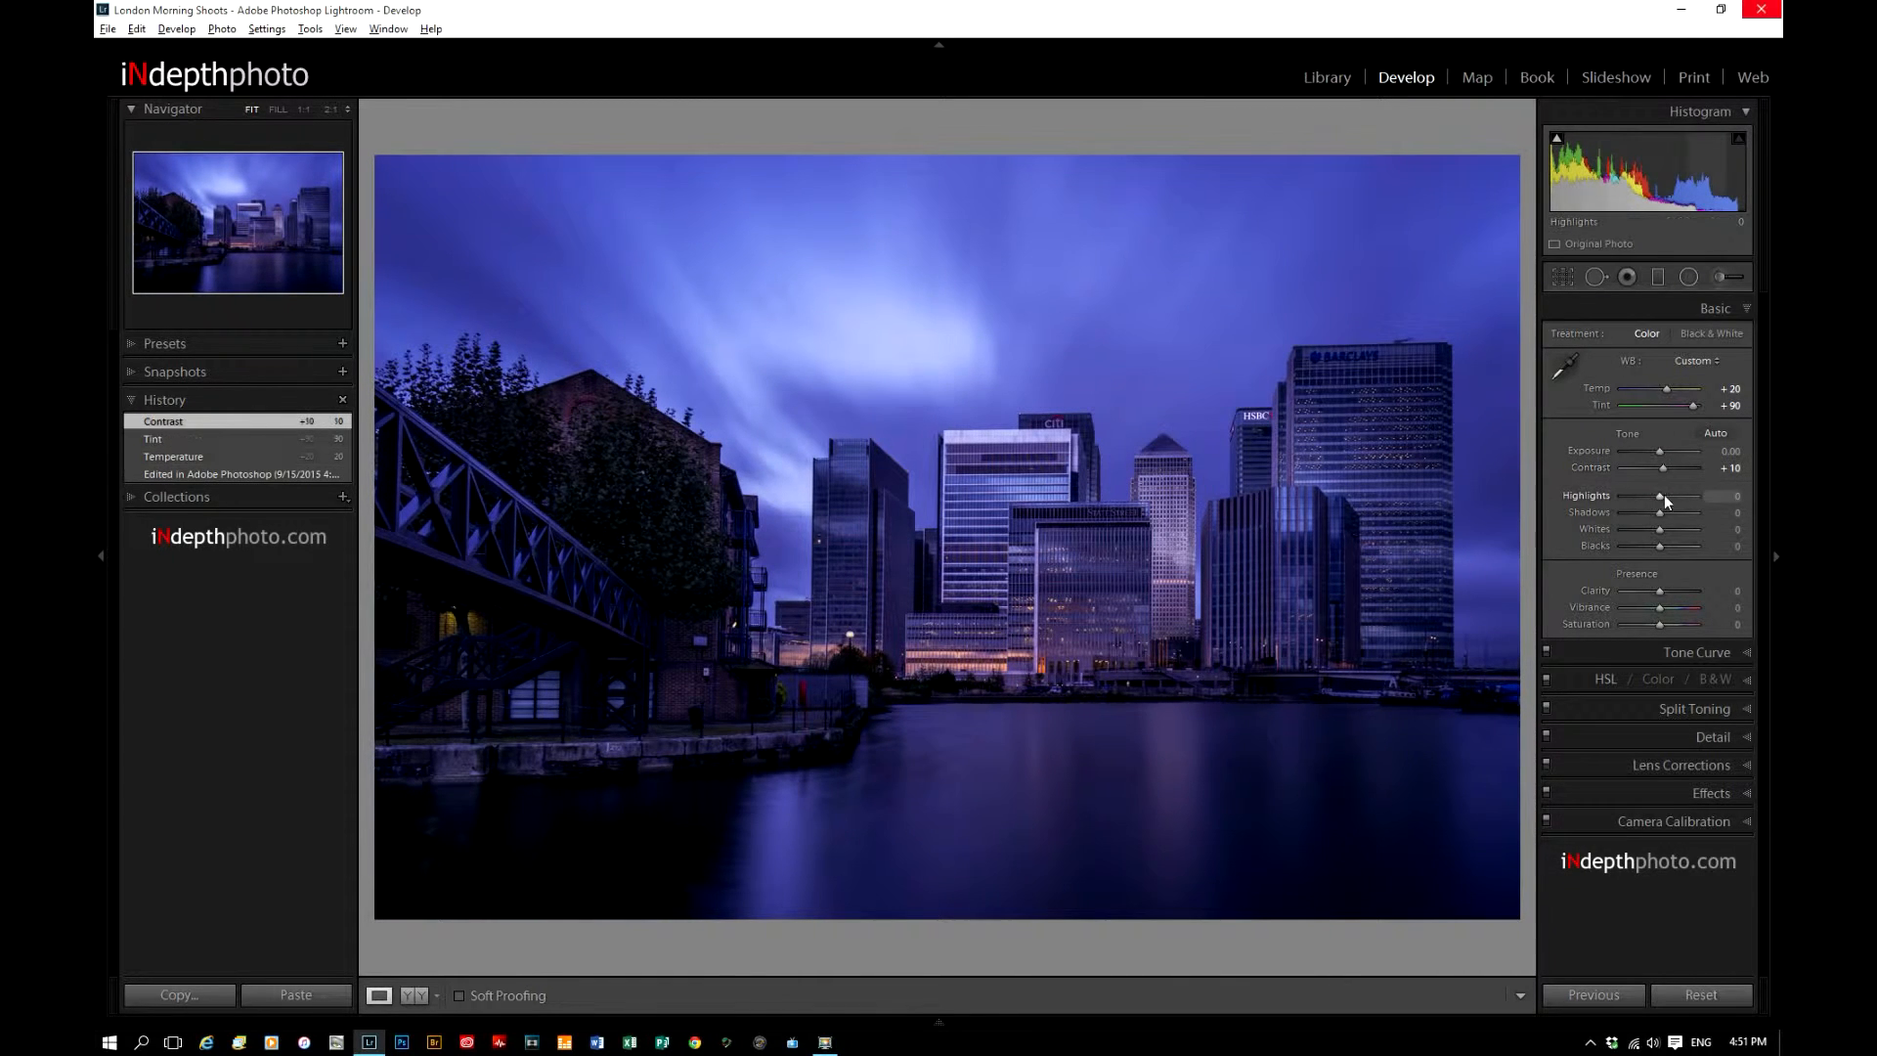
pyautogui.moveTo(1659, 495); pyautogui.dragTo(1661, 607)
pyautogui.moveTo(1660, 624); pyautogui.dragTo(1669, 626)
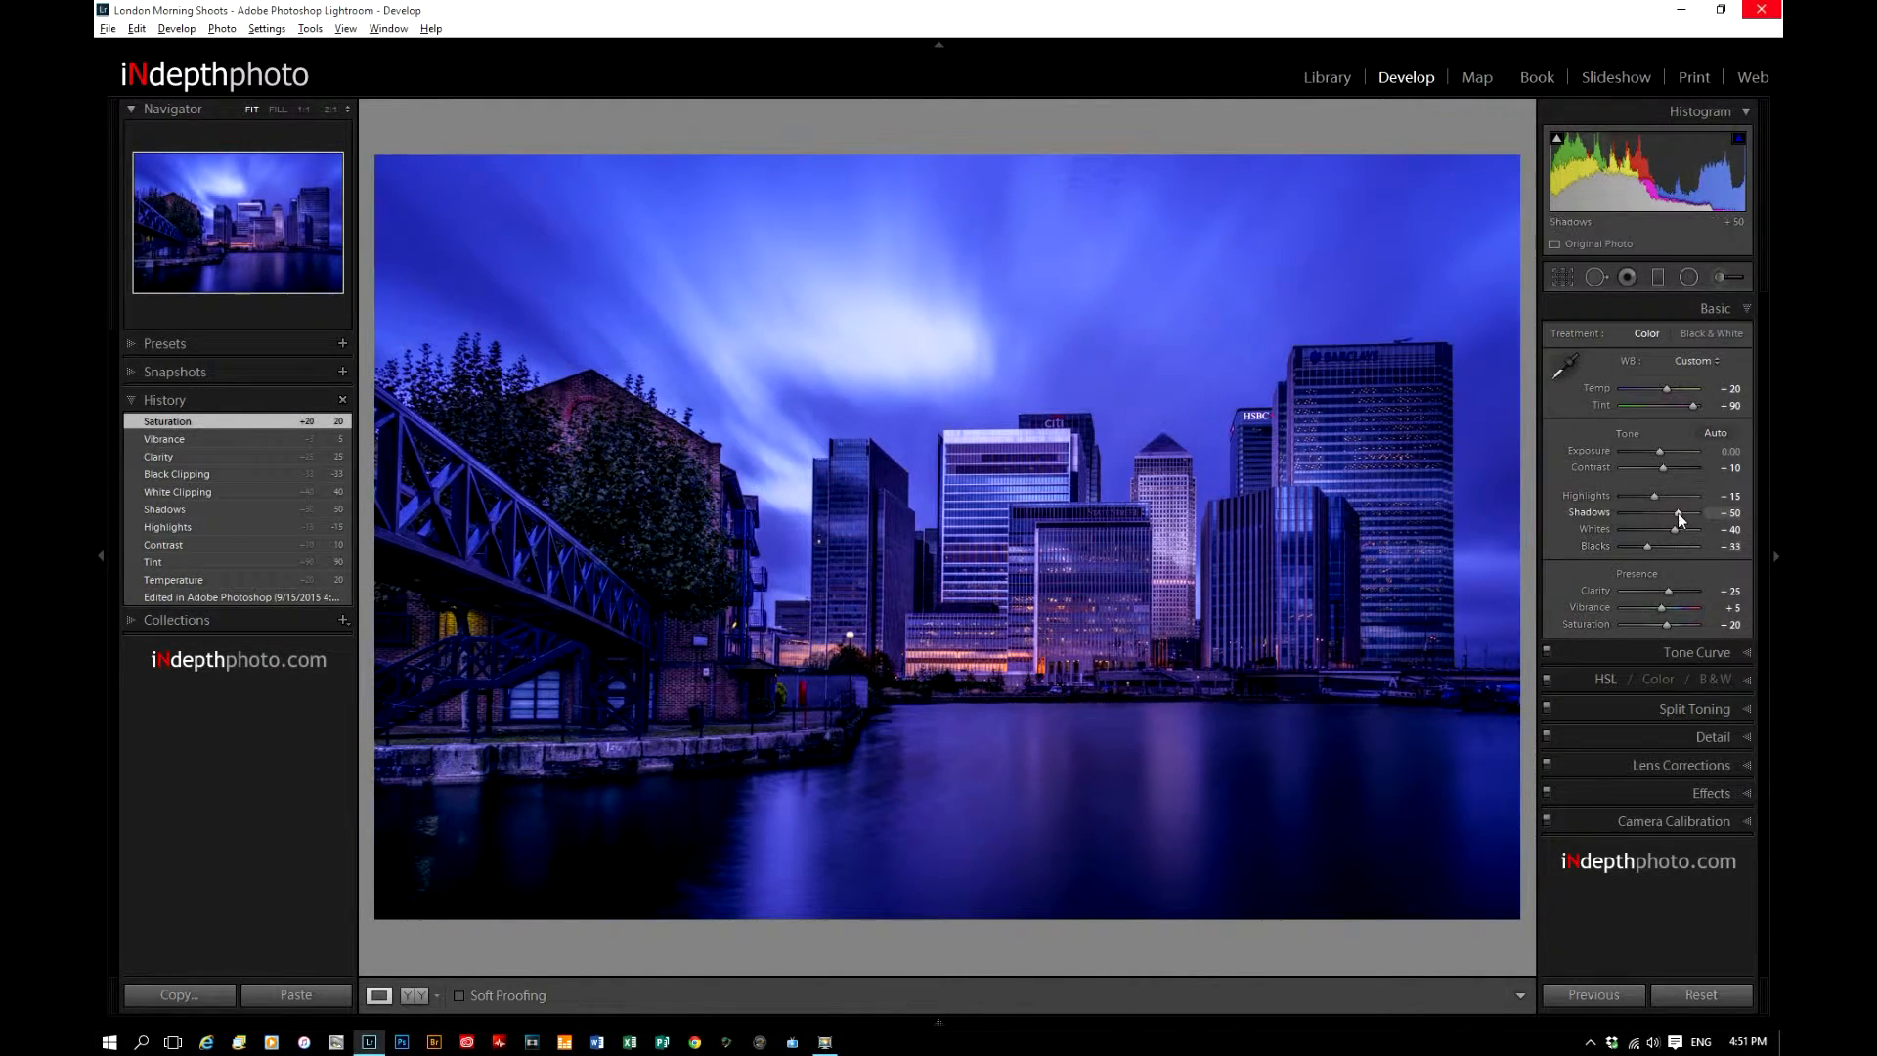
pyautogui.moveTo(1678, 512); pyautogui.dragTo(1641, 545)
pyautogui.press('shift')
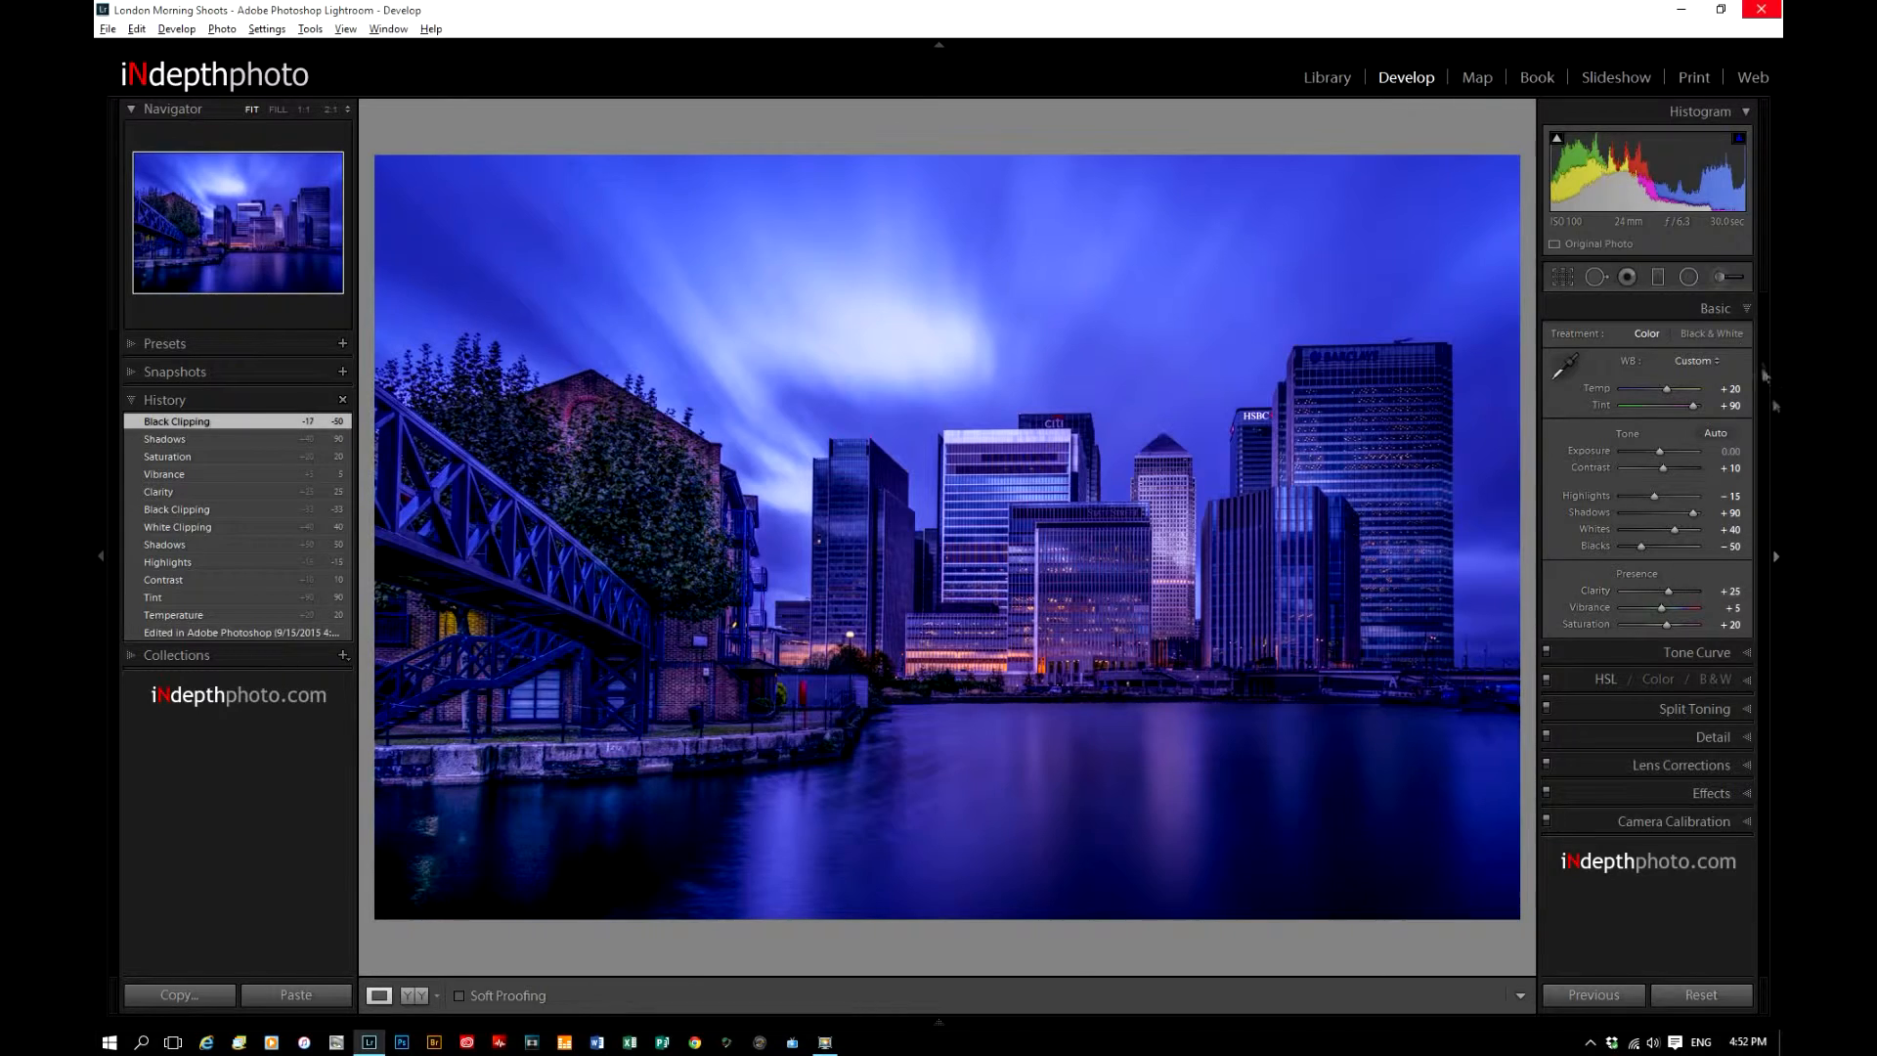
# Crop the photo slightly from its upper-left corner at the original aspect ratio, and raise the Temp to +30.
pyautogui.click(1564, 277)
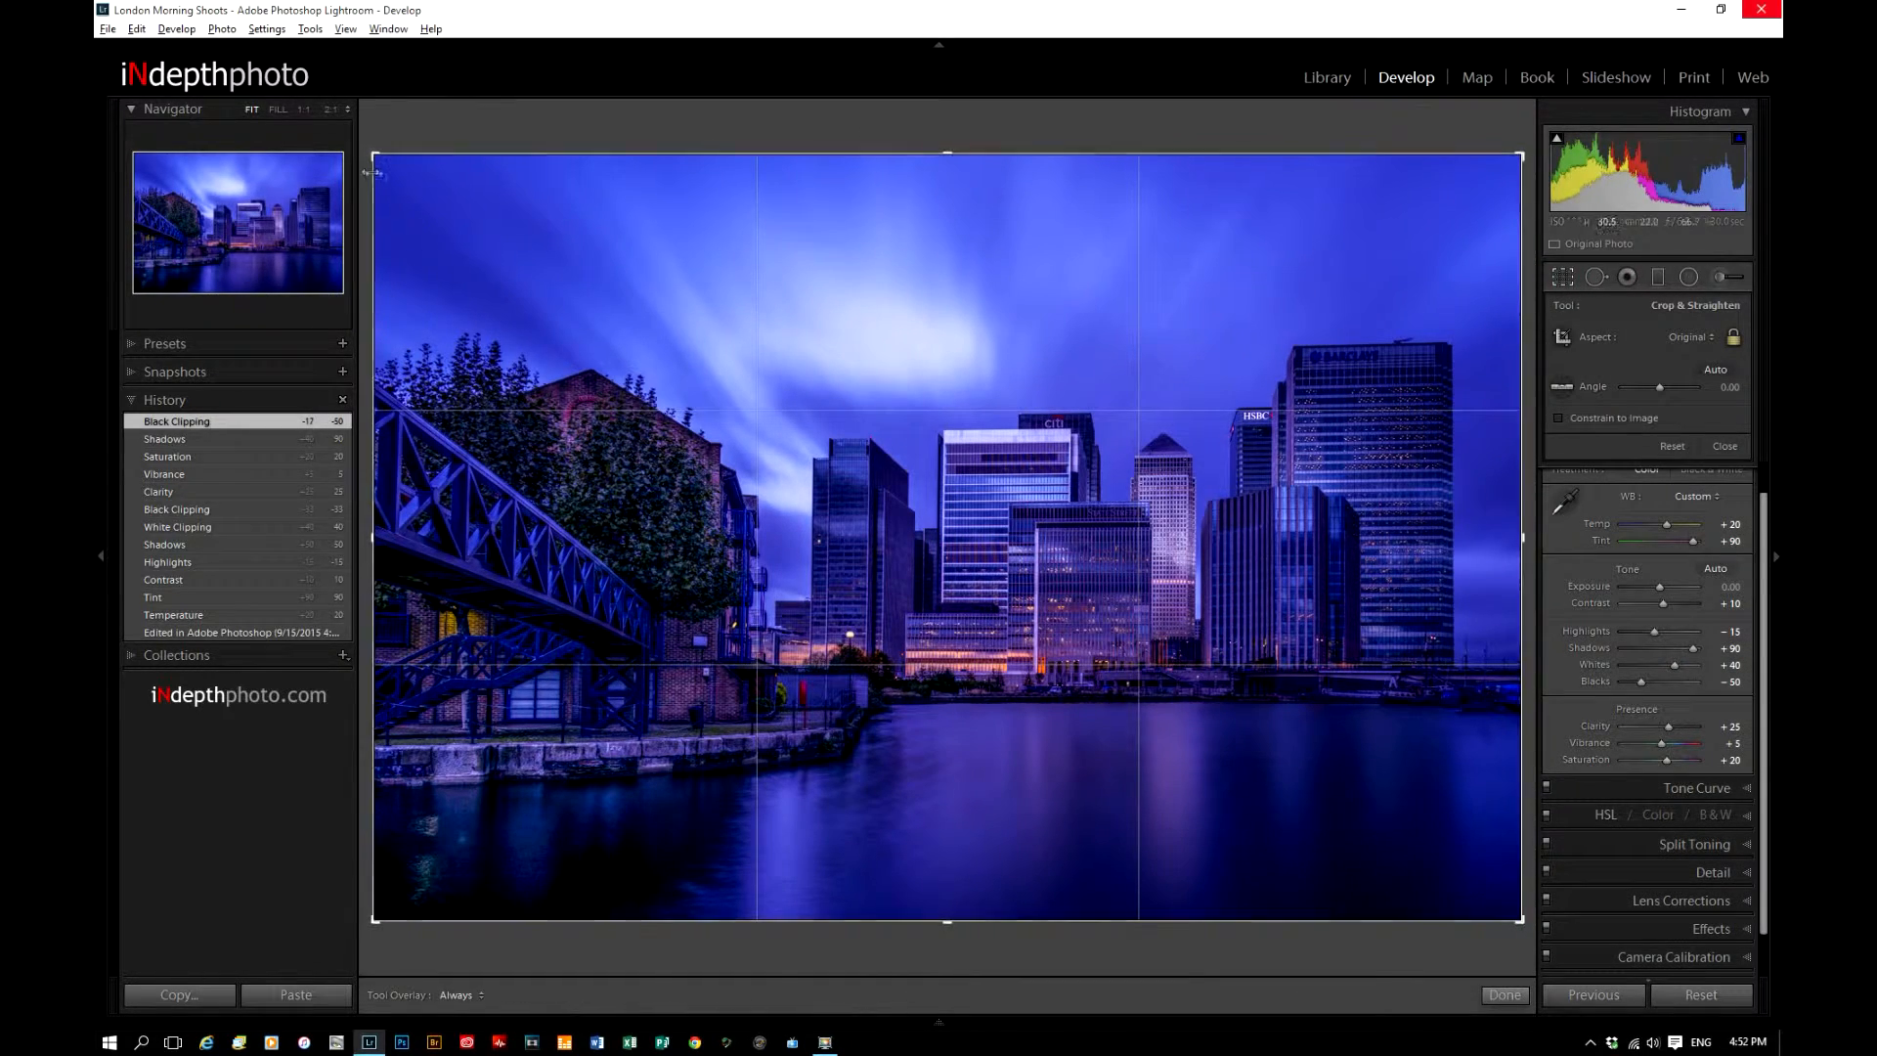
pyautogui.moveTo(368, 152); pyautogui.dragTo(396, 171)
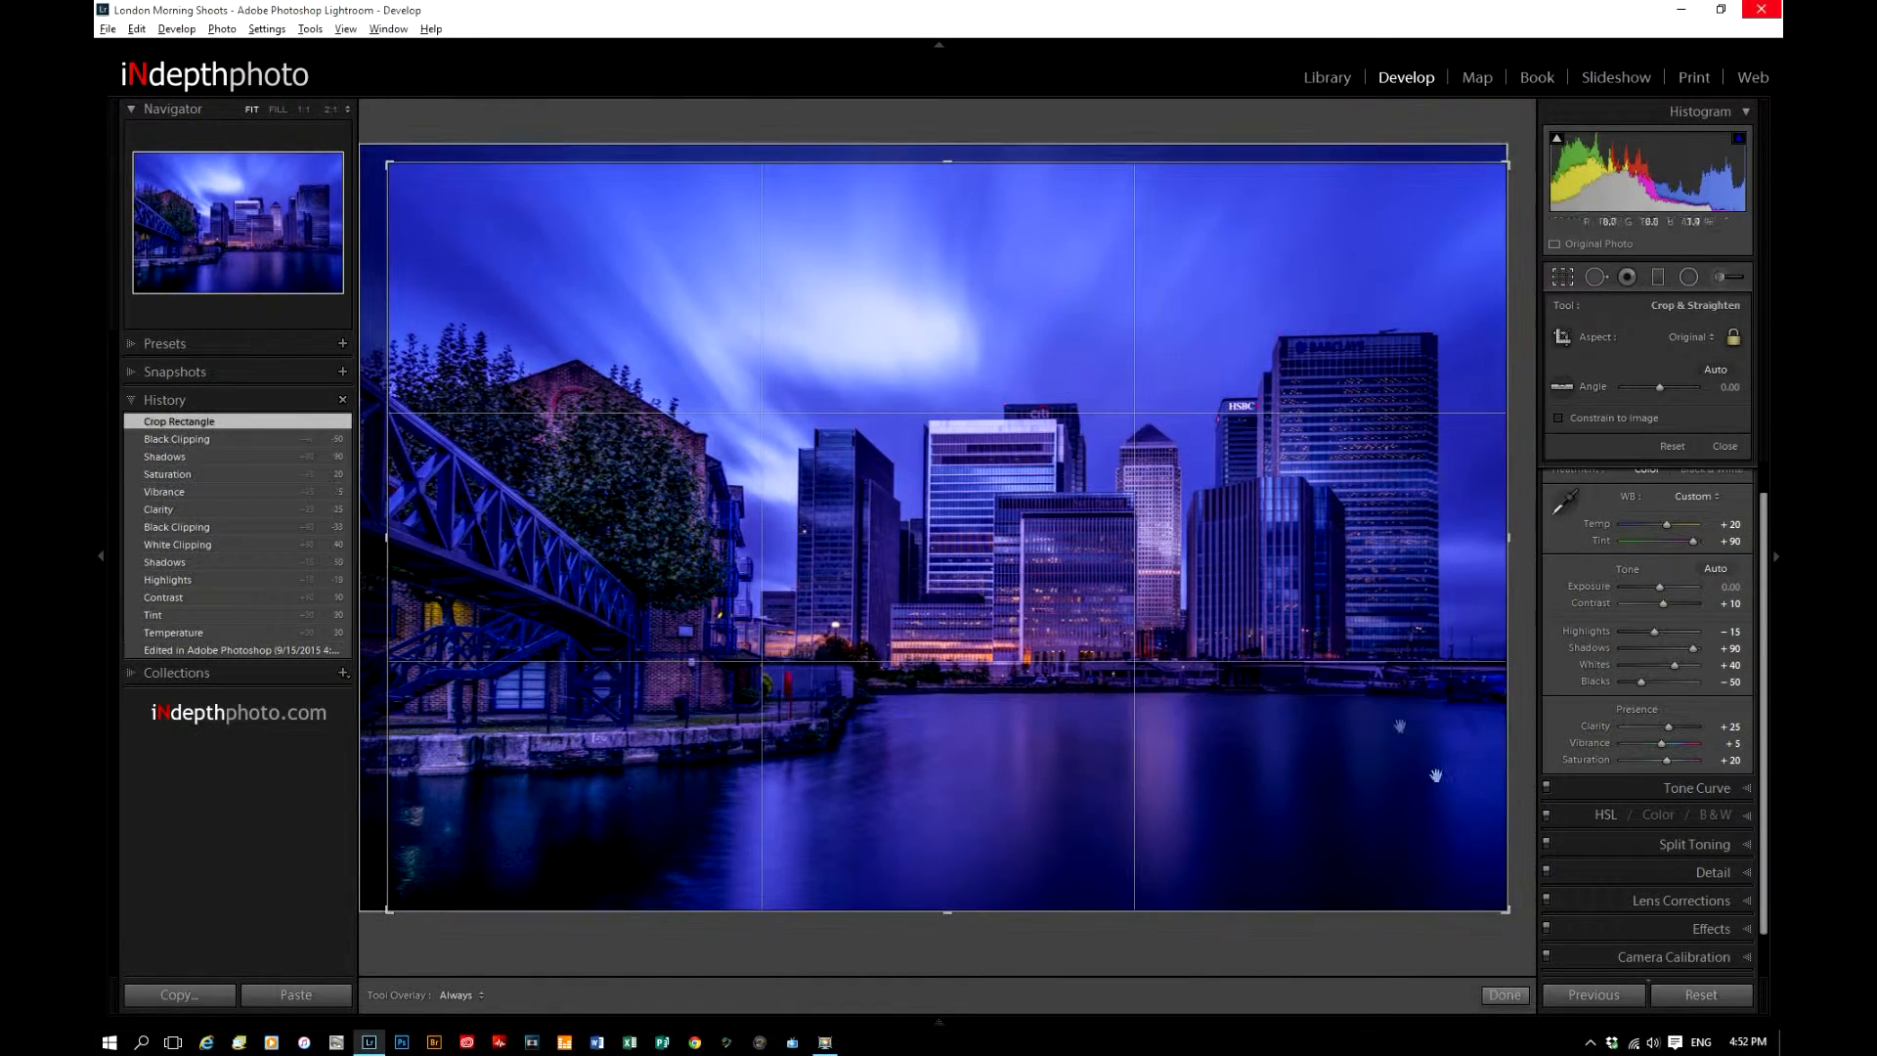
pyautogui.click(1505, 994)
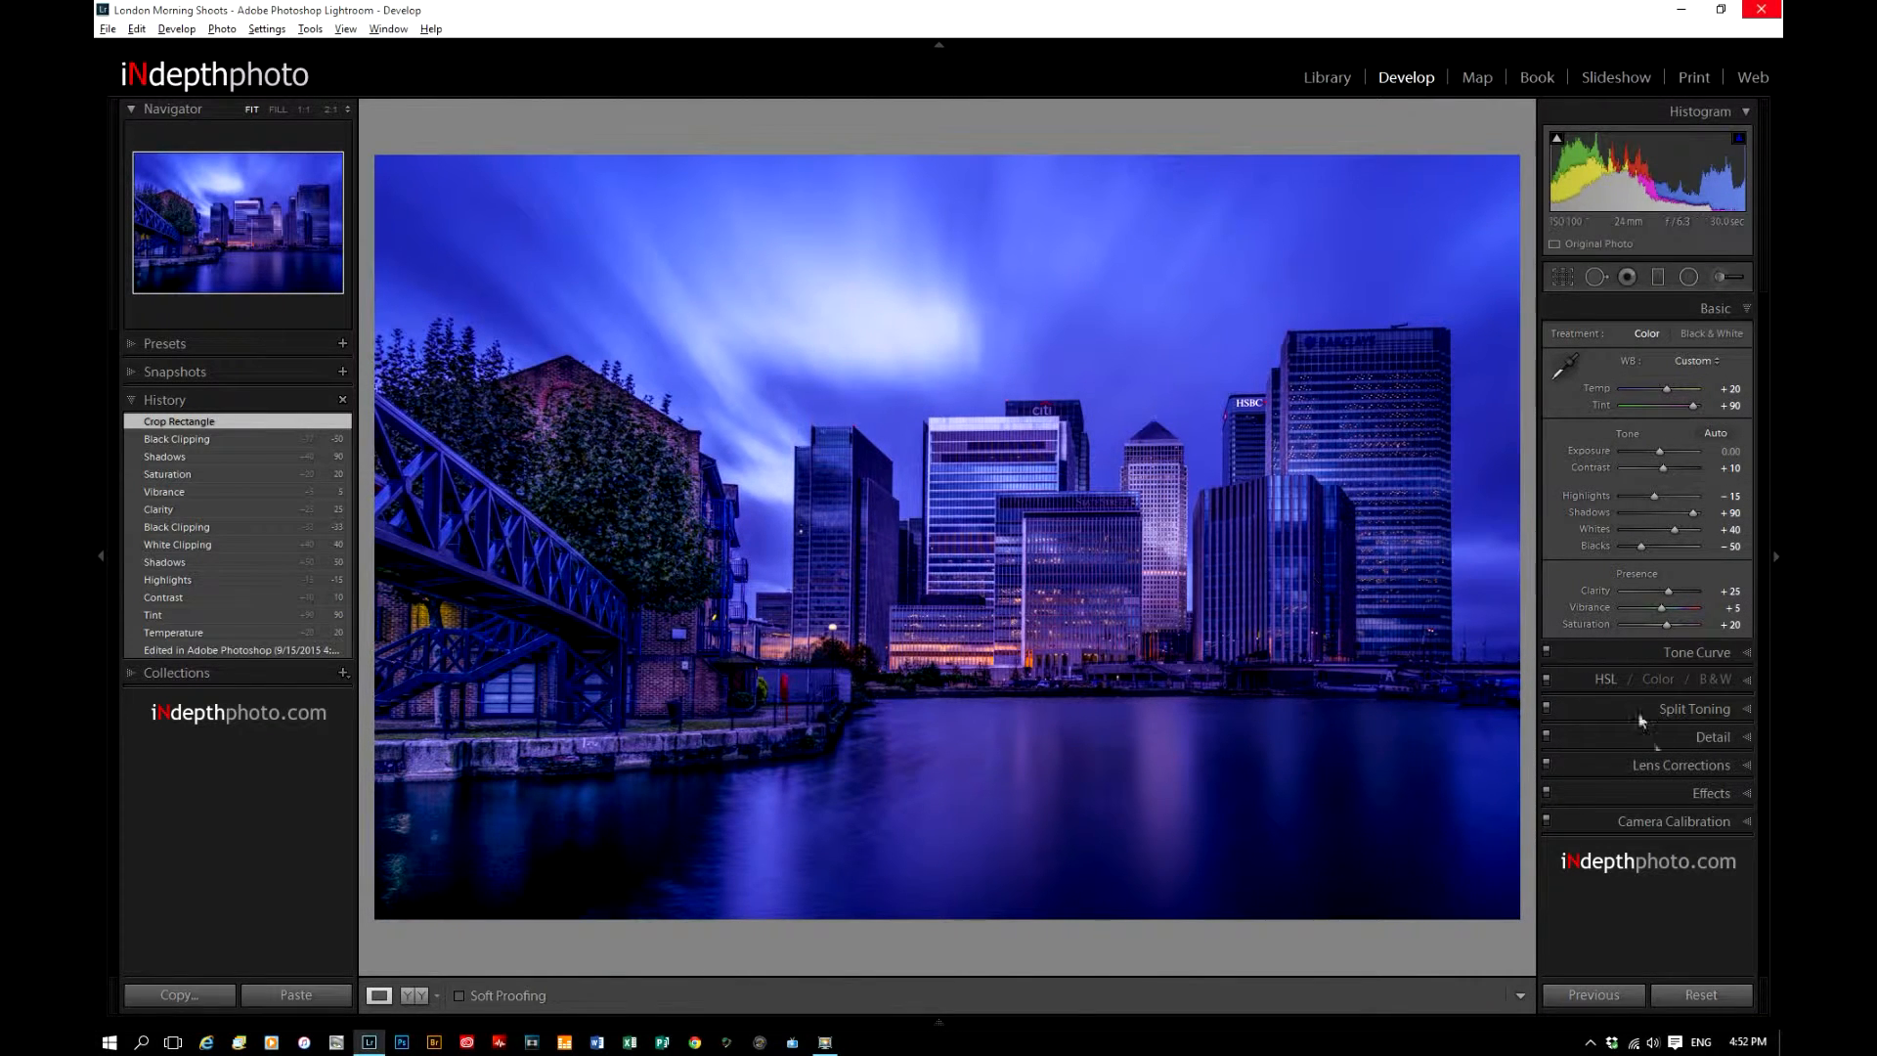
pyautogui.moveTo(1668, 385); pyautogui.dragTo(1670, 384)
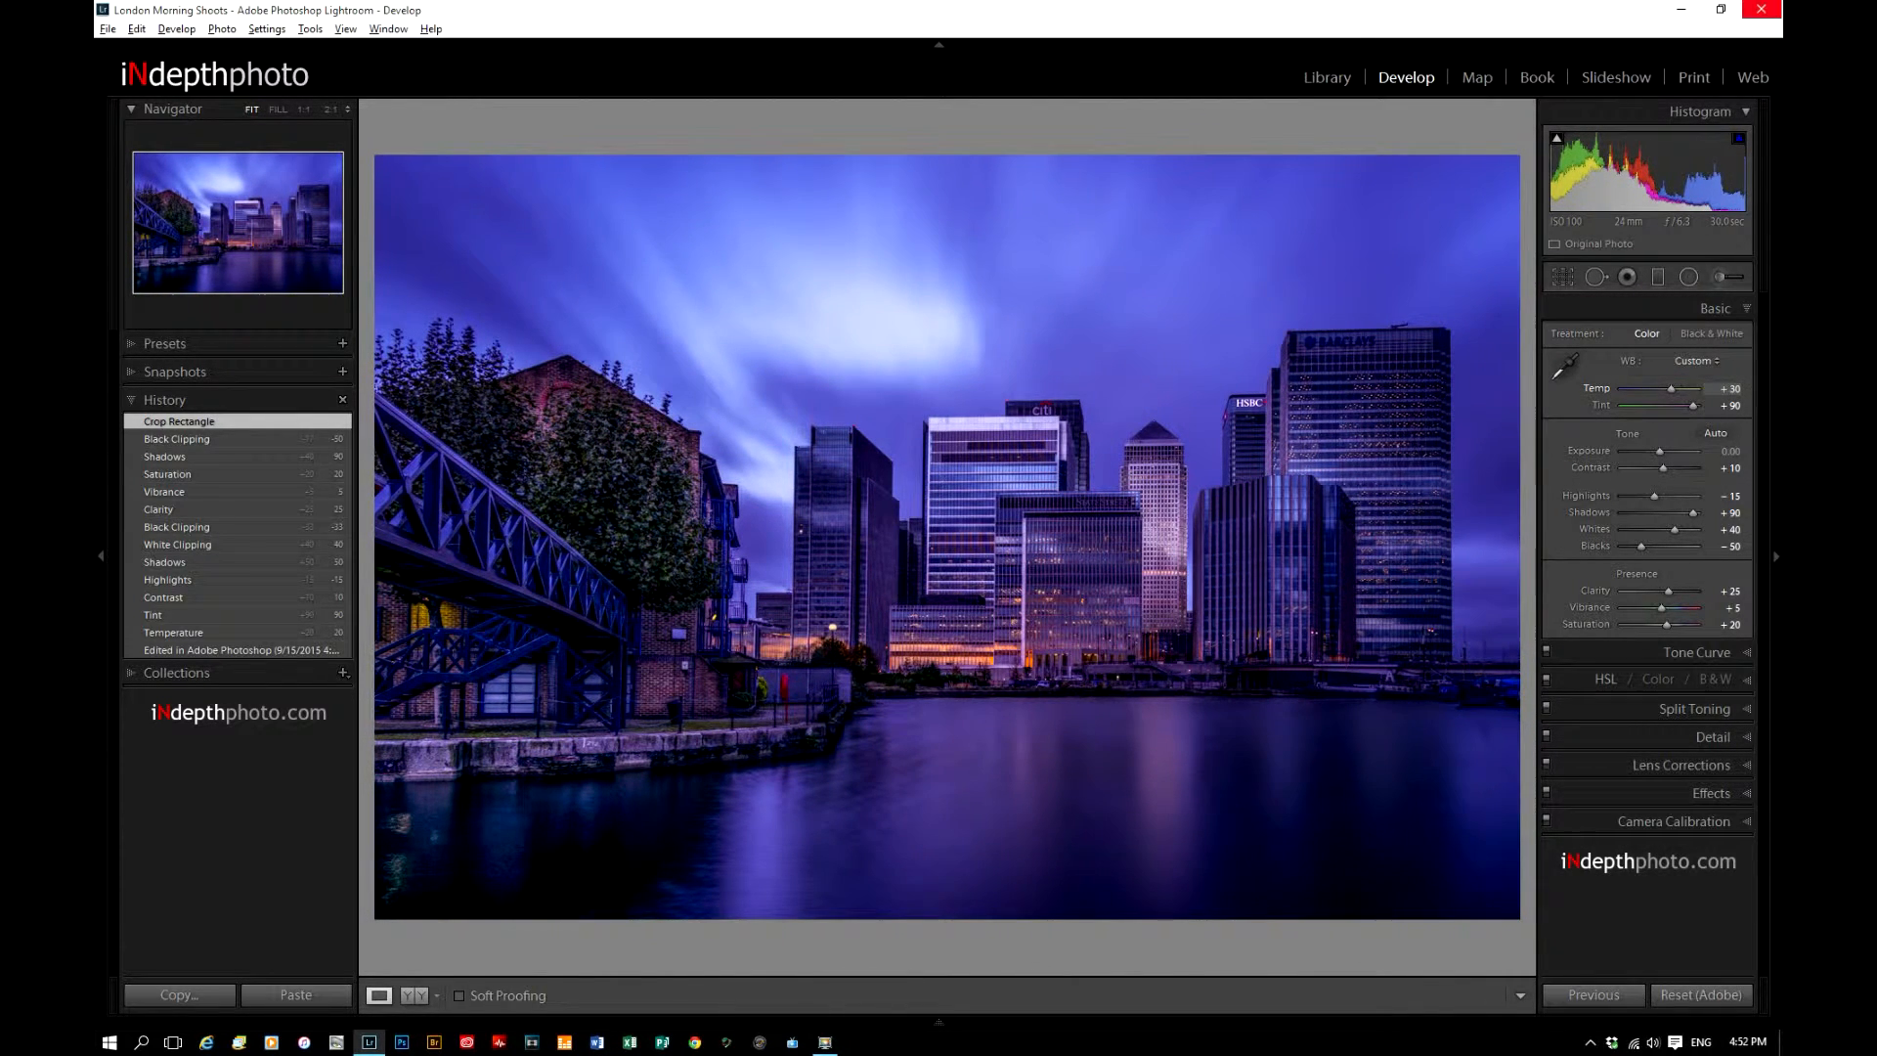
# Add a graduated filter down over the sky with Highlights and Shadows at -100 and a slightly raised Tint.
pyautogui.press('m')
pyautogui.moveTo(875, 142); pyautogui.dragTo(974, 401)
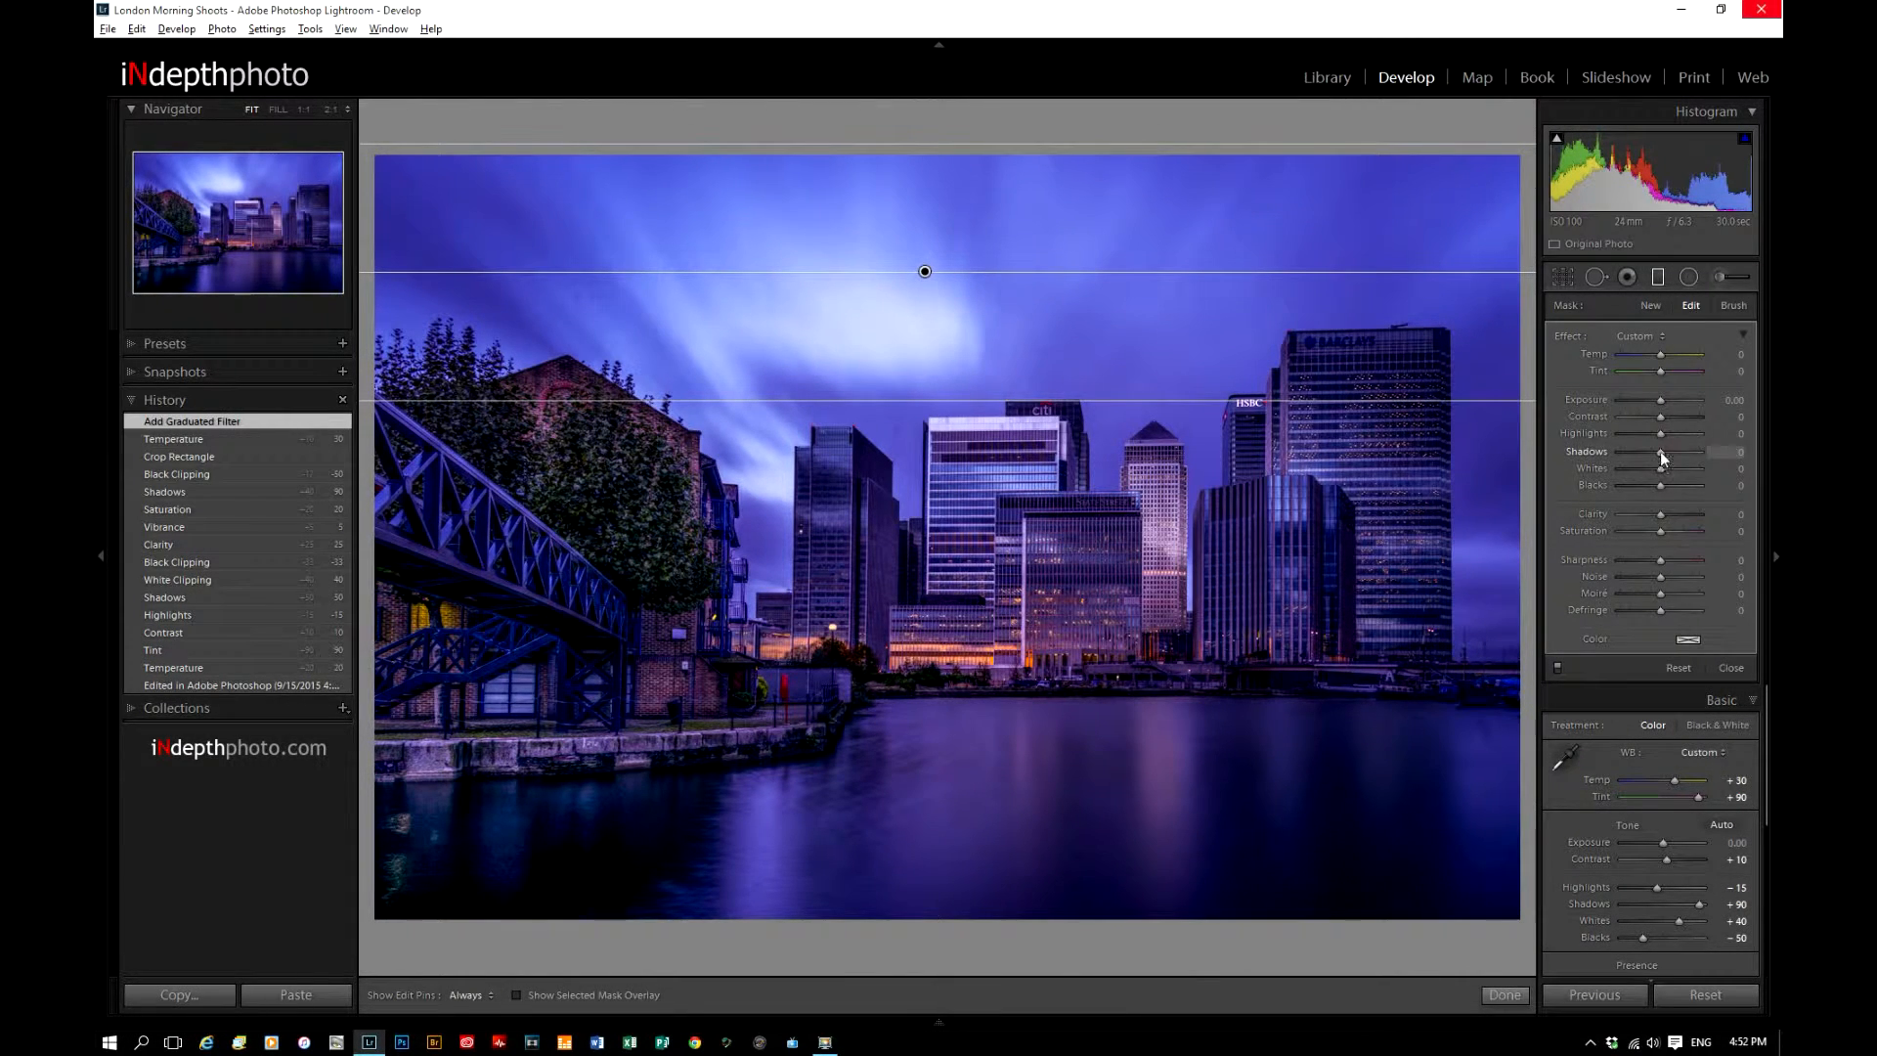
pyautogui.moveTo(1662, 457); pyautogui.dragTo(1605, 433)
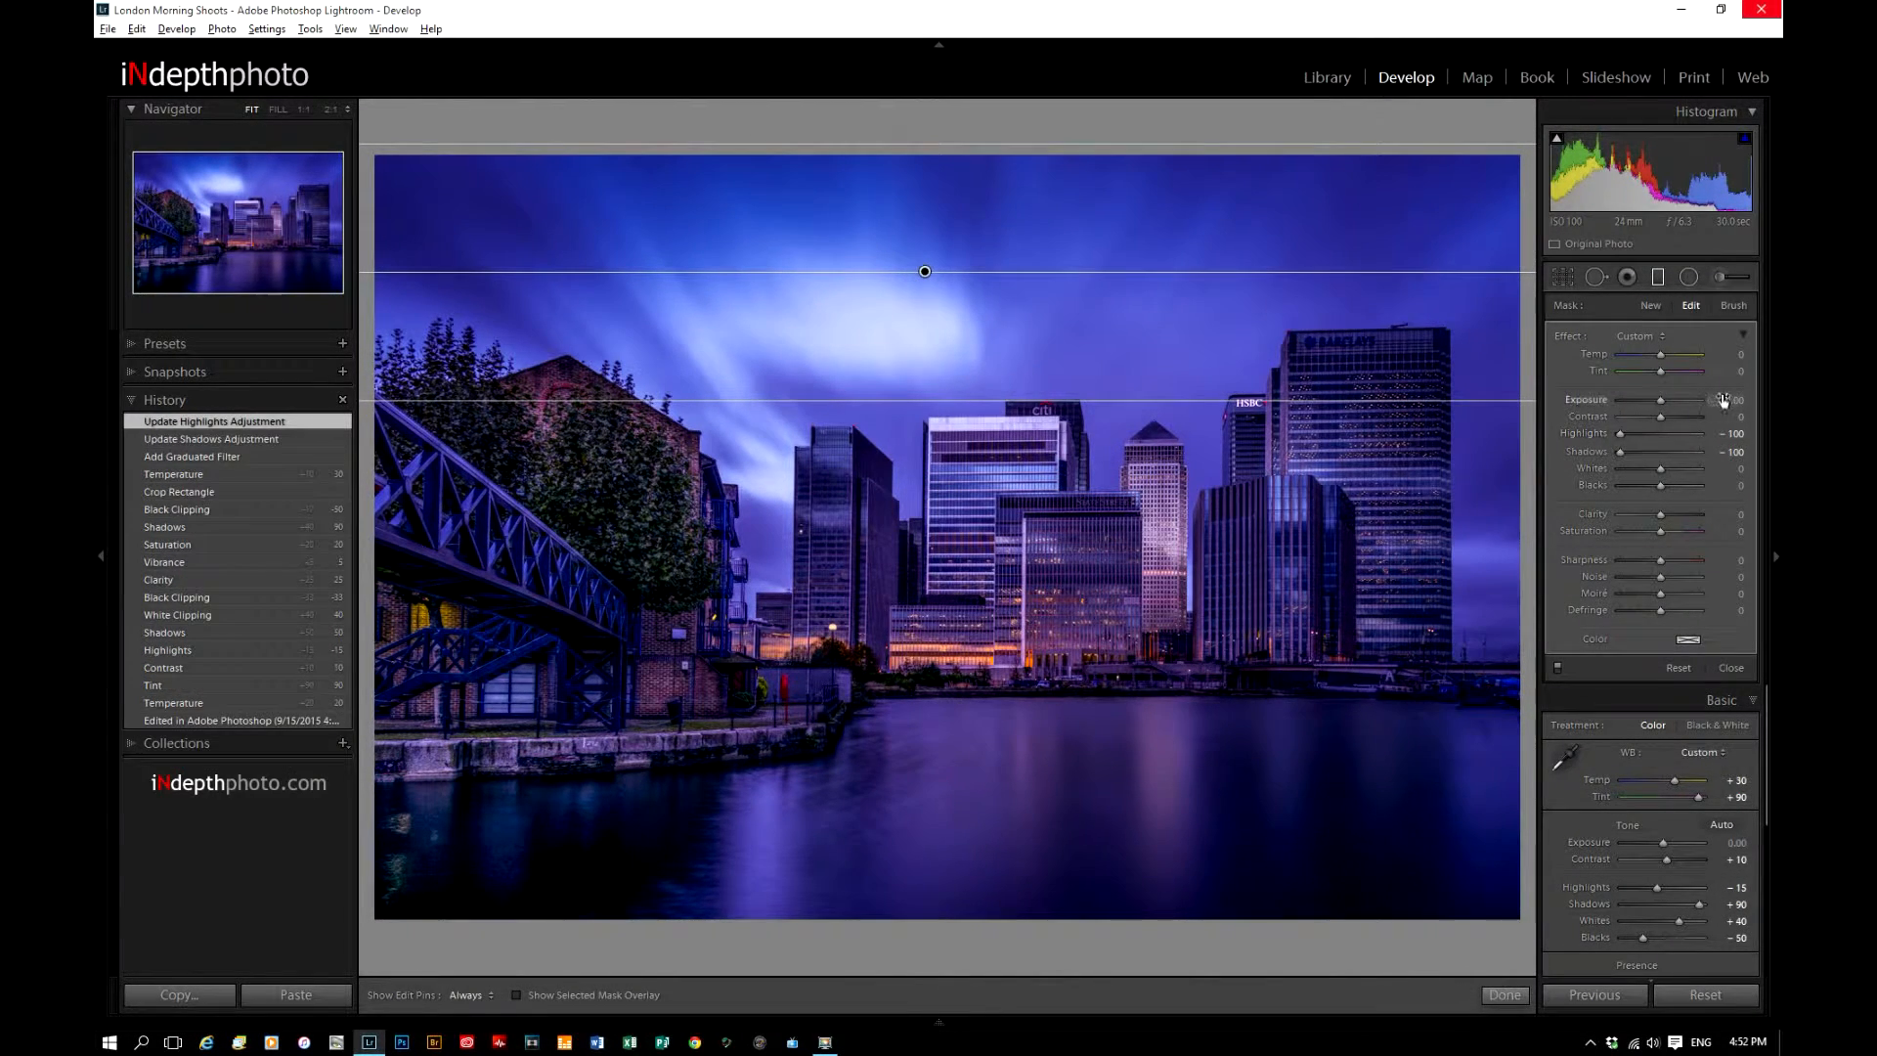
pyautogui.moveTo(1678, 372); pyautogui.dragTo(1673, 371)
pyautogui.press('m')
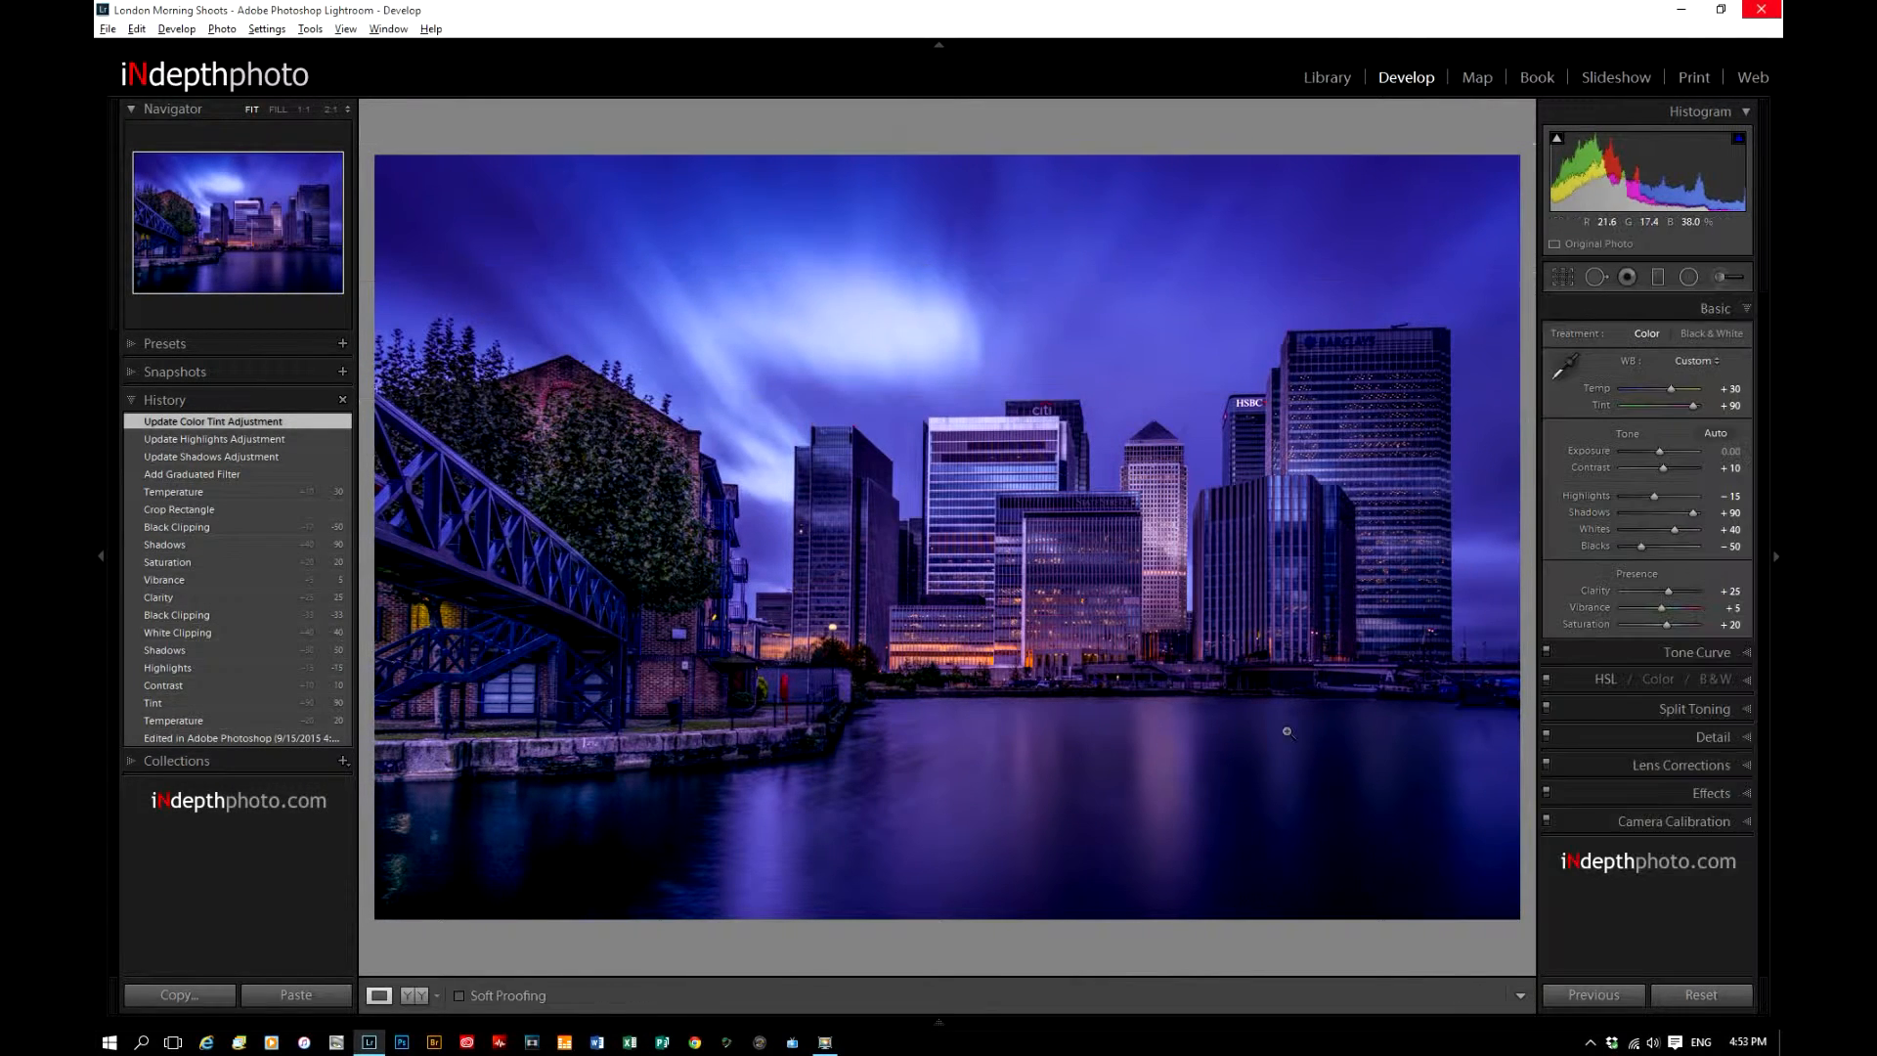
# Open the photo with its Lightroom adjustments in Photoshop for further editing.
pyautogui.rightClick(861, 795)
pyautogui.moveTo(958, 422)
pyautogui.click(1124, 430)
pyautogui.click(1115, 753)
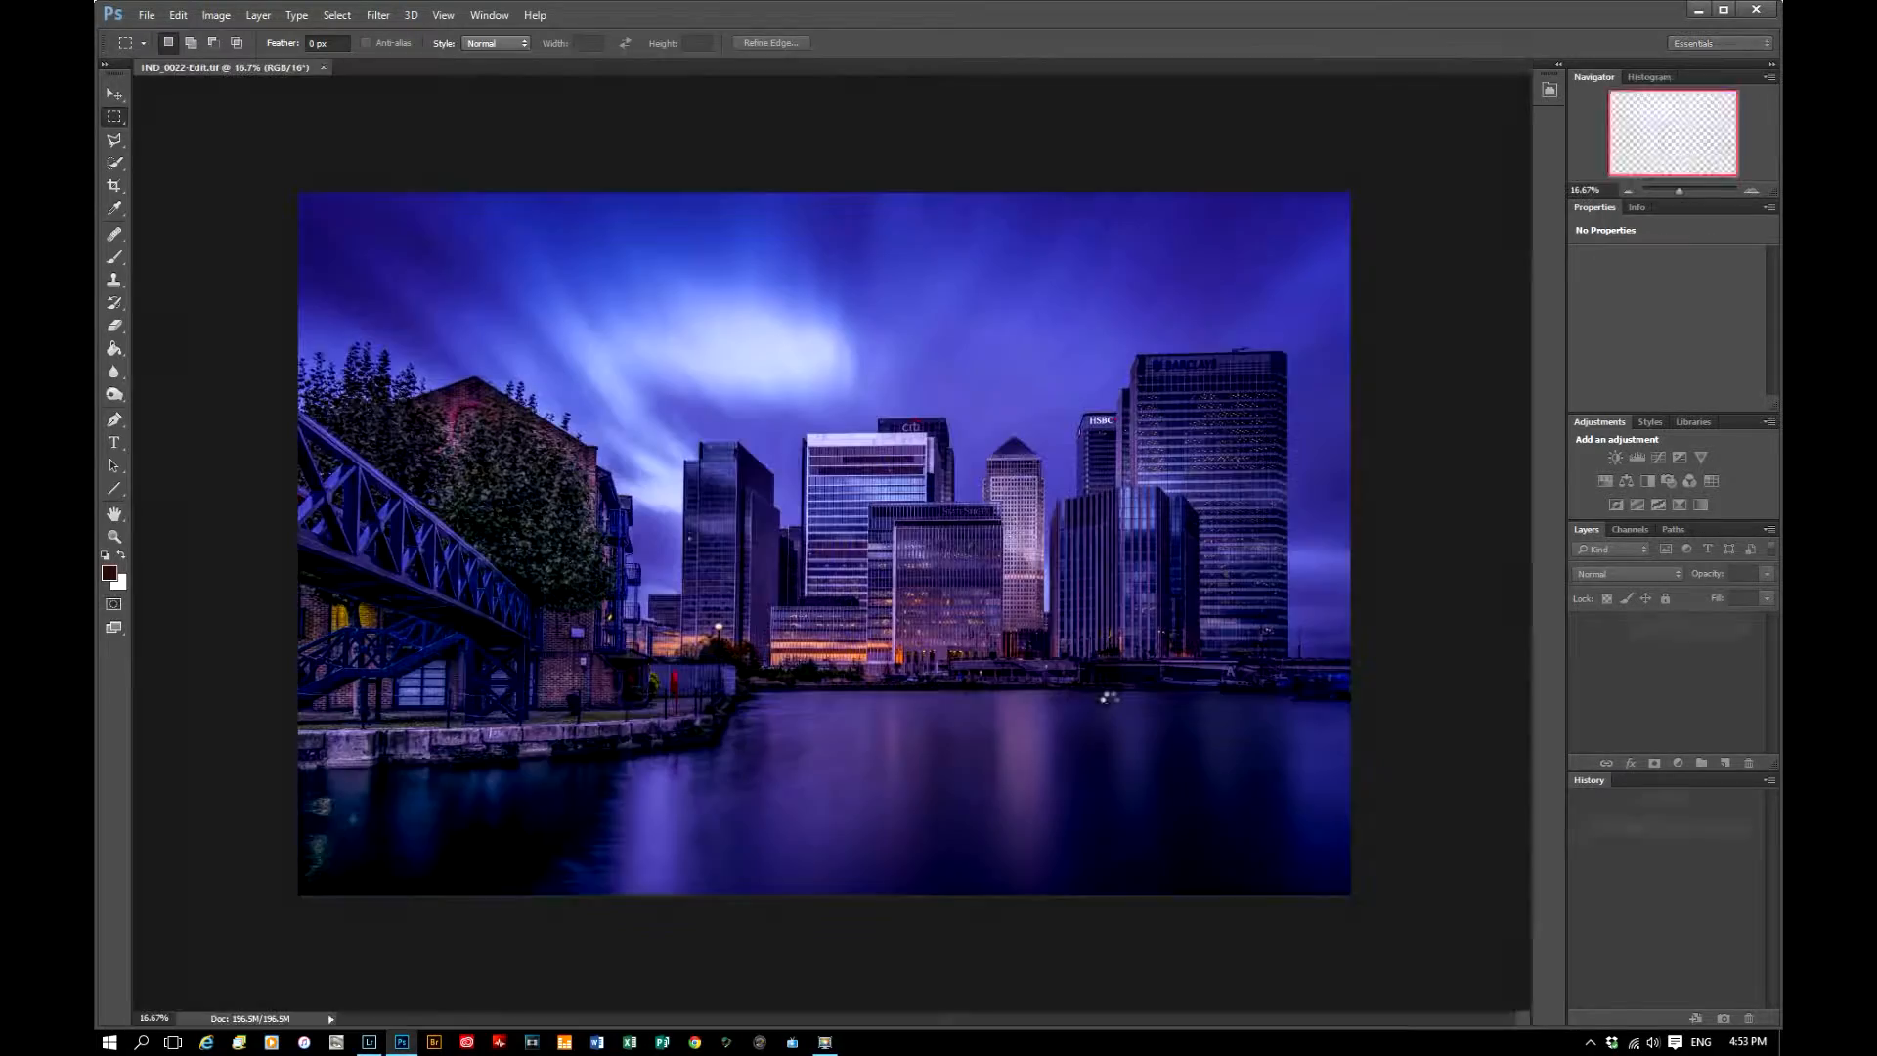
# Marquee-select the coloured light reflections in the water's lower-left corner, replace them with a Content-Aware fill at 100% opacity and deselect.
pyautogui.scroll(11, 326, 809)
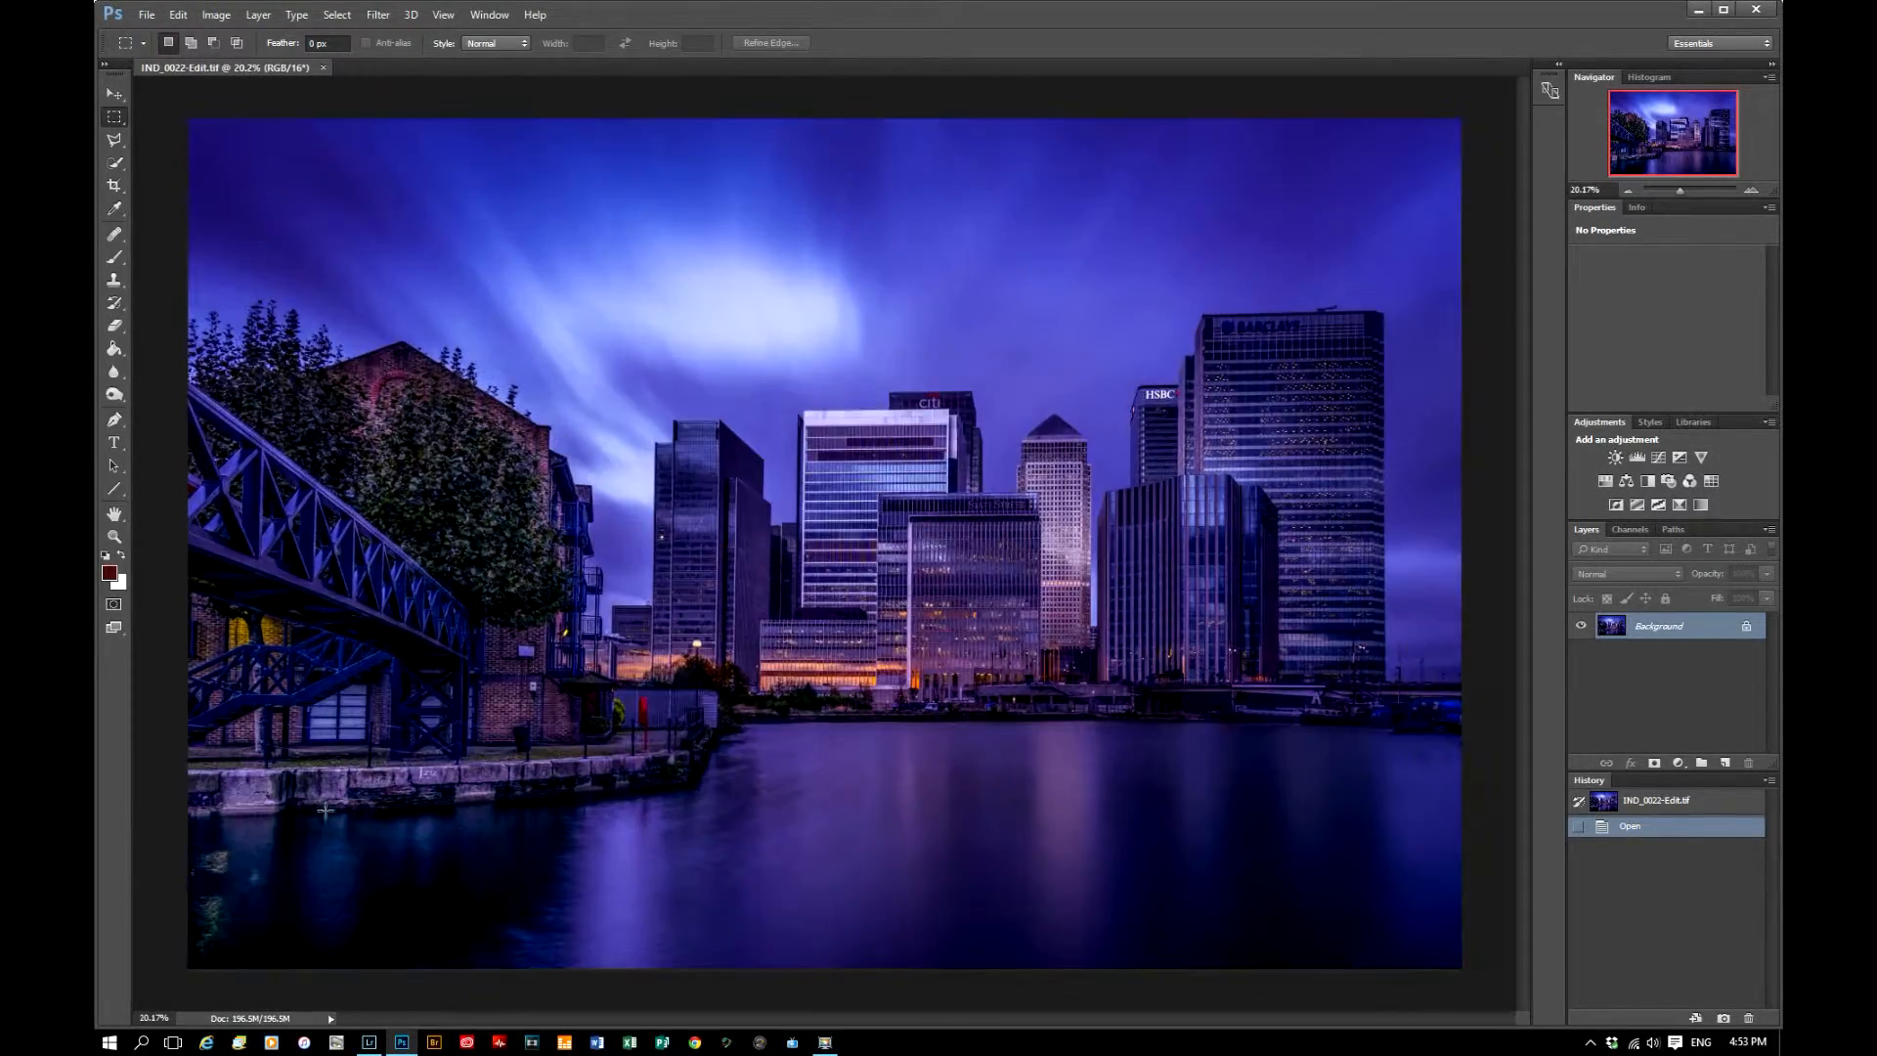
pyautogui.moveTo(245, 870); pyautogui.dragTo(363, 745)
pyautogui.scroll(3, 378, 743)
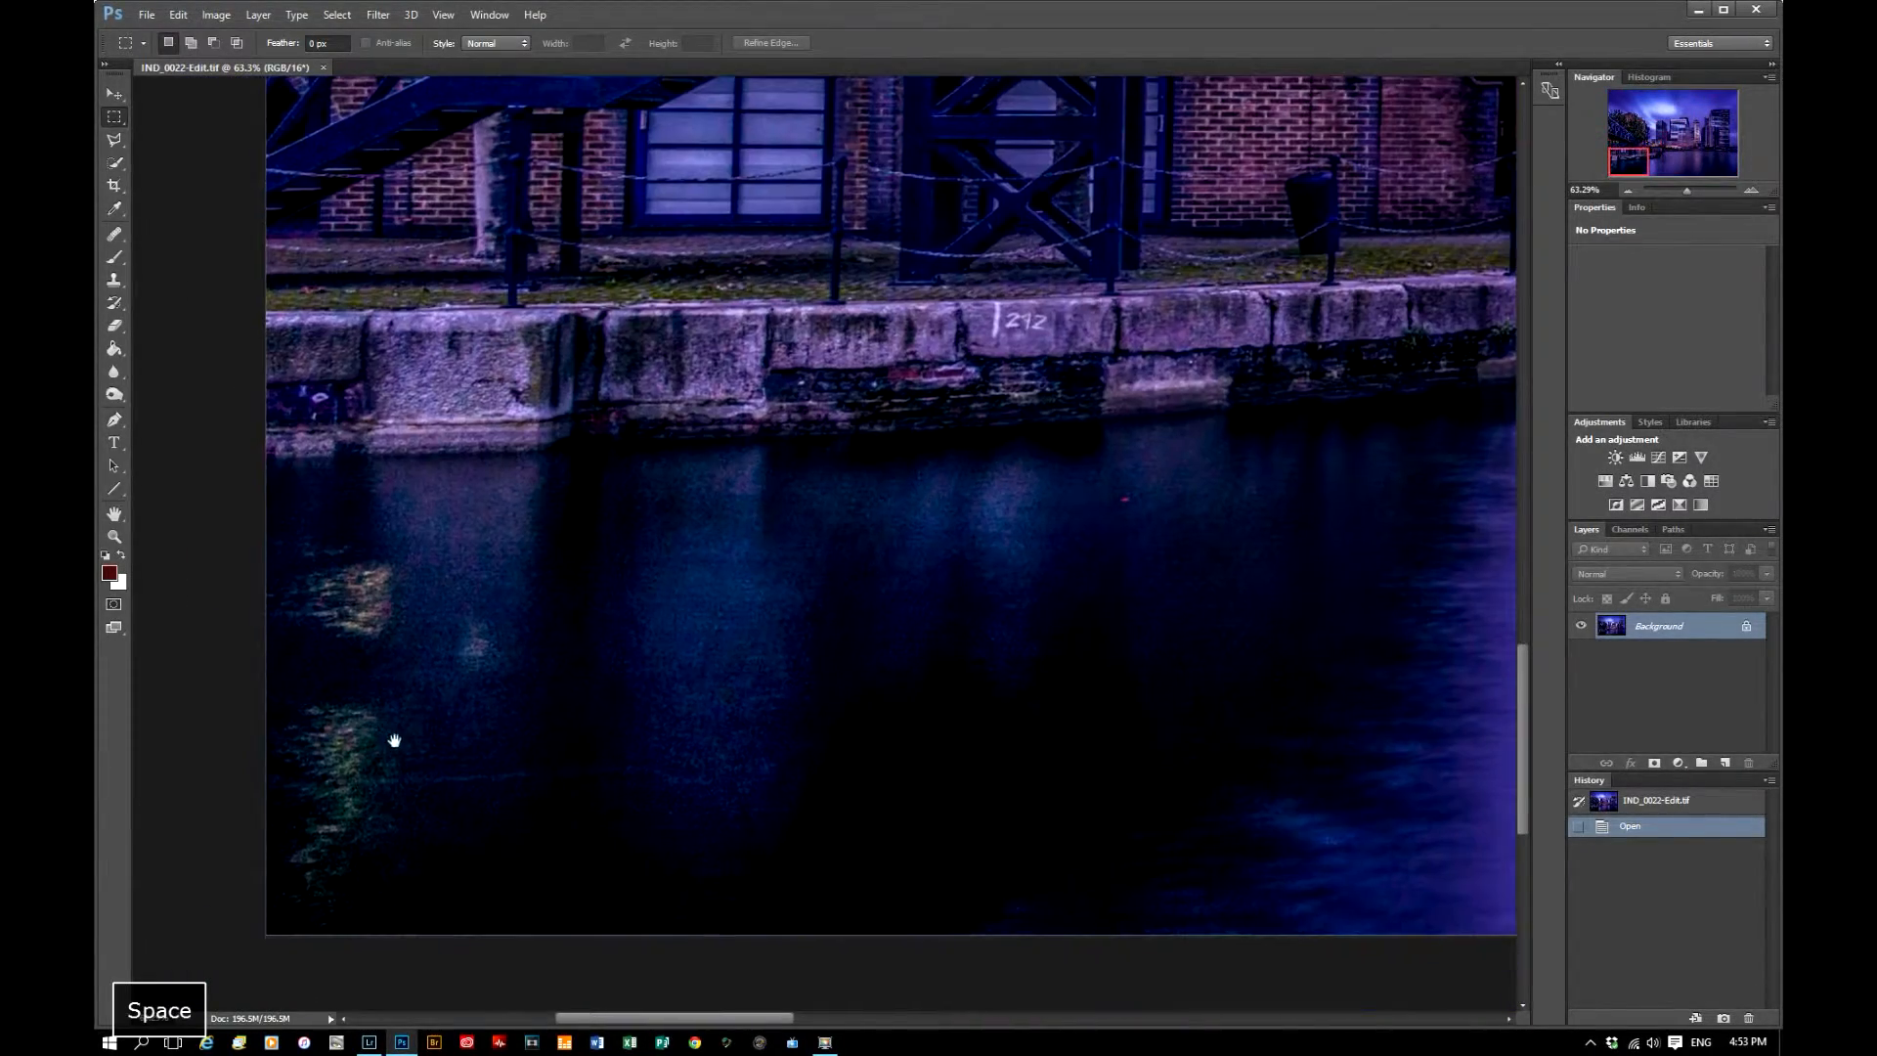
pyautogui.moveTo(244, 524); pyautogui.dragTo(495, 935)
pyautogui.click(207, 269)
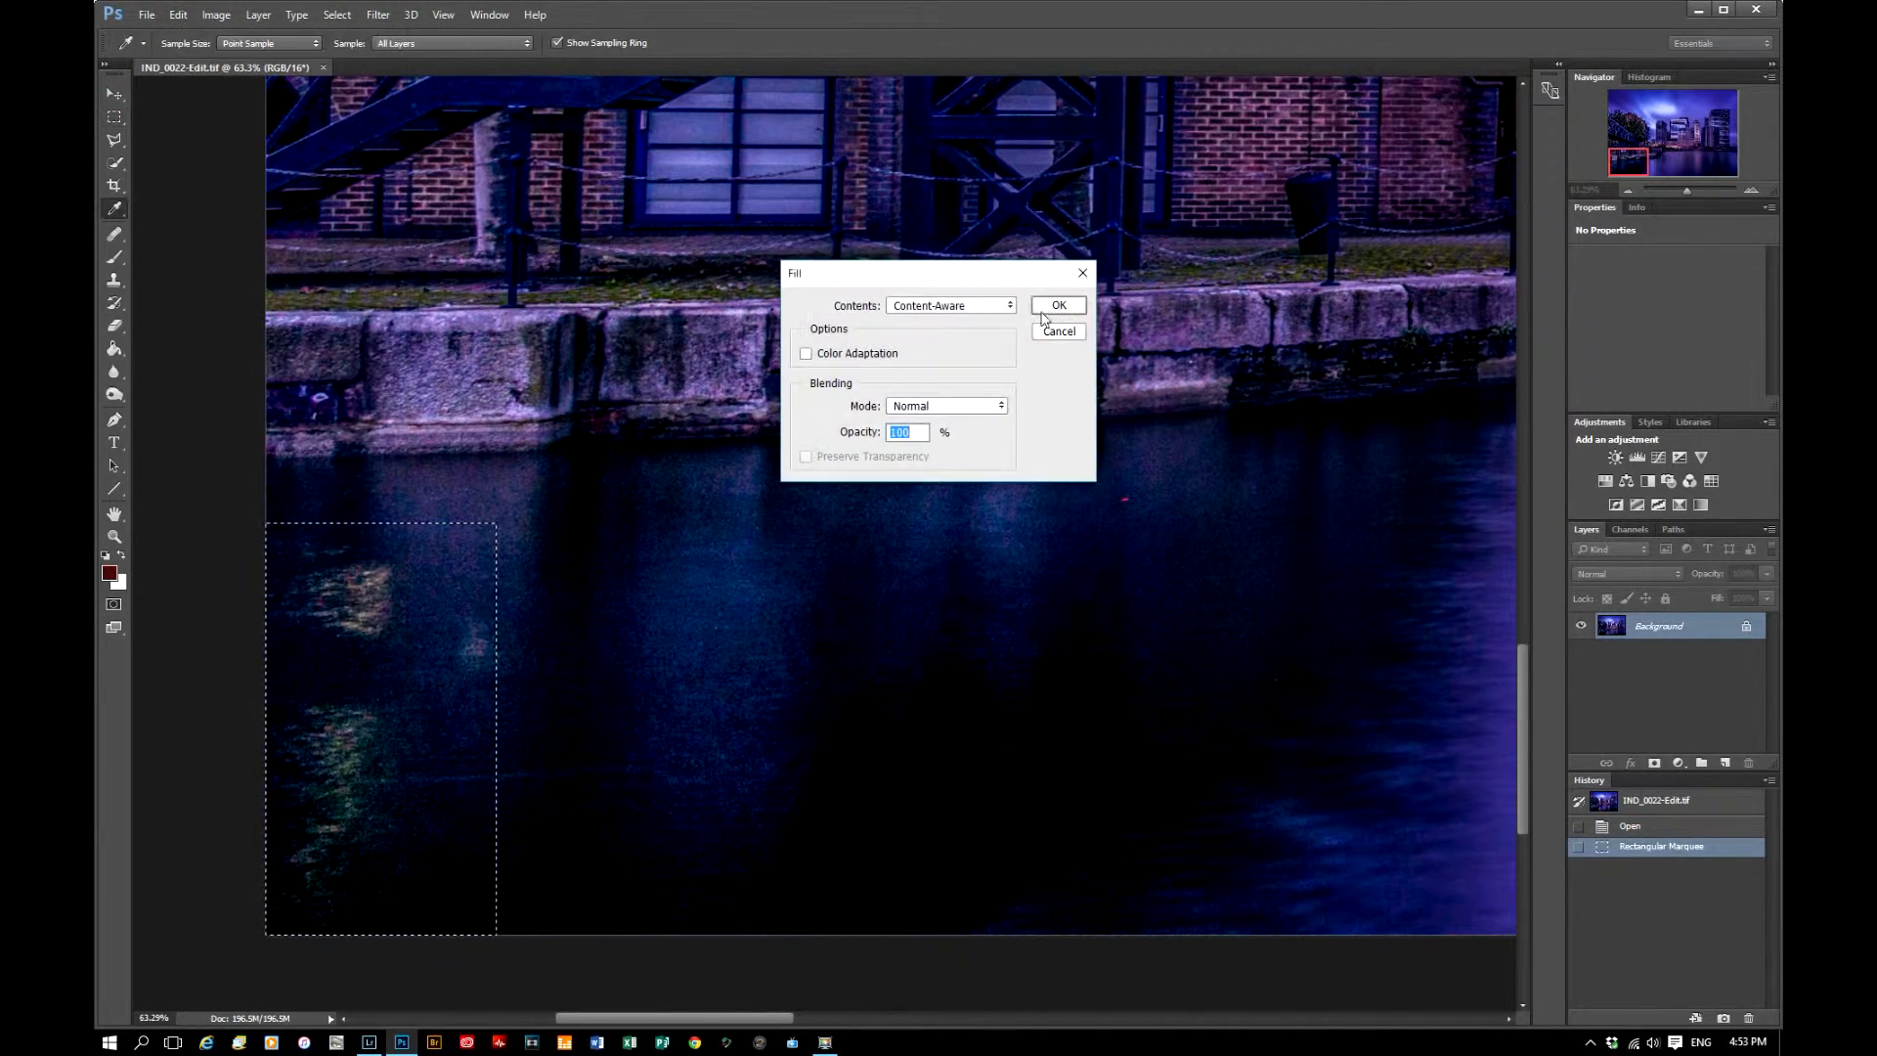
pyautogui.press('Return')
pyautogui.hotkey('ctrl', 'd')
pyautogui.hotkey('ctrl', '0')
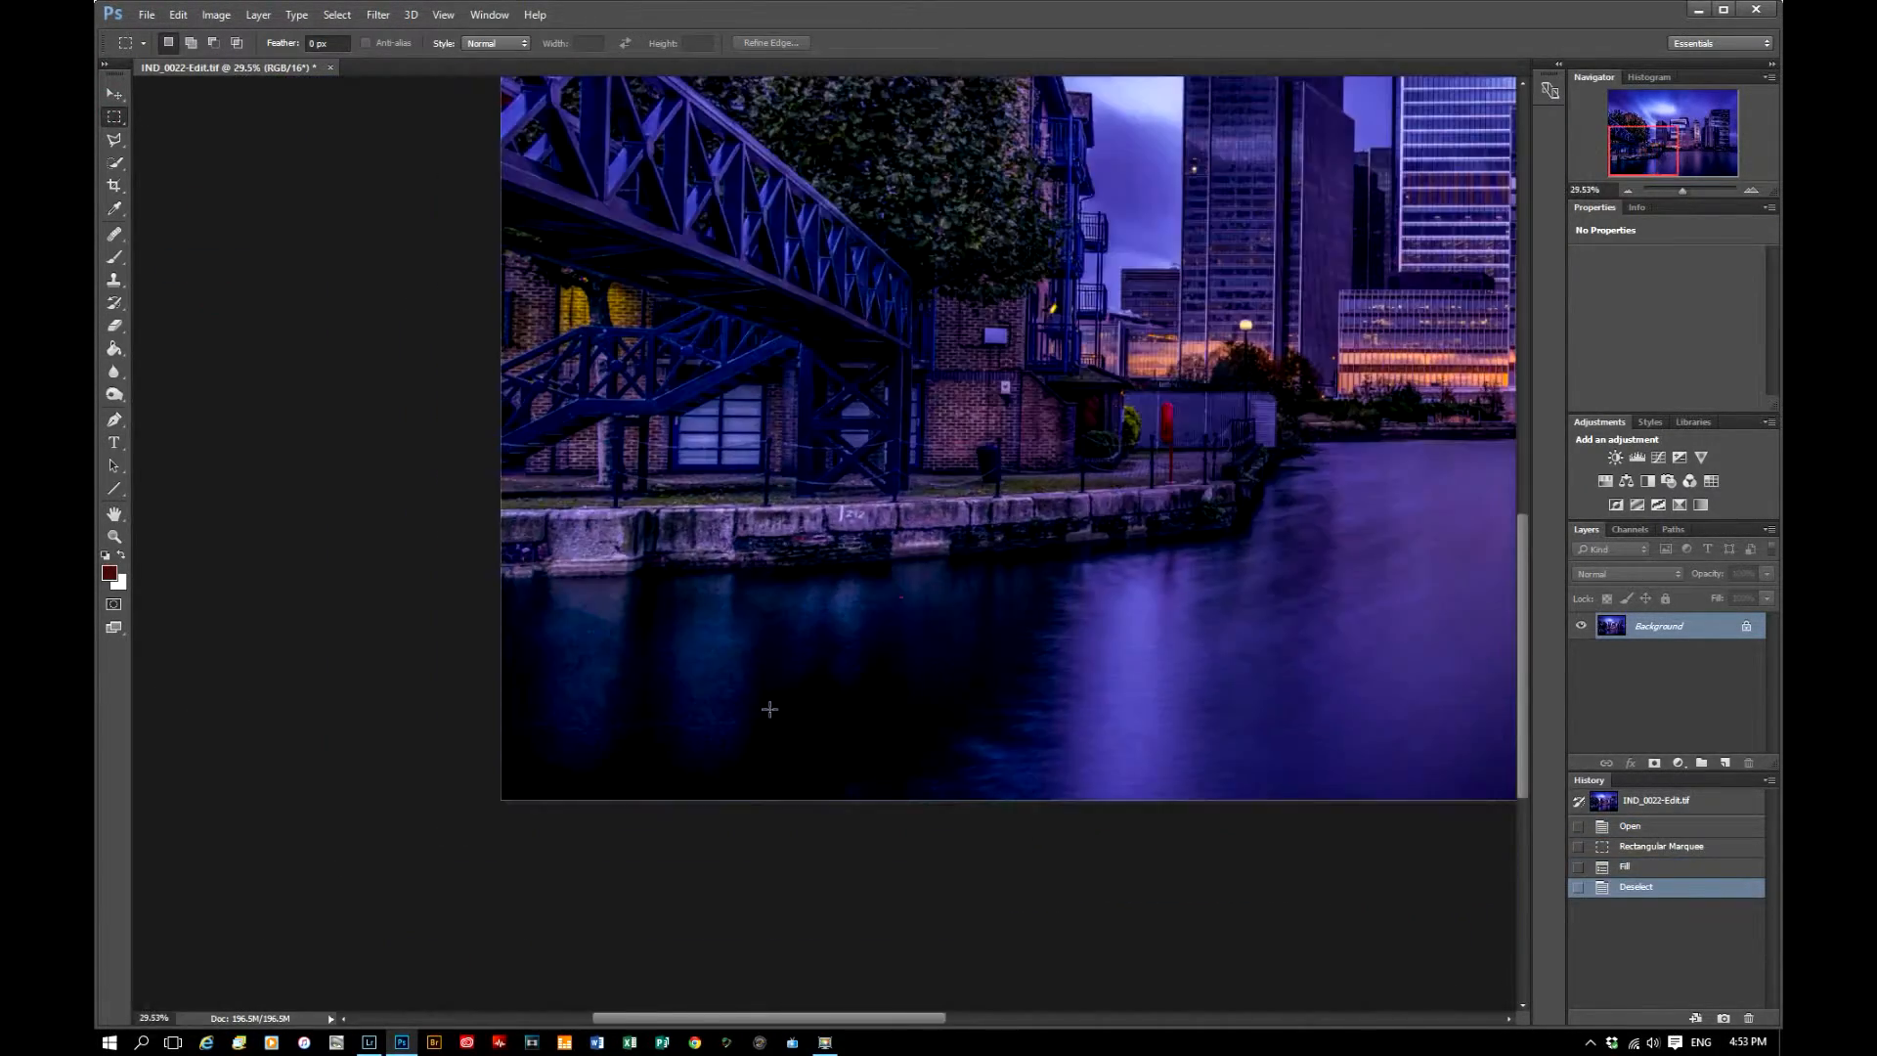
# Save the edited TIFF, close it and return to Lightroom.
pyautogui.click(147, 15)
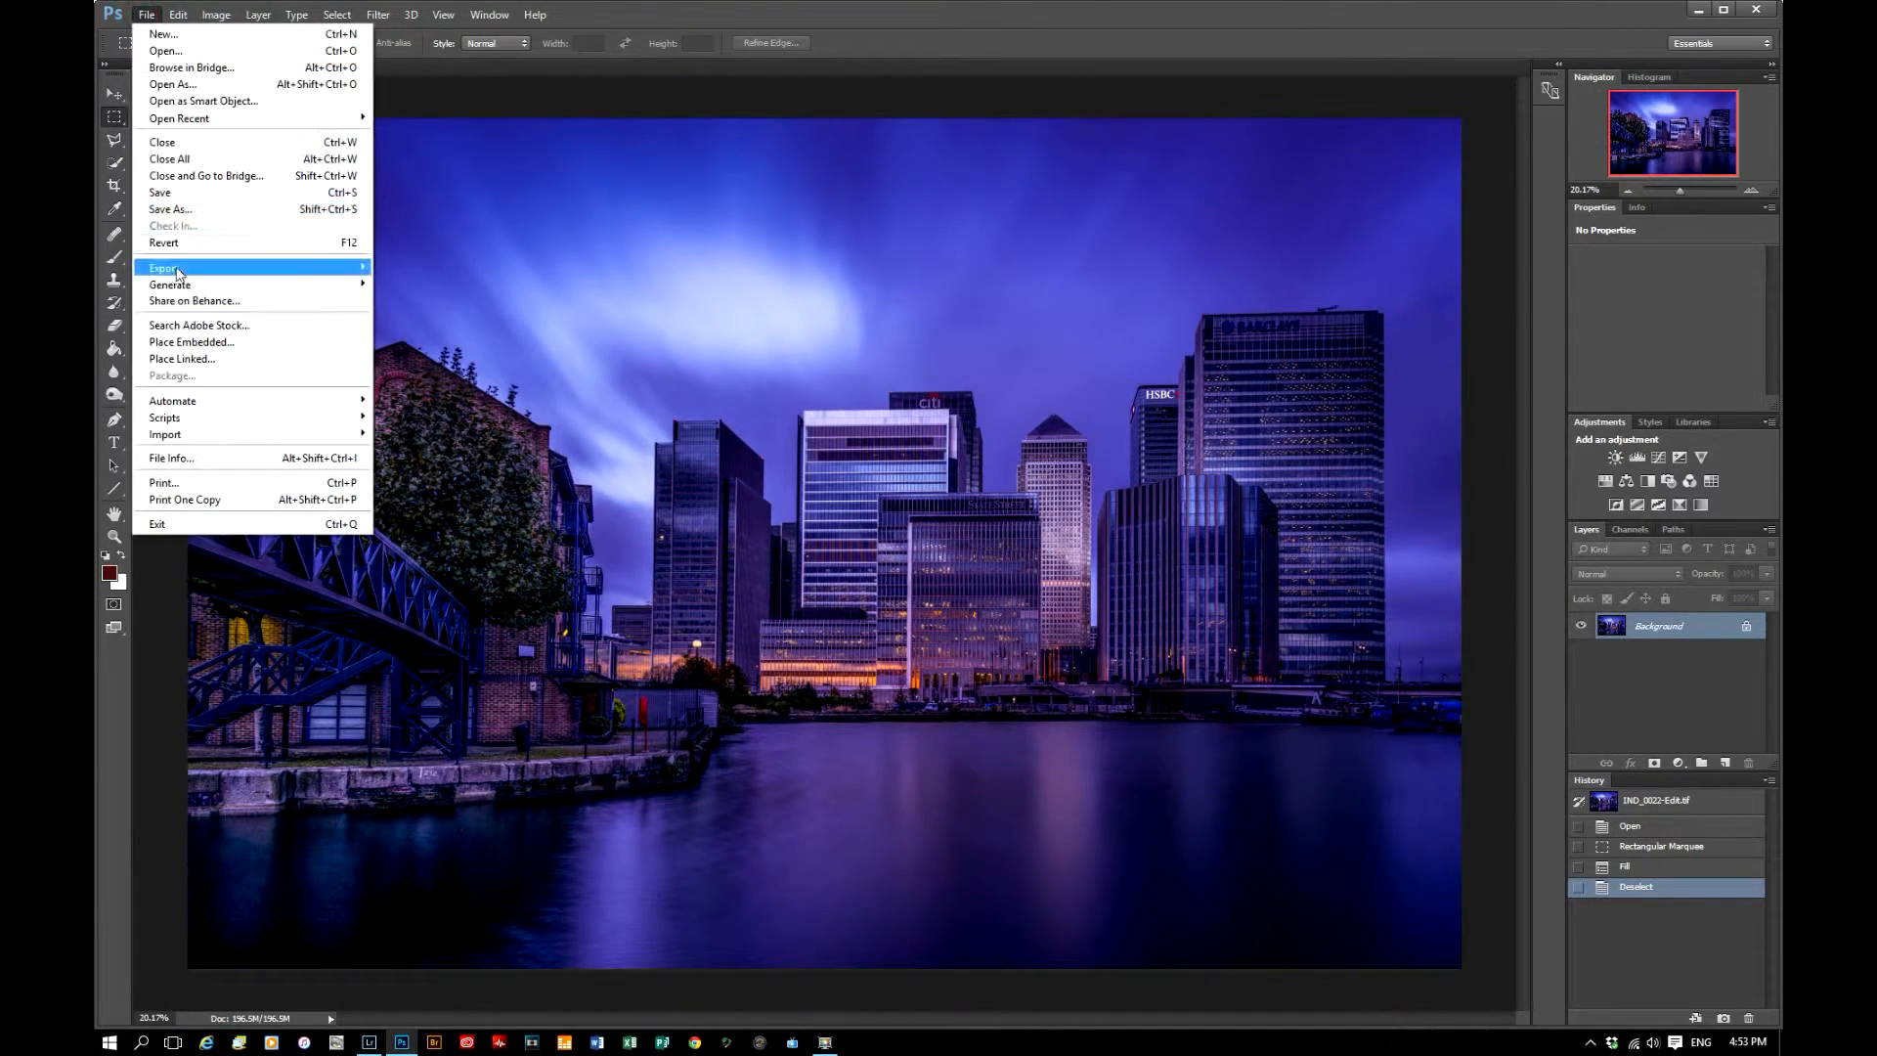
pyautogui.click(166, 200)
pyautogui.click(344, 68)
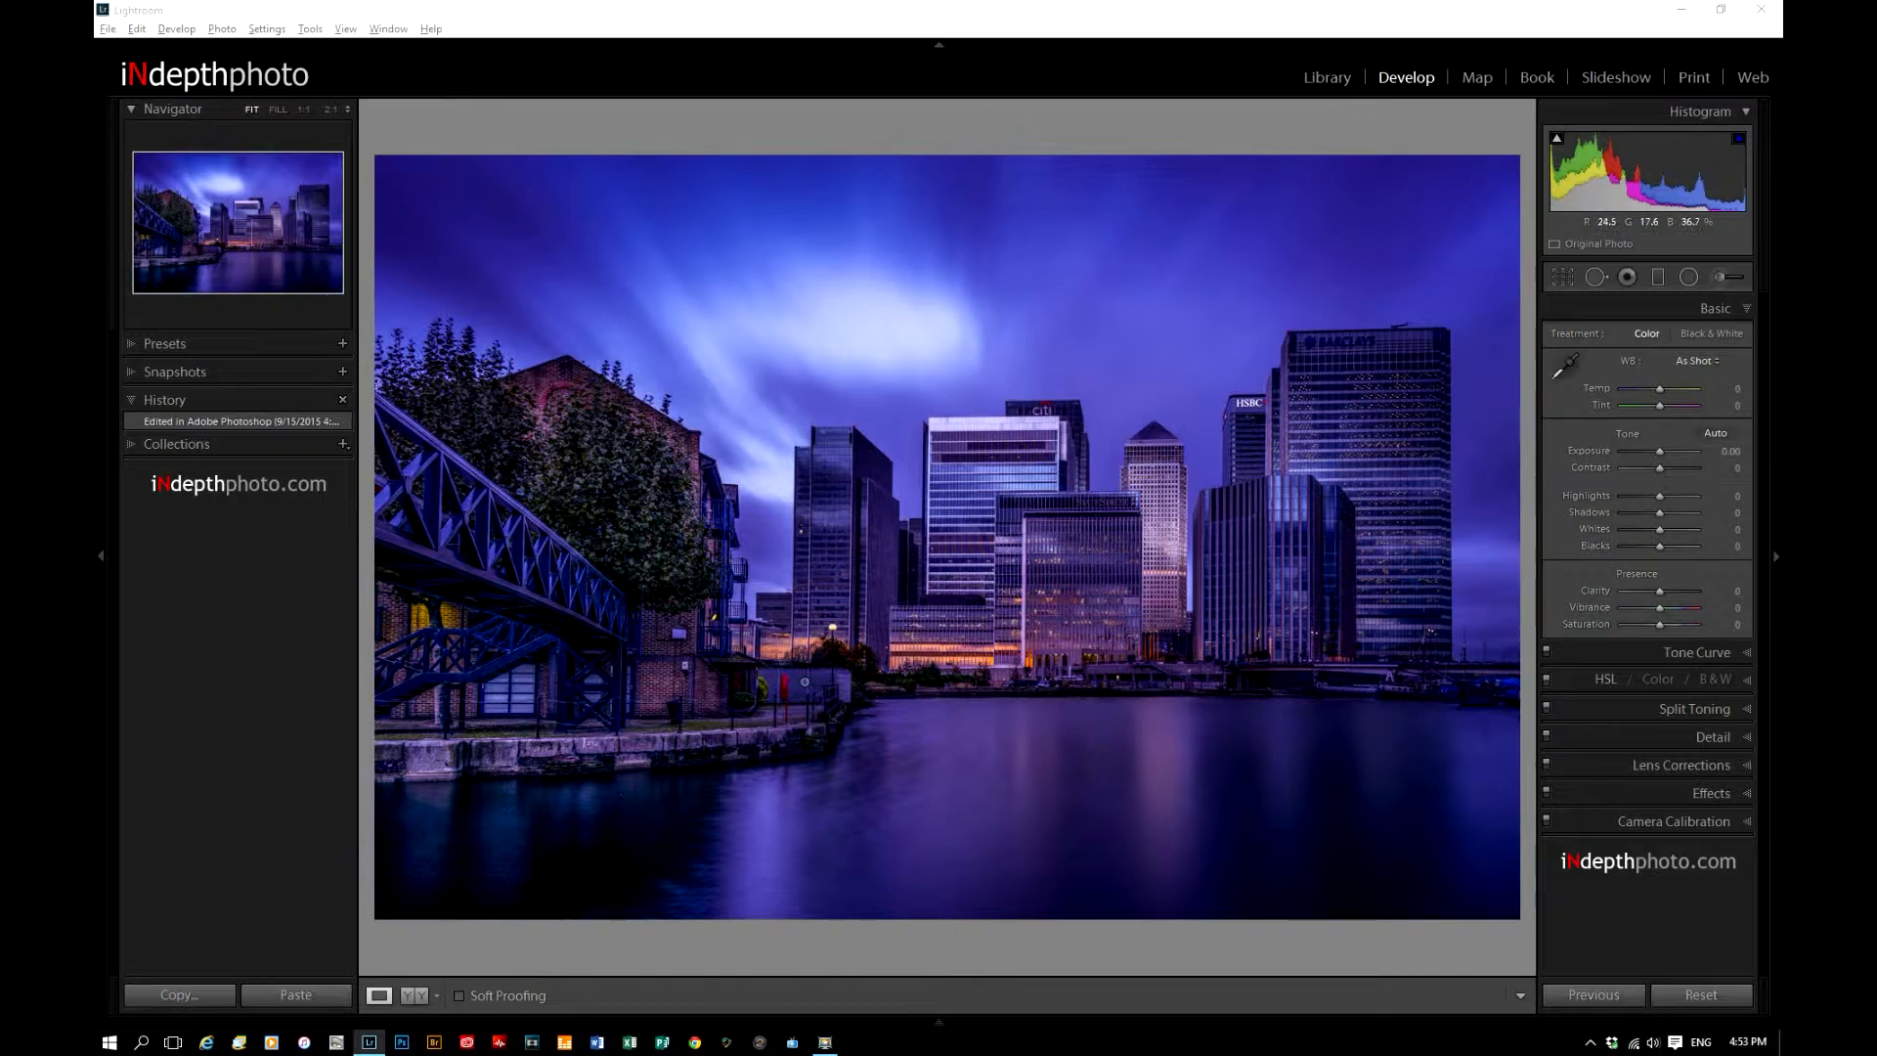
# Open a copy of the photo with Lightroom adjustments in Dfine 2.
pyautogui.rightClick(909, 168)
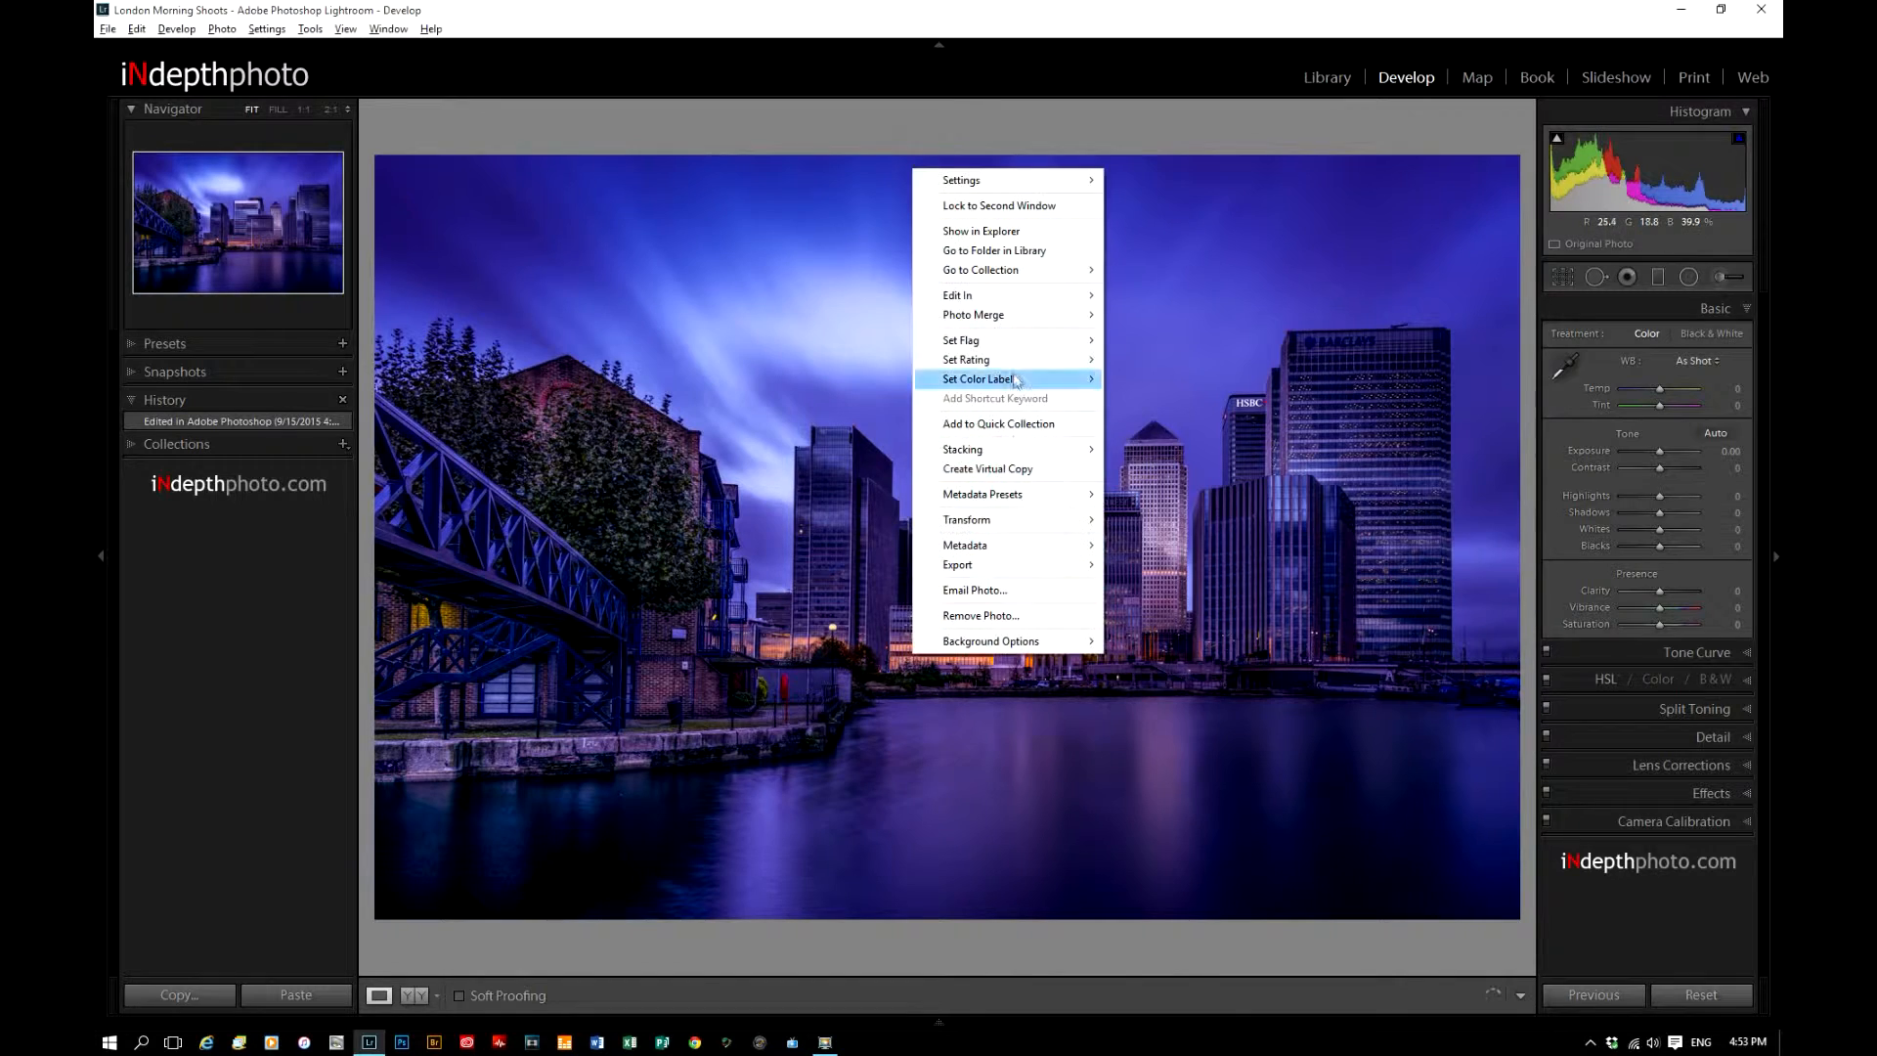
pyautogui.moveTo(1007, 318)
pyautogui.click(1174, 381)
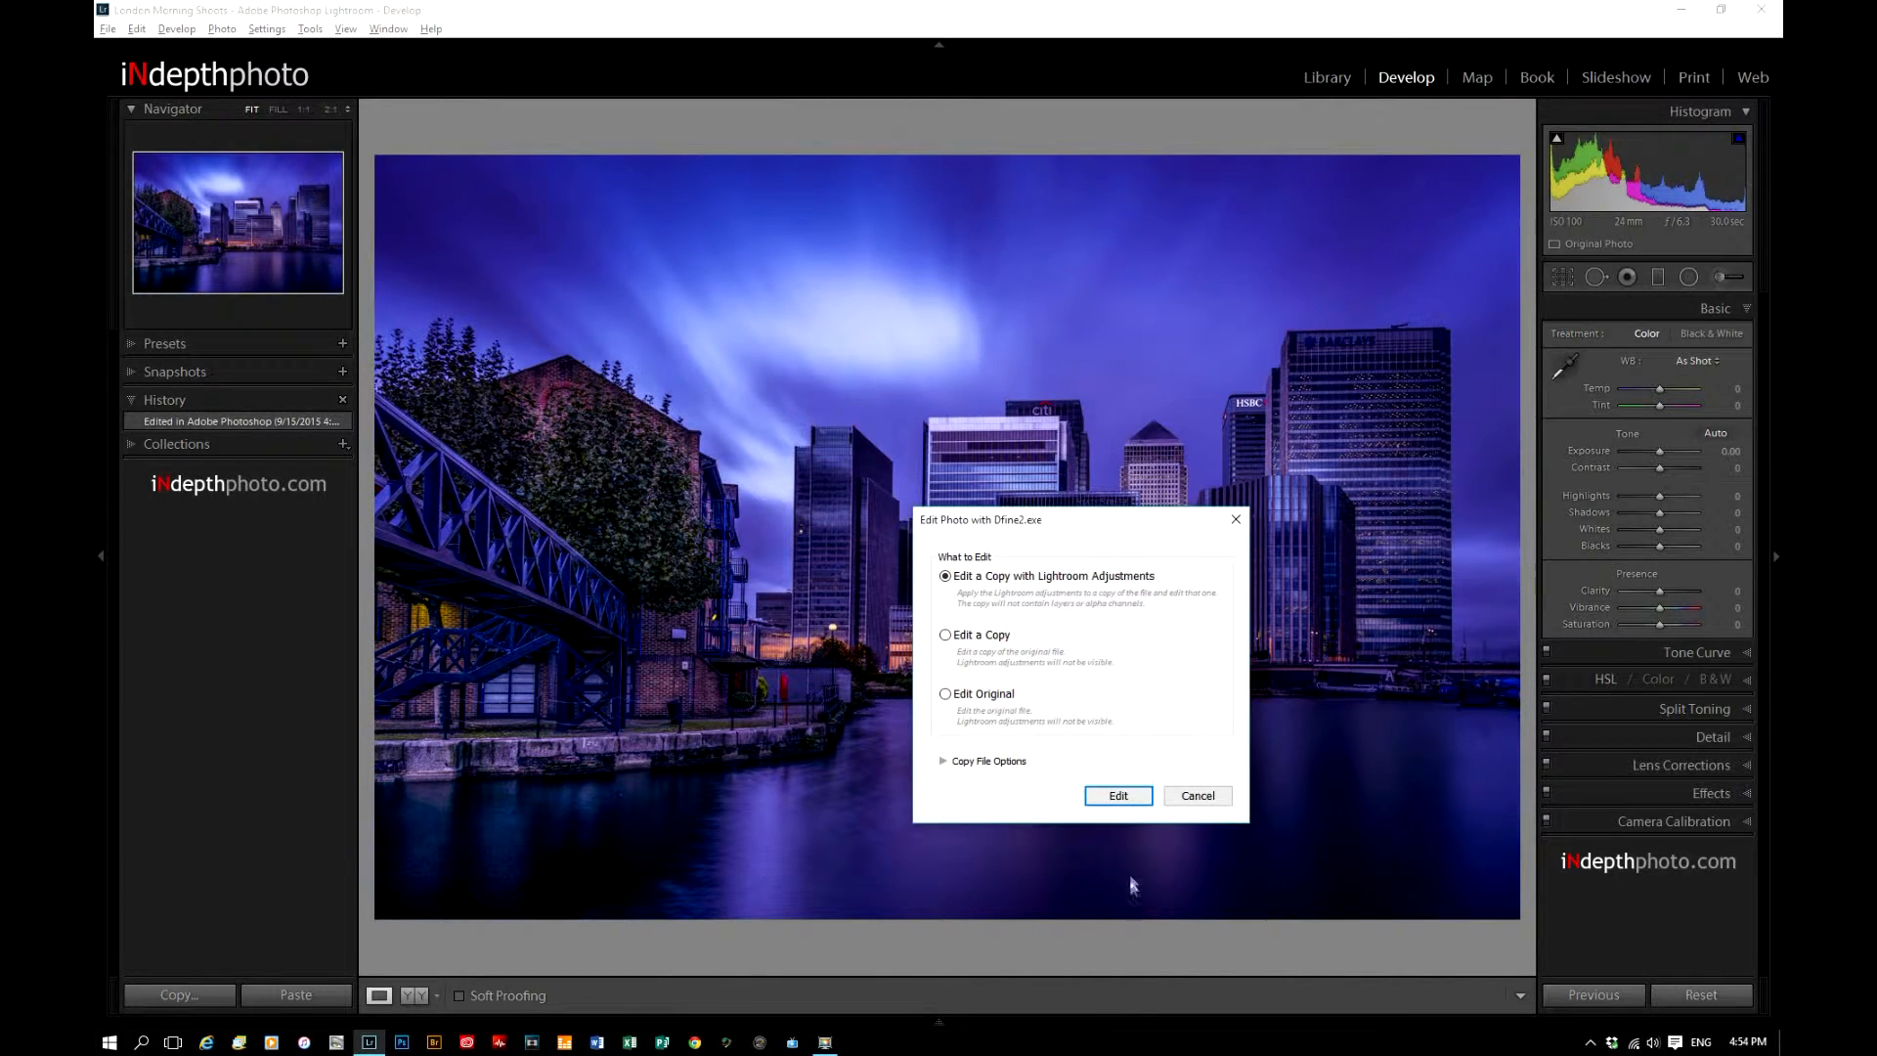
pyautogui.click(1125, 795)
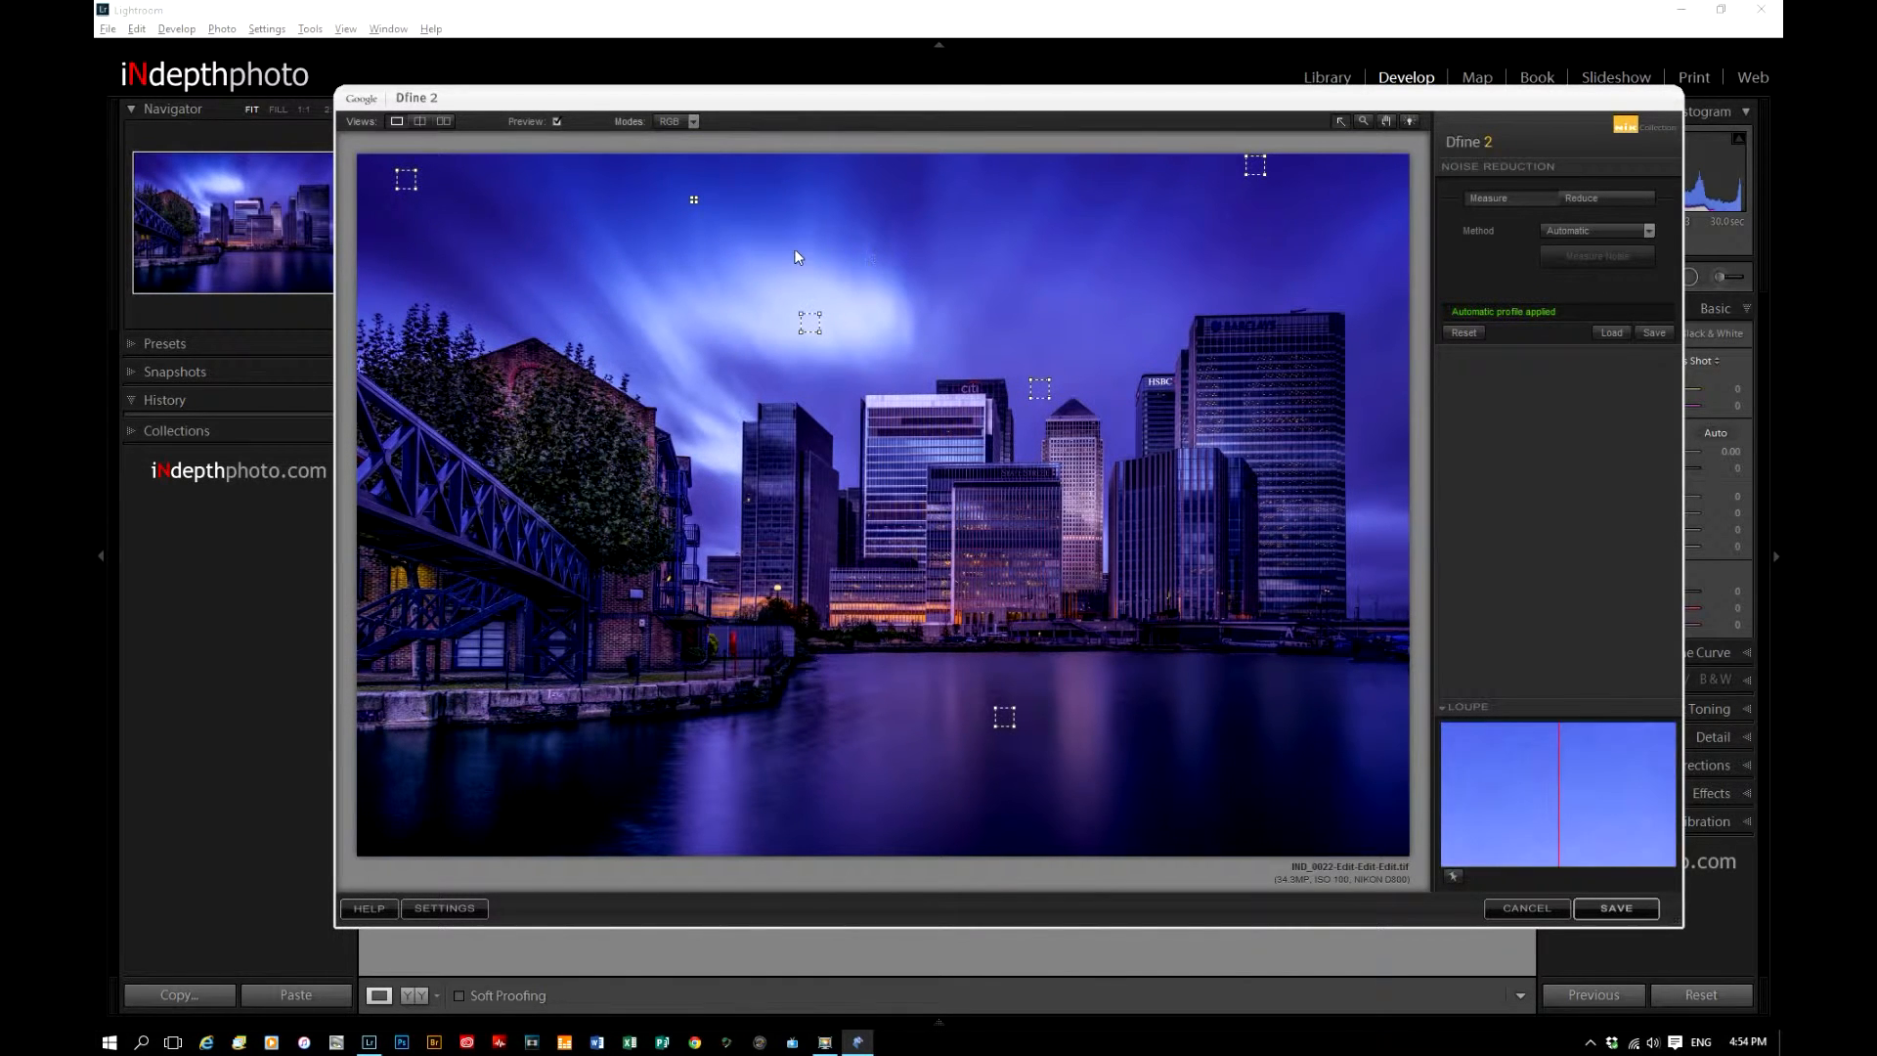
# Switch noise measurement to Manual, add a sample area in the dark lower-left water, measure the noise and save the result.
pyautogui.click(1559, 232)
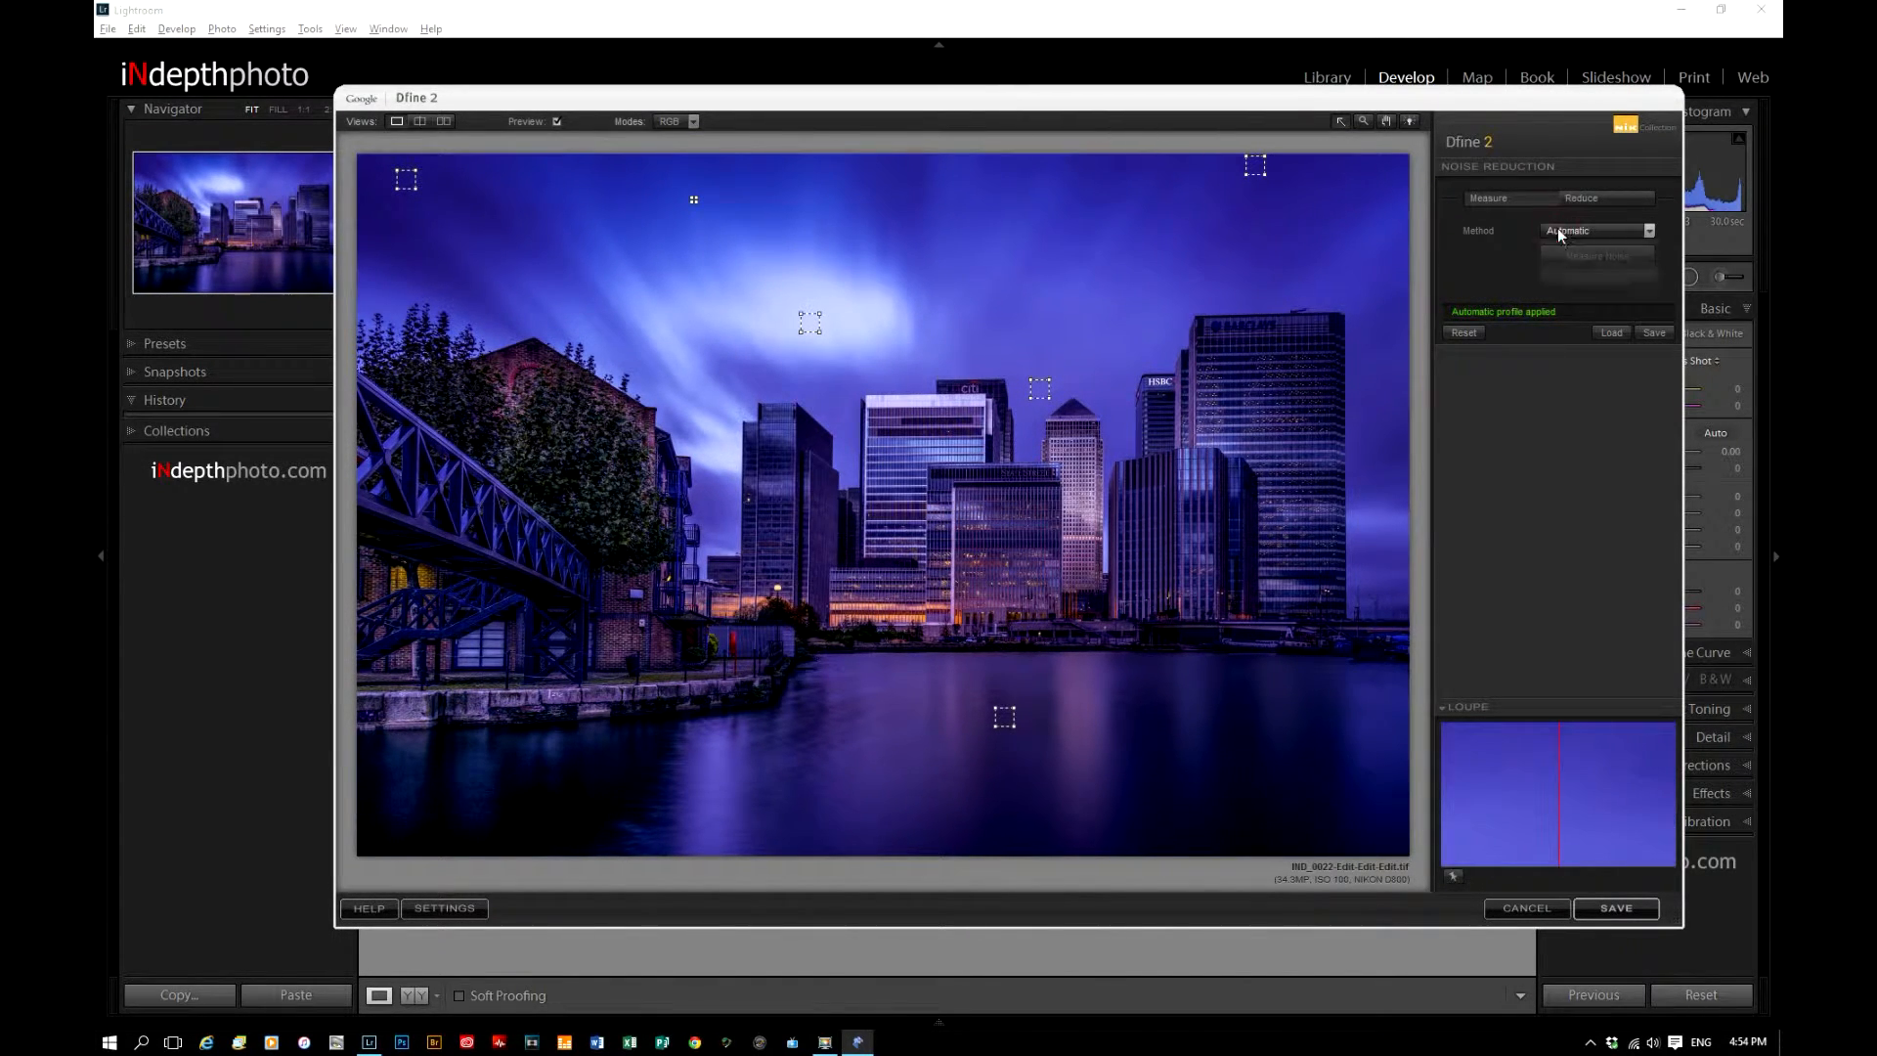
pyautogui.click(1555, 263)
pyautogui.click(1558, 258)
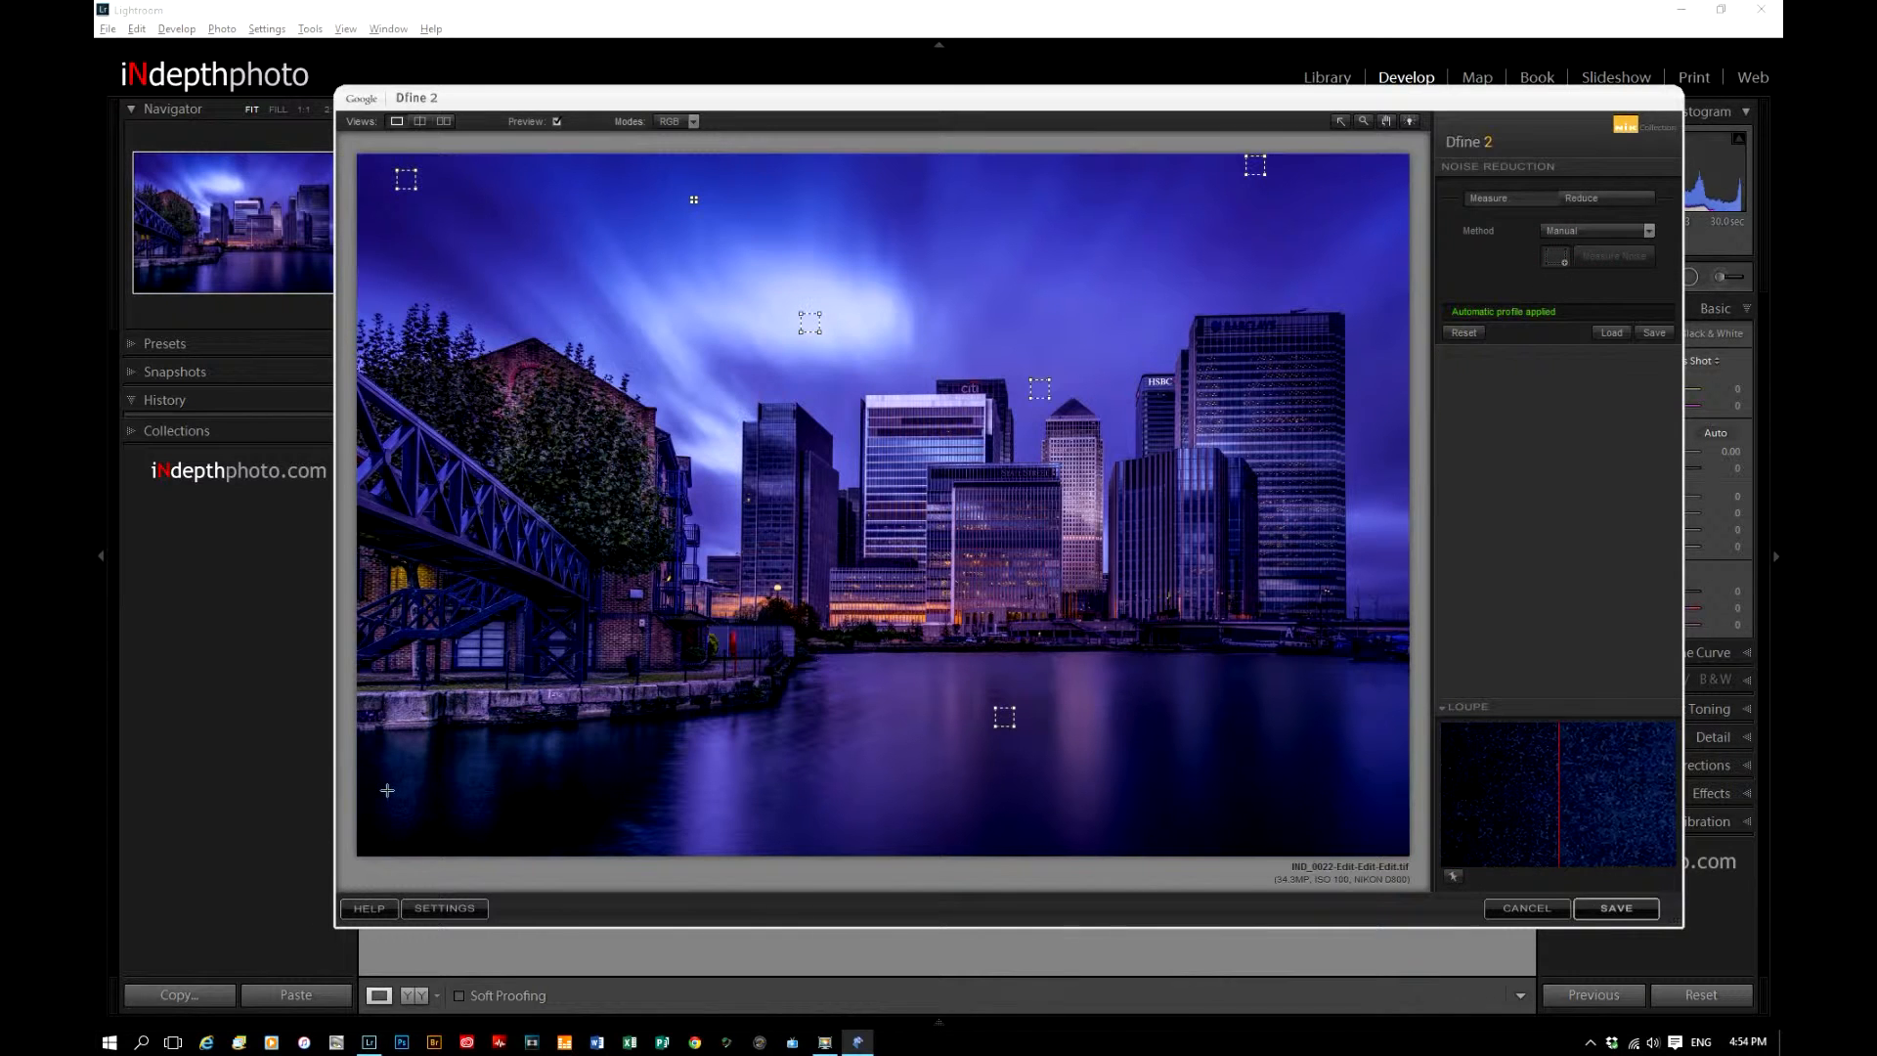
pyautogui.moveTo(387, 790); pyautogui.dragTo(406, 809)
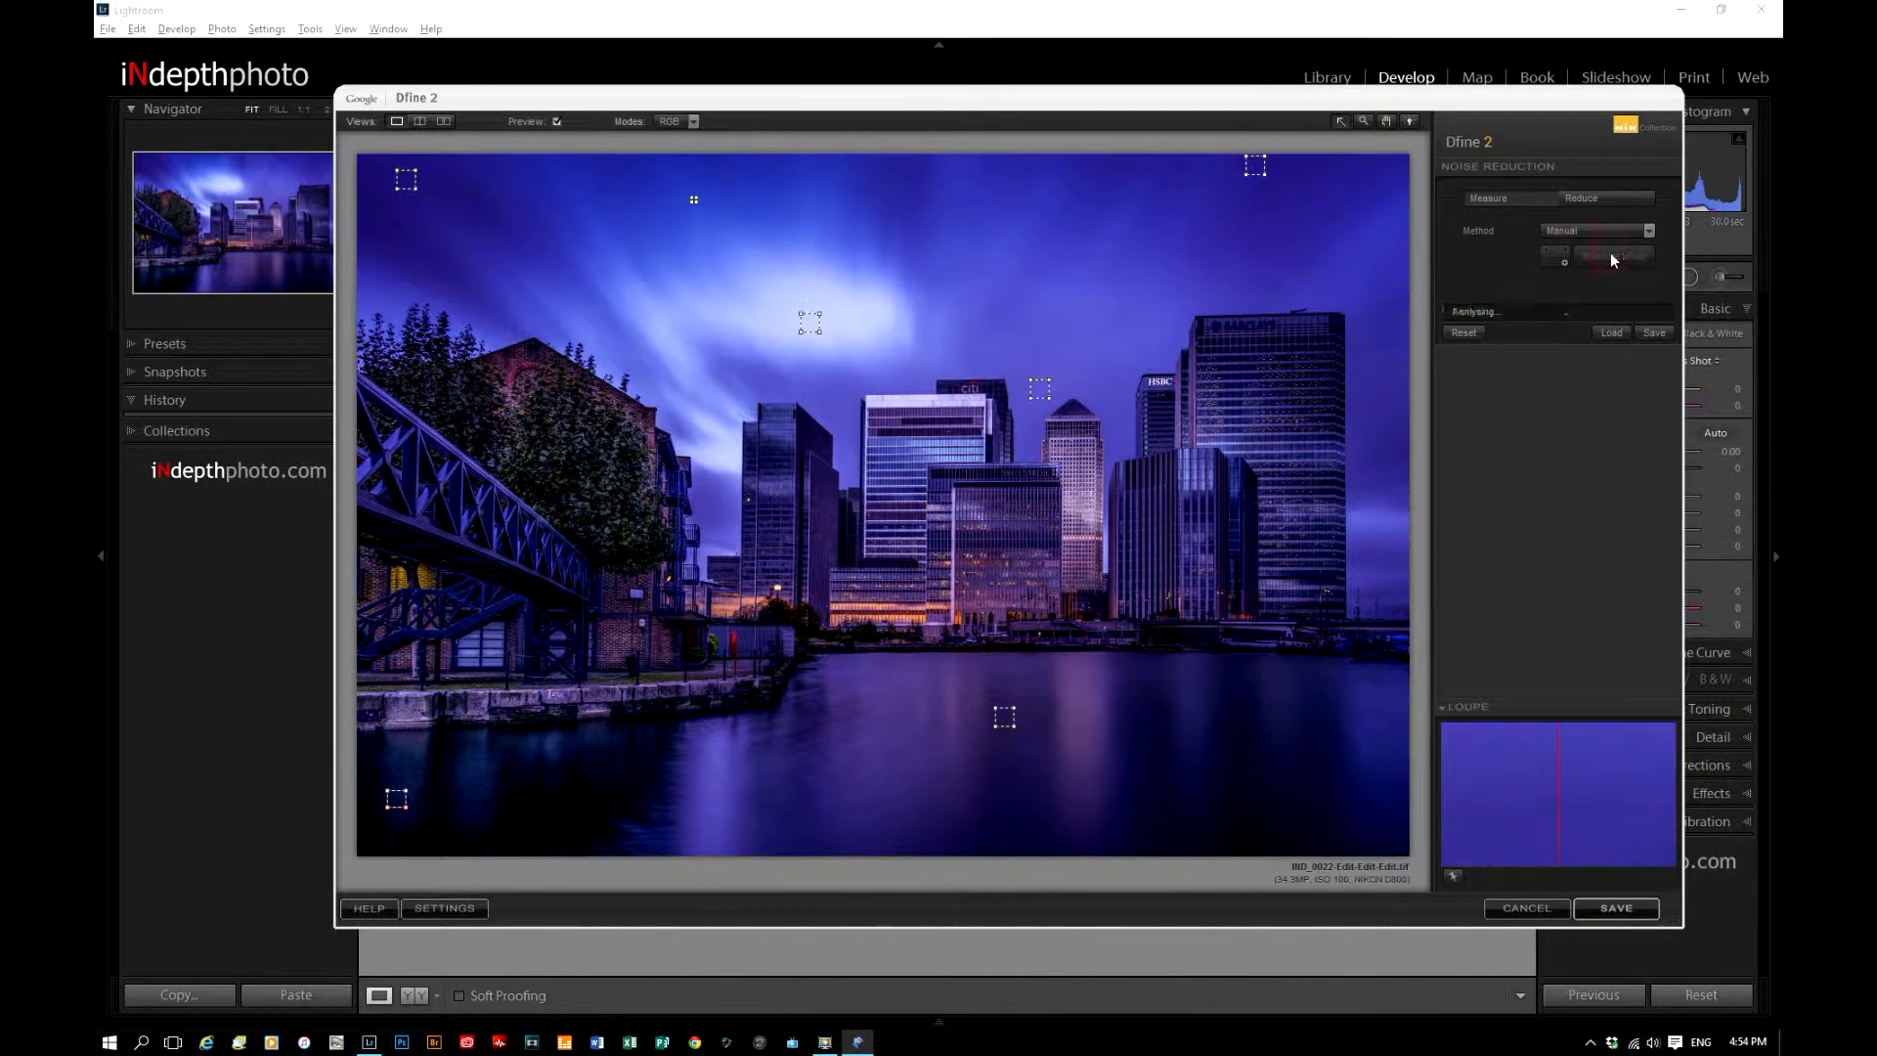
pyautogui.click(1637, 908)
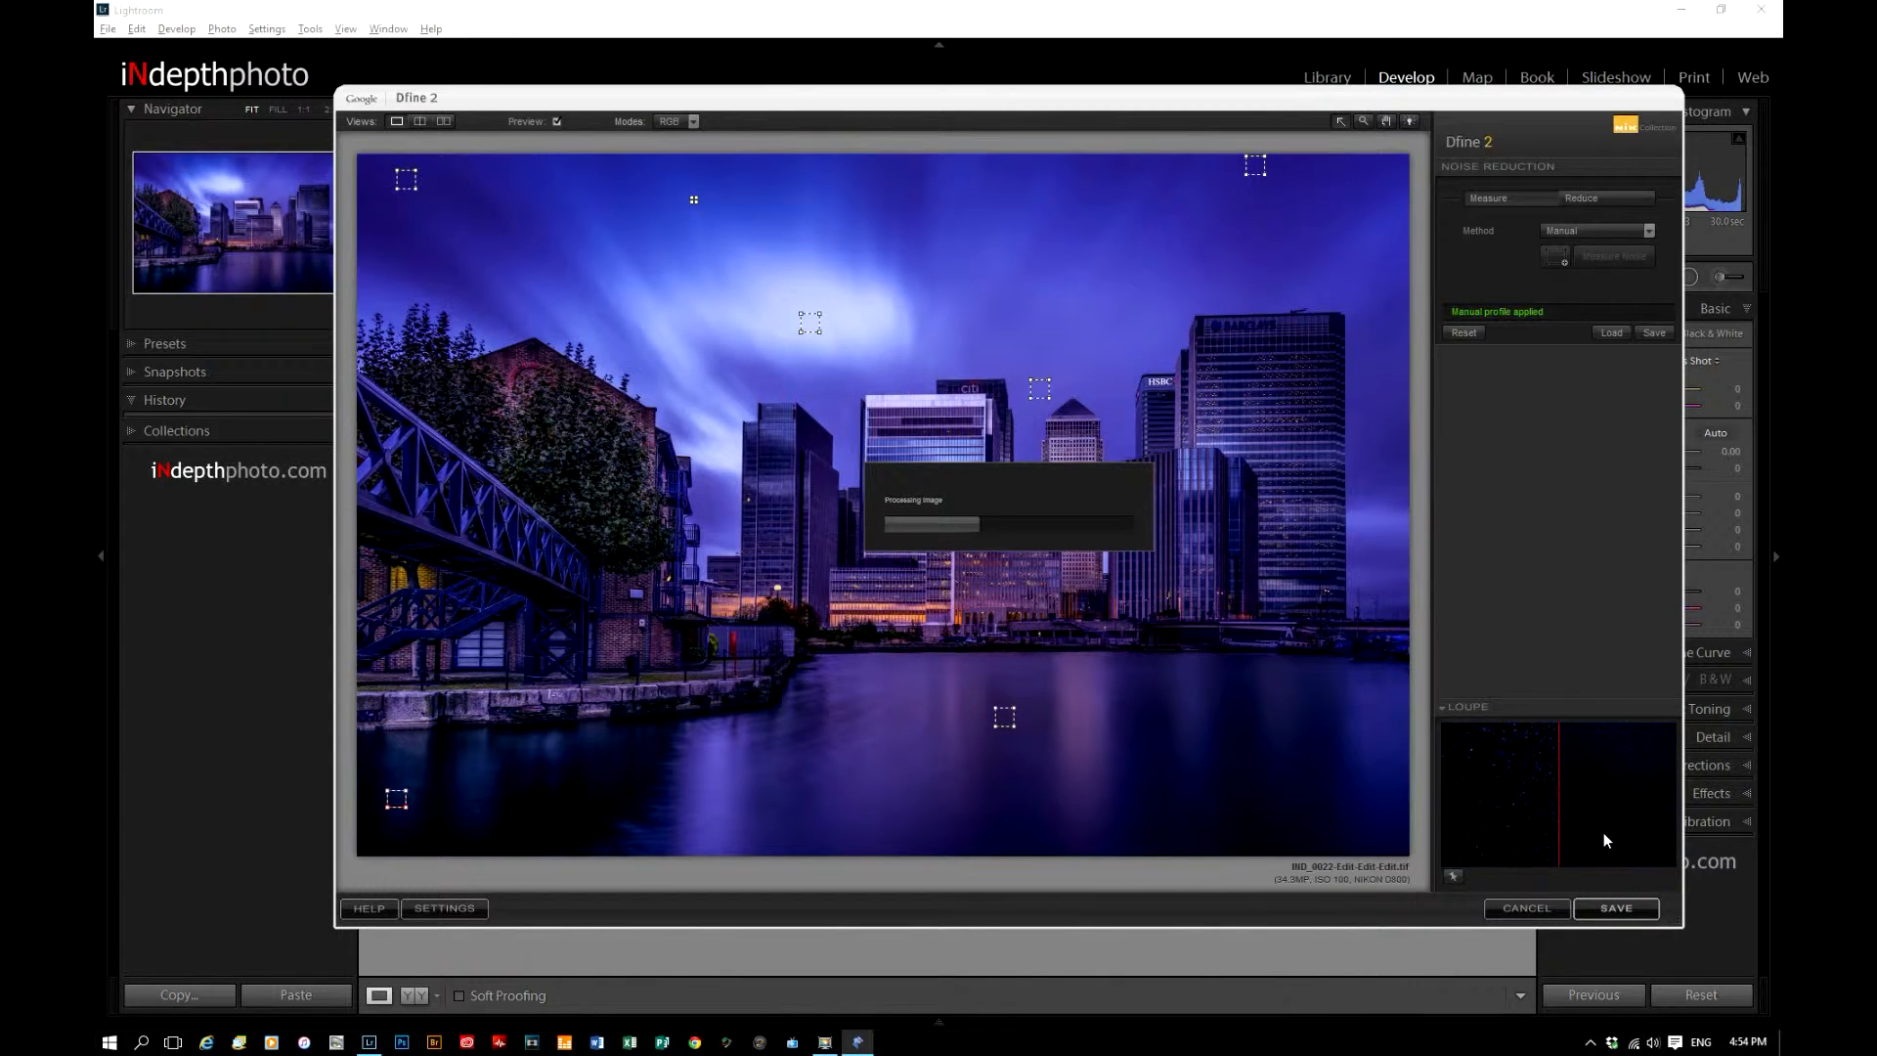